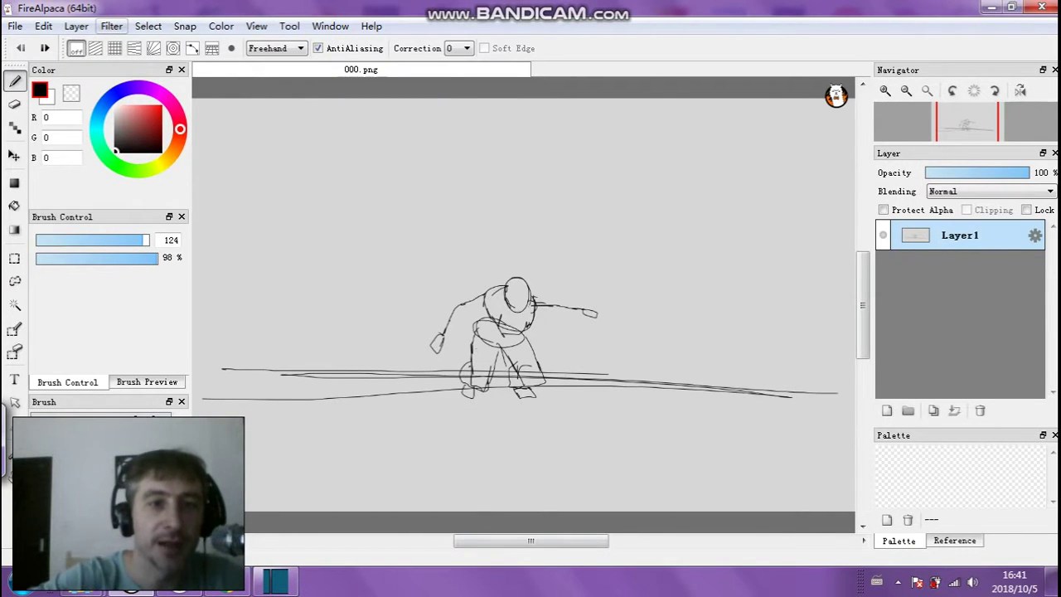
Fade the stick-figure sketch on Layer1 with Levels, raising the output black point past the middle and lowering the output white point slightly
click(111, 26)
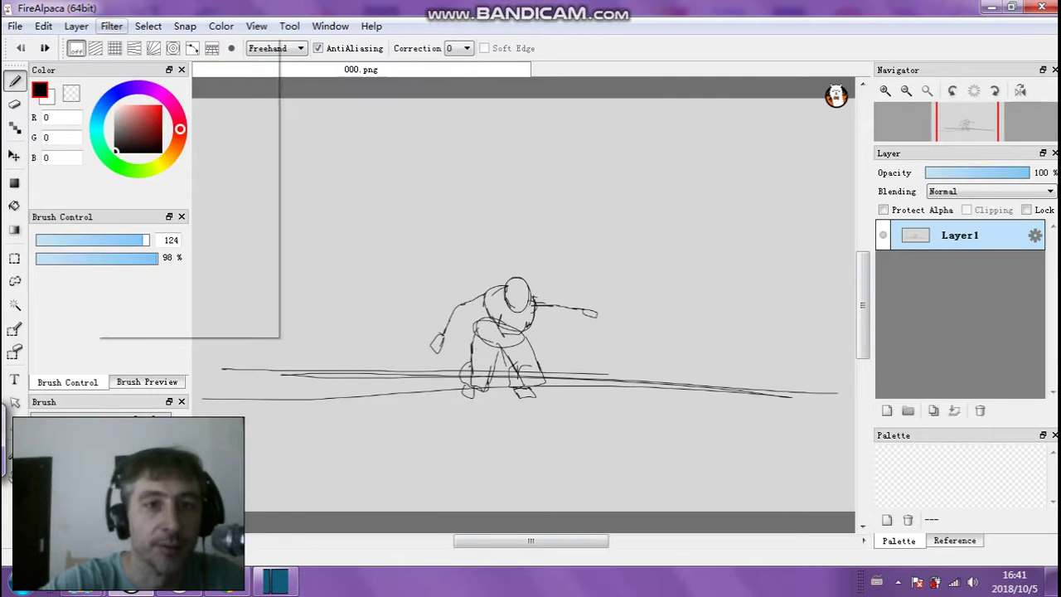
click(139, 46)
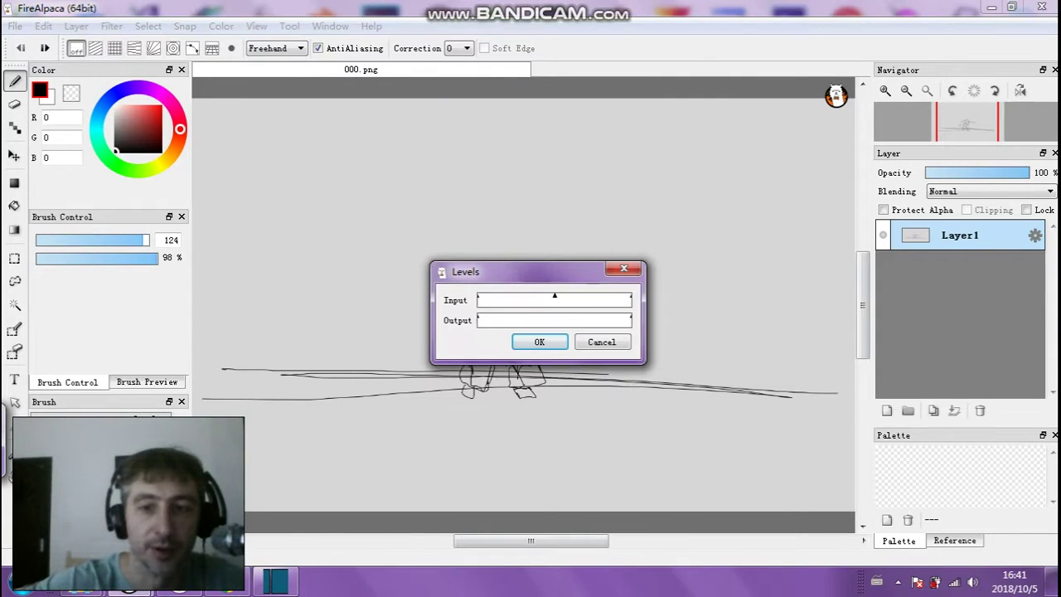
drag(497, 271, 288, 169)
drag(300, 215, 330, 216)
drag(421, 215, 394, 216)
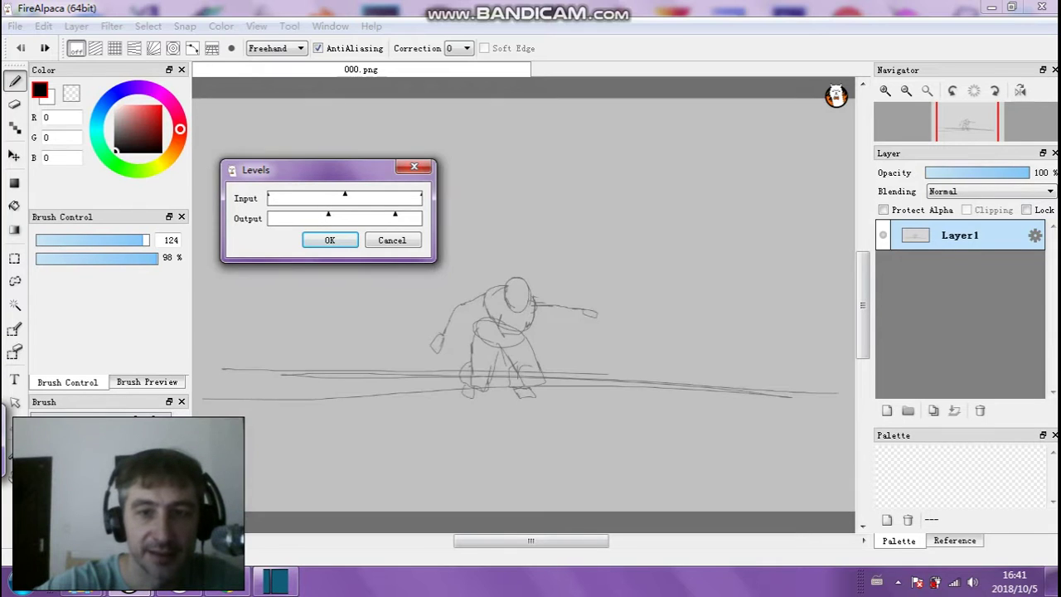
drag(328, 217, 390, 217)
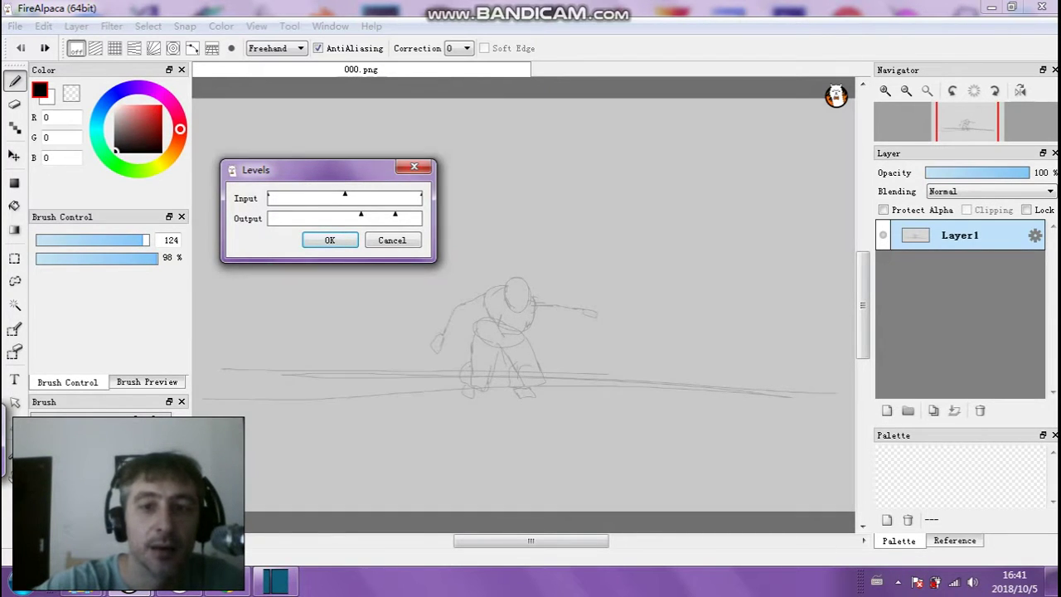
click(329, 239)
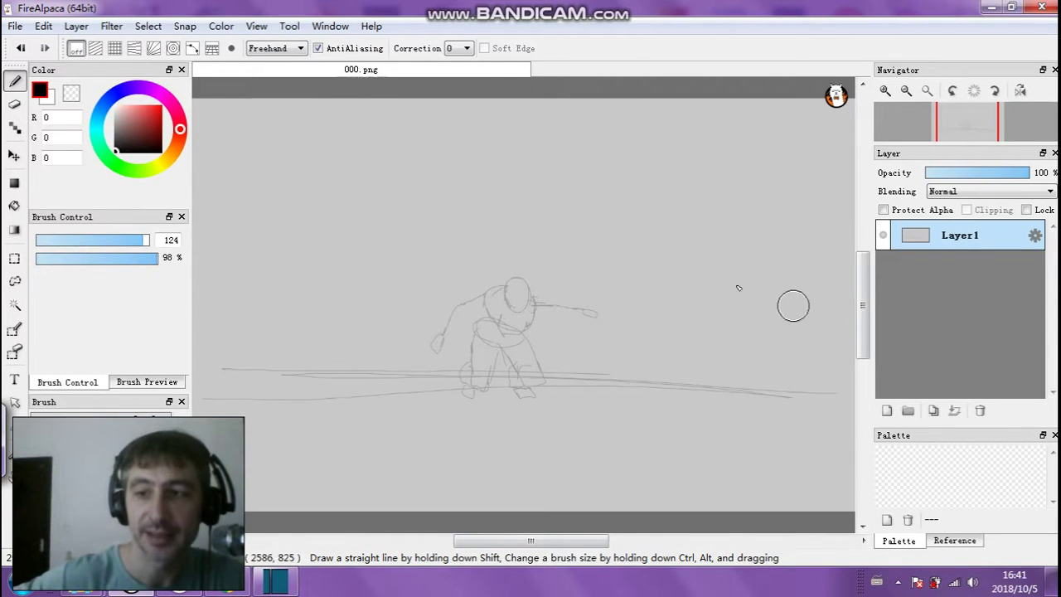
Add a new layer above the sketch and set the brush size to 2.5
click(886, 410)
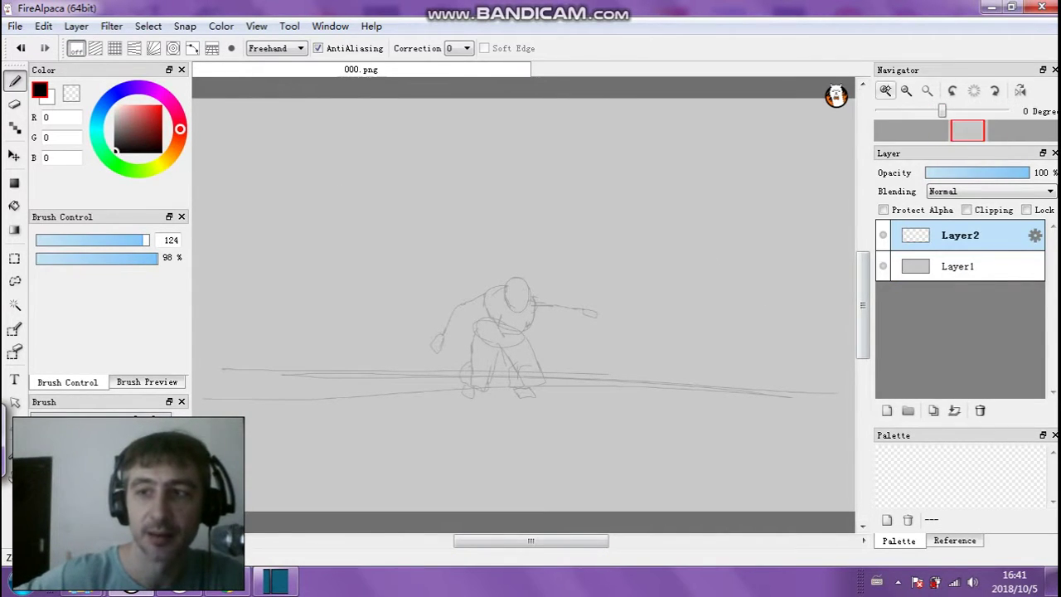
click(885, 90)
click(885, 91)
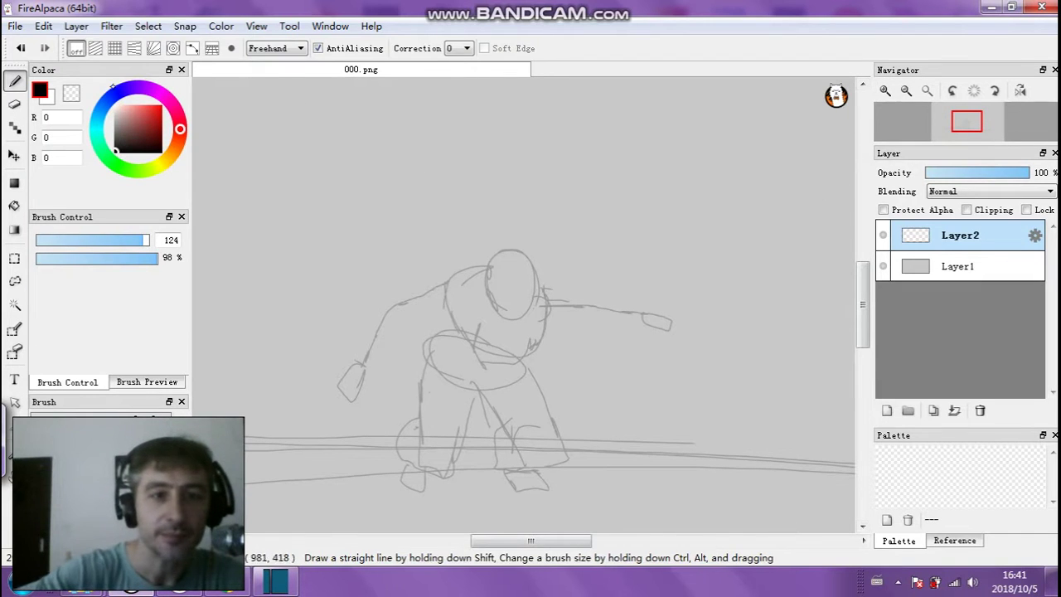
click(43, 240)
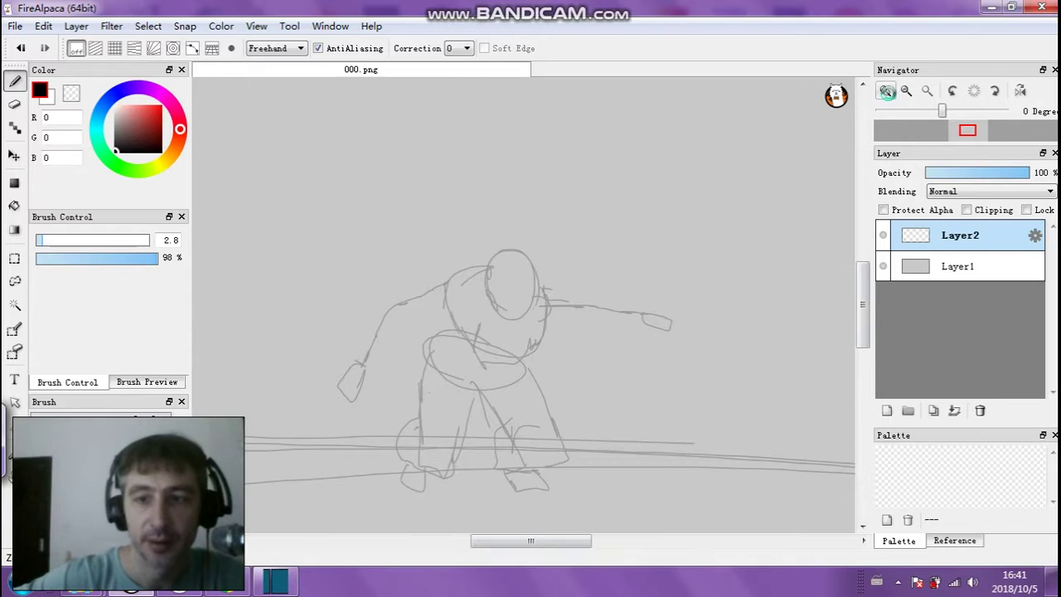
click(885, 90)
drag(864, 278, 864, 298)
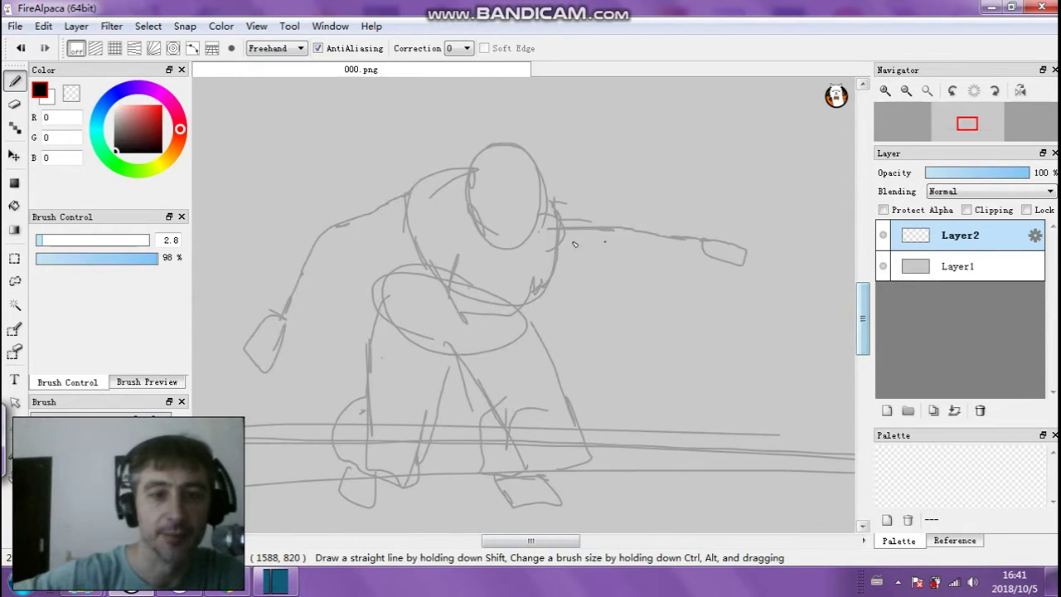
click(40, 240)
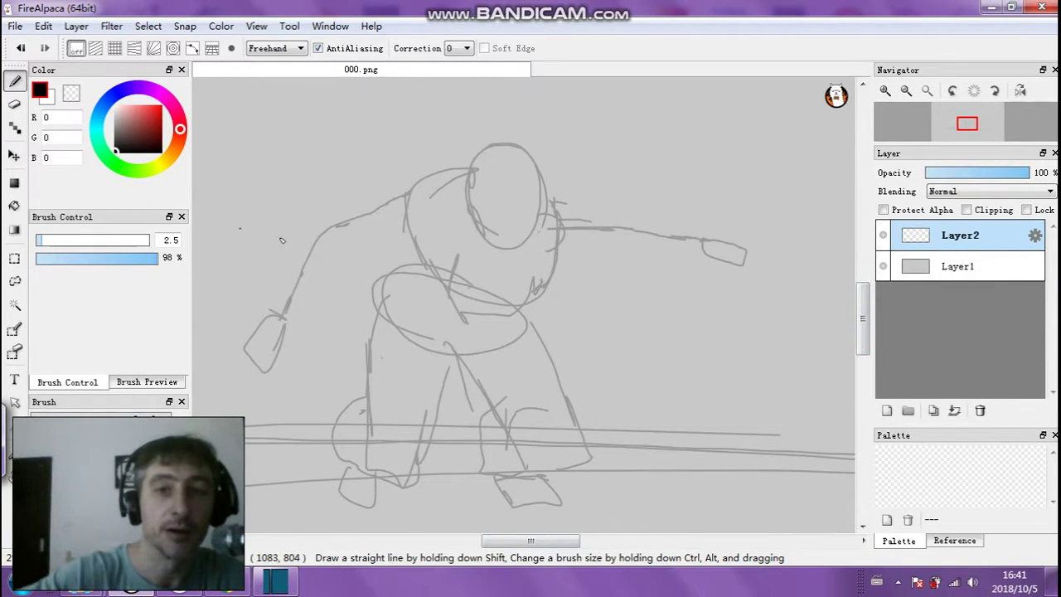
Examine the faded crouching figure at several zoom levels to judge the working view
click(718, 212)
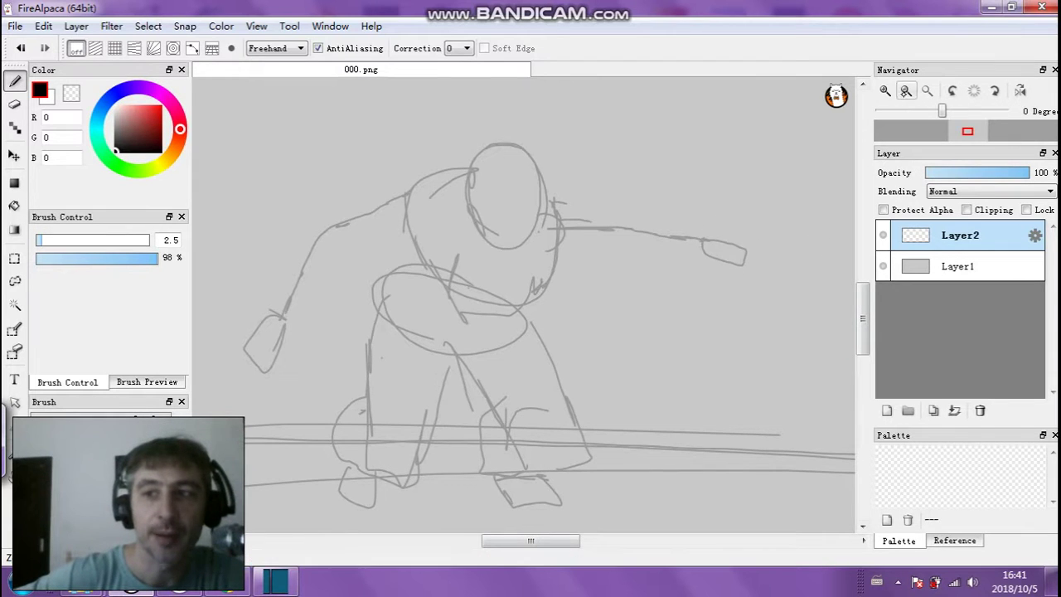
click(885, 90)
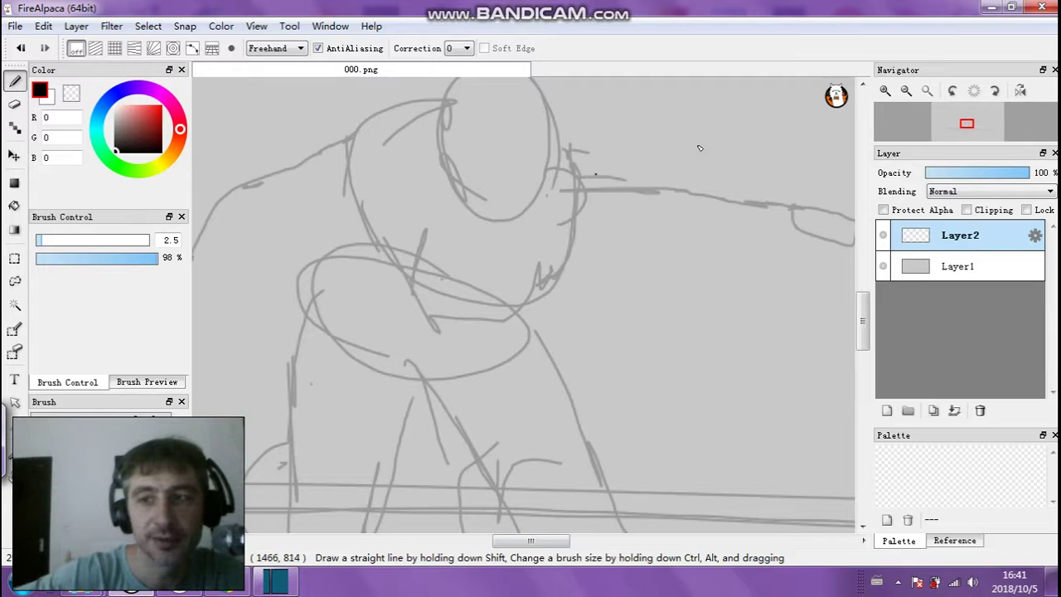
click(906, 90)
click(906, 90)
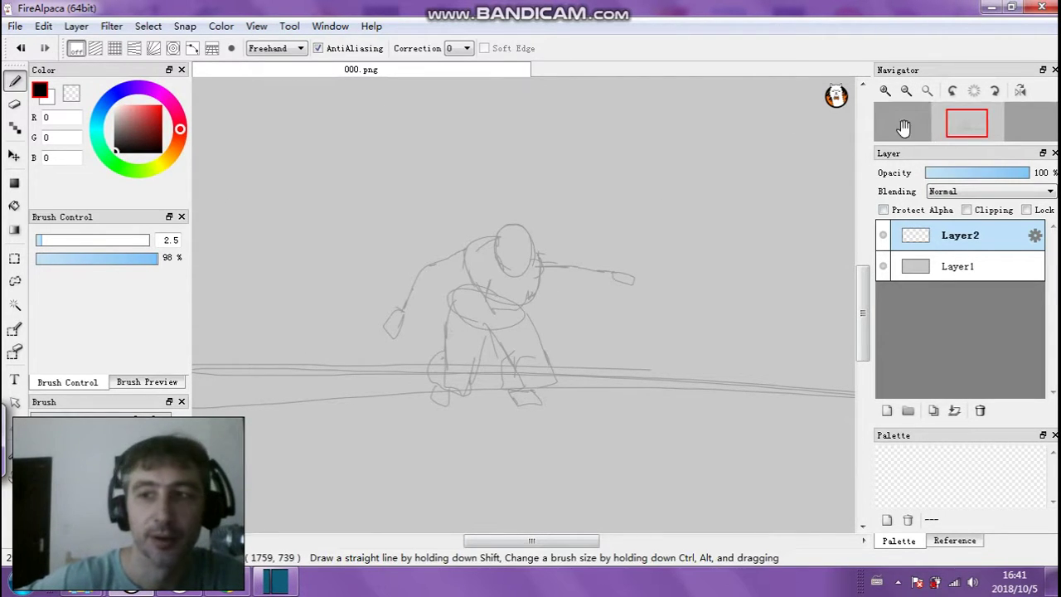
click(905, 90)
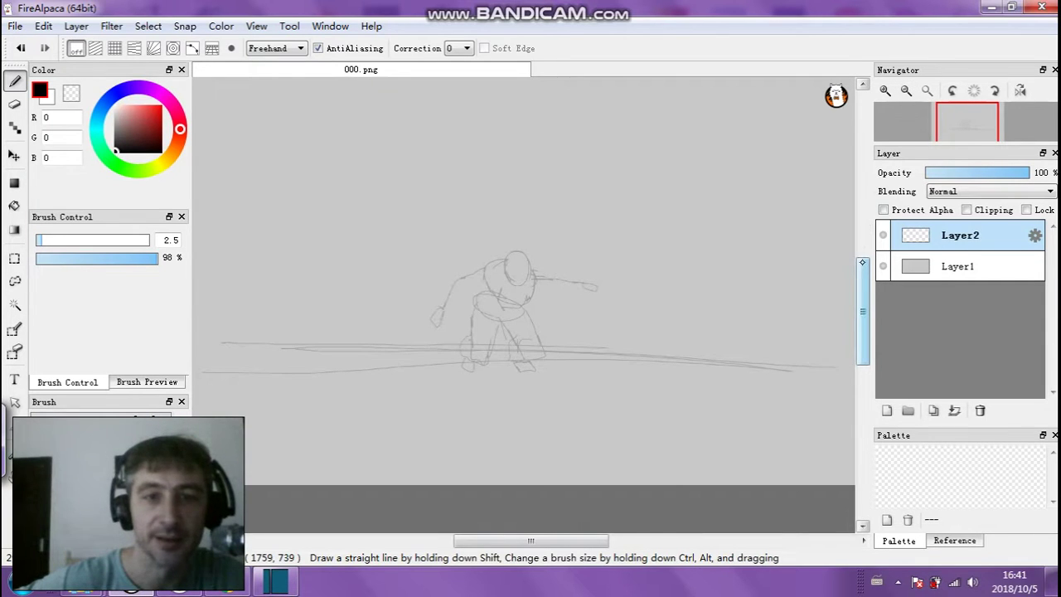
drag(862, 263, 862, 253)
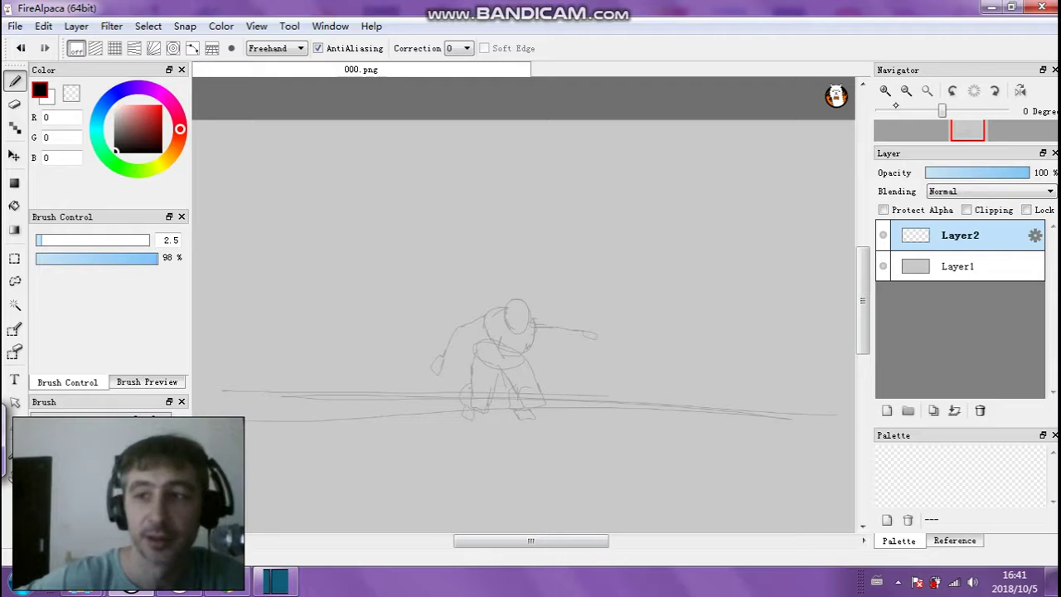
click(885, 90)
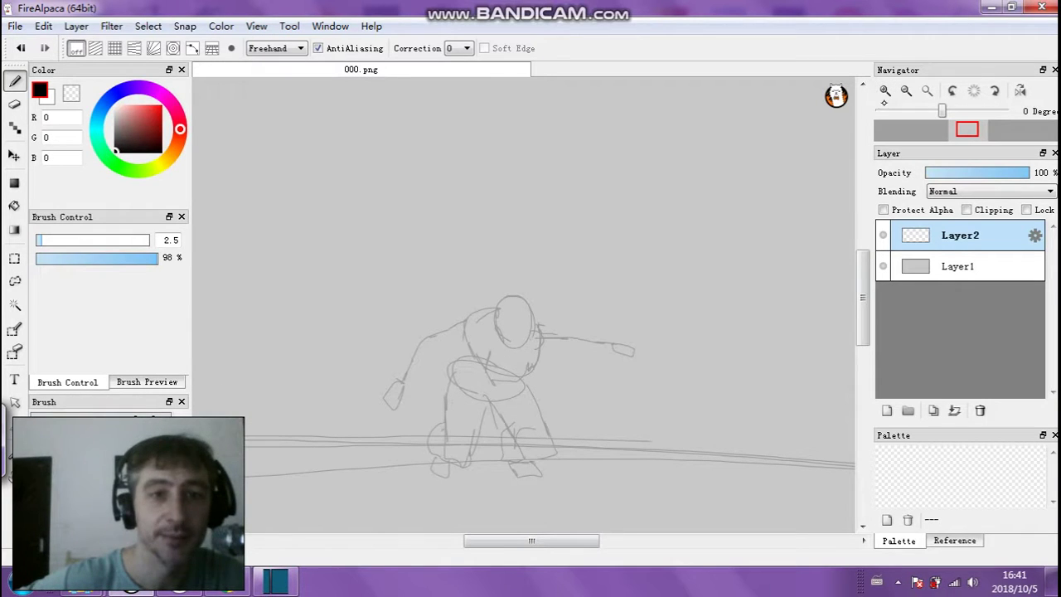
click(888, 93)
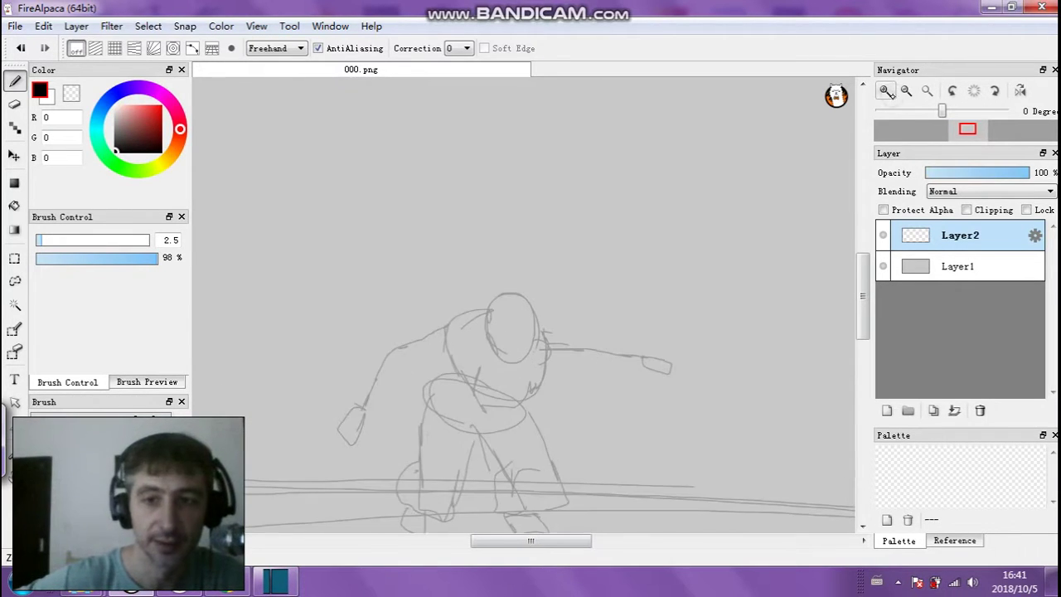
click(888, 92)
drag(857, 282, 860, 295)
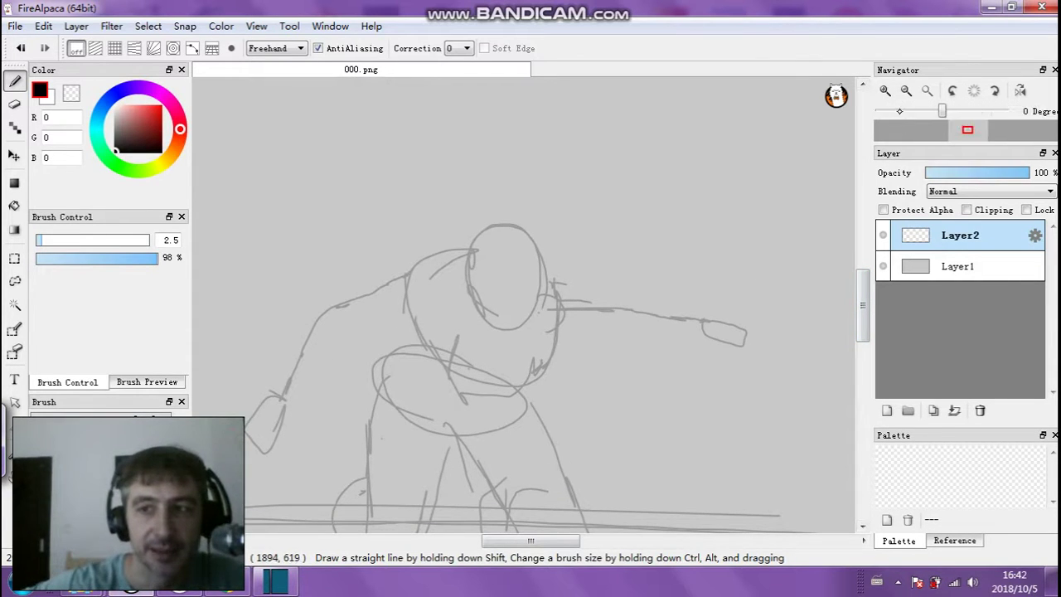
click(885, 93)
drag(860, 290, 860, 302)
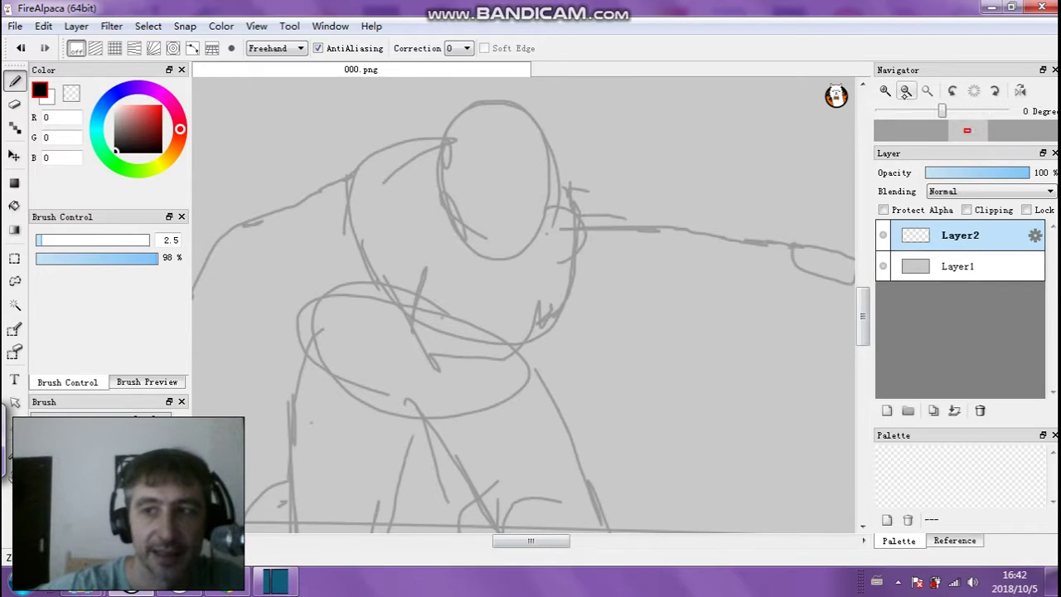
click(906, 91)
click(906, 90)
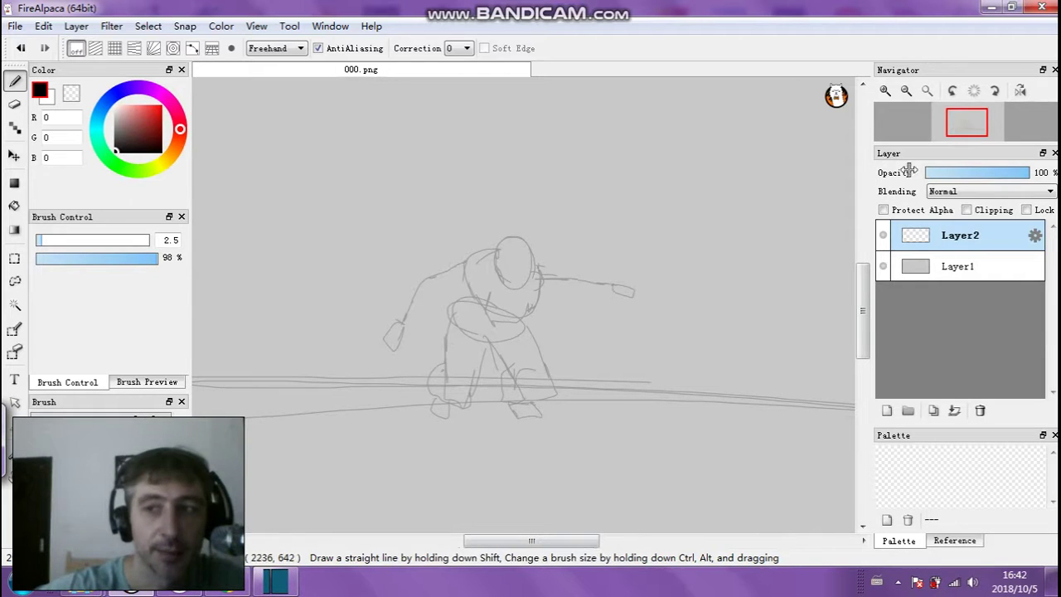
click(887, 91)
click(888, 90)
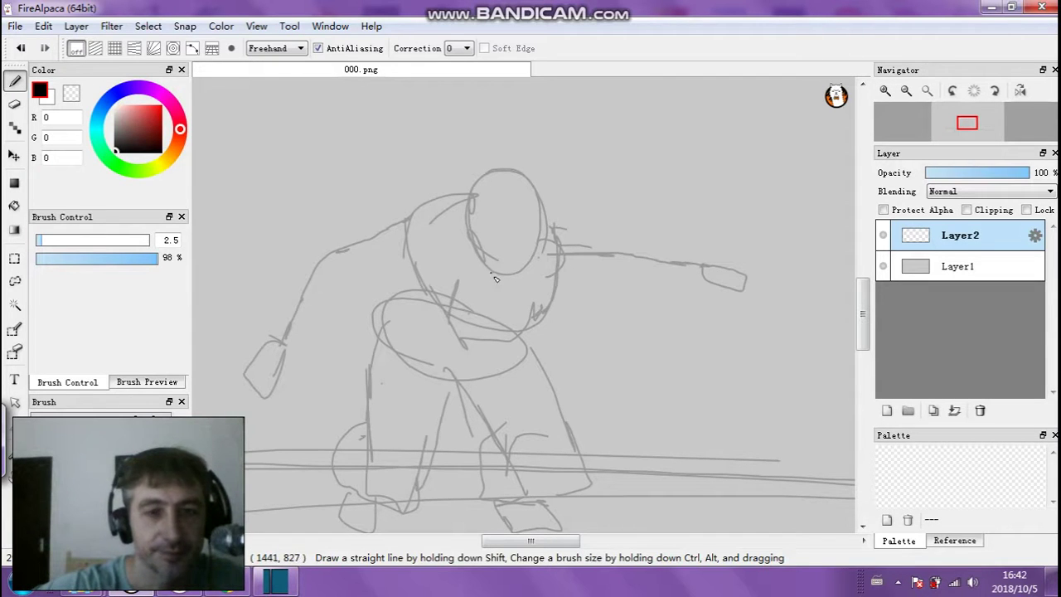
Fade Layer1 further with Levels, raising the output black level to about one third and lowering the output white level slightly
click(932, 266)
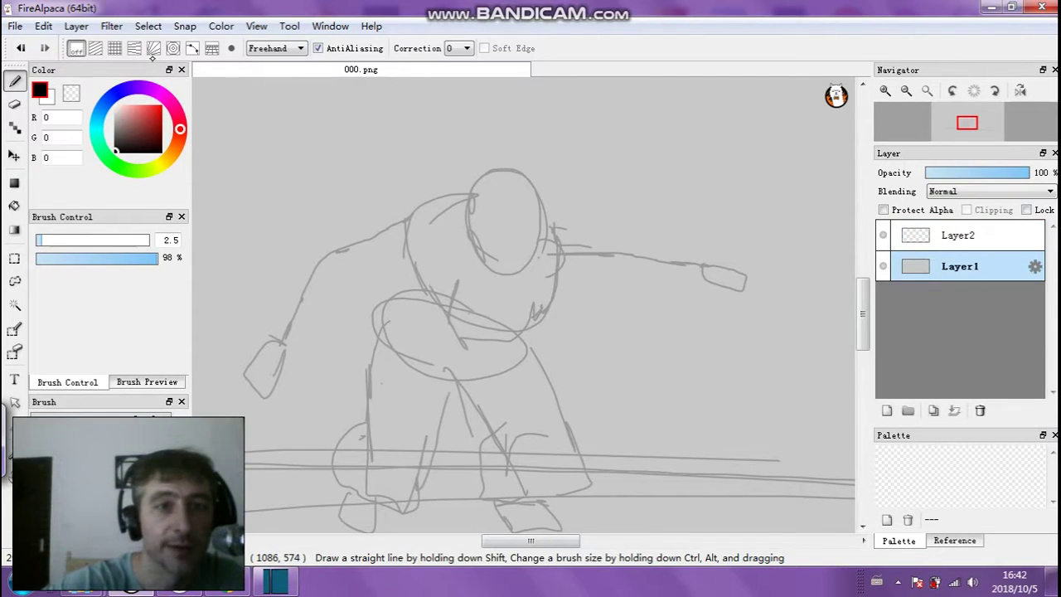
click(111, 25)
click(135, 45)
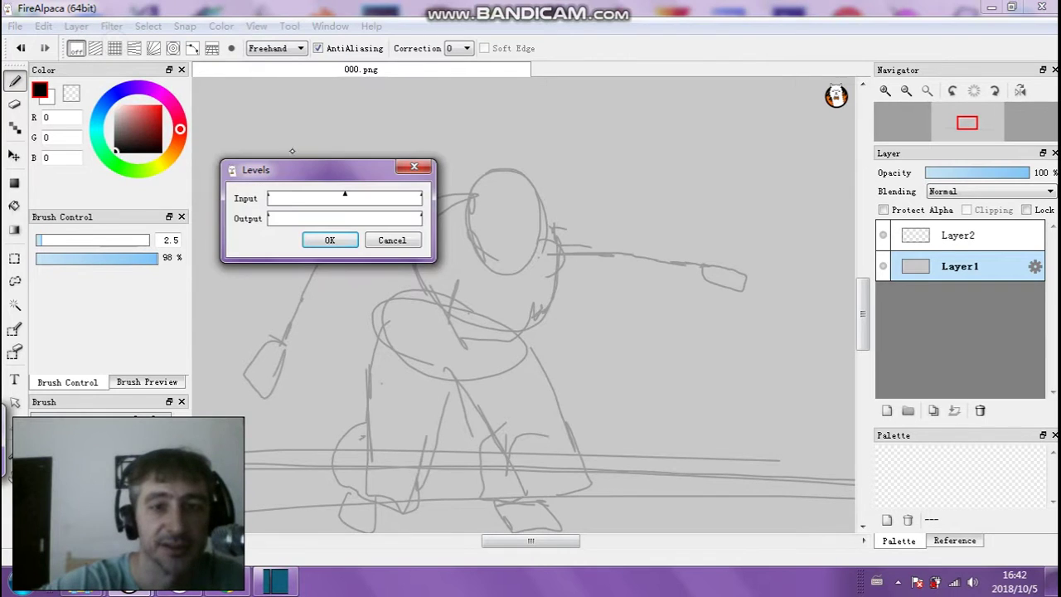
click(287, 215)
click(383, 217)
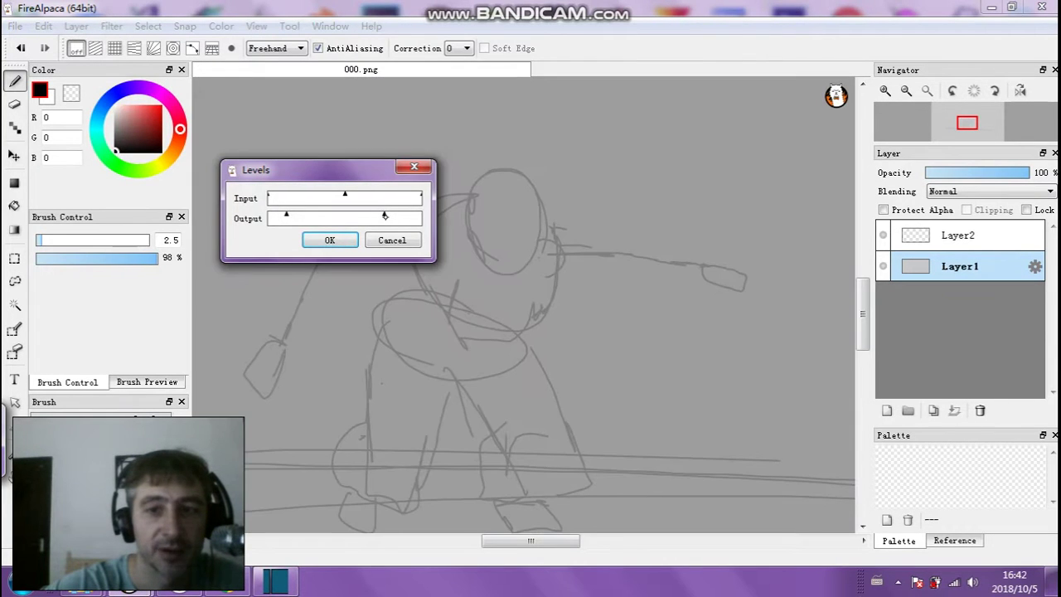
click(395, 216)
click(319, 216)
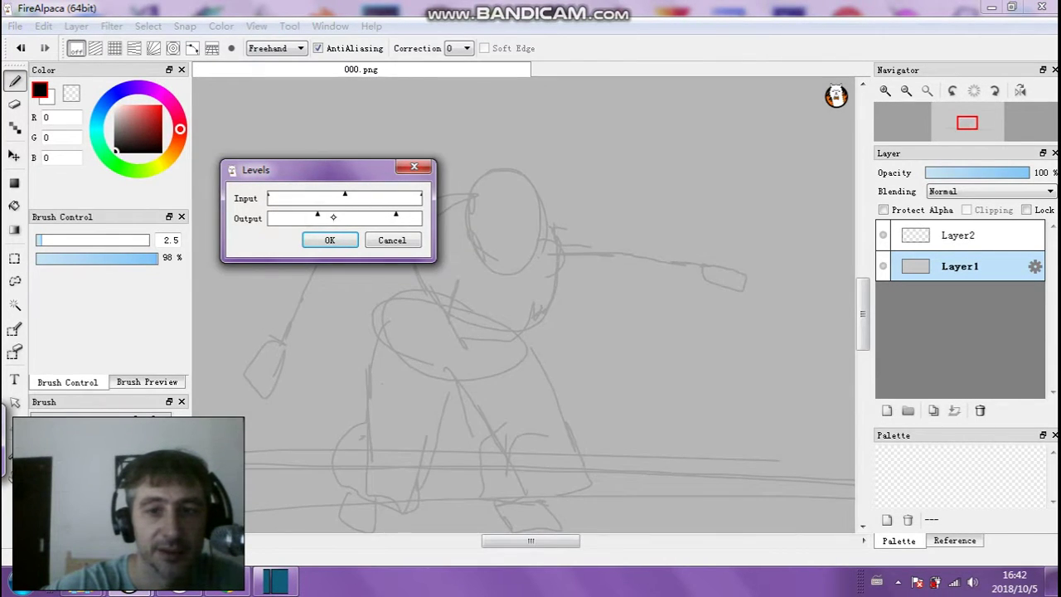
click(329, 240)
Make Layer2 the active layer and reduce its opacity to 62%
click(962, 235)
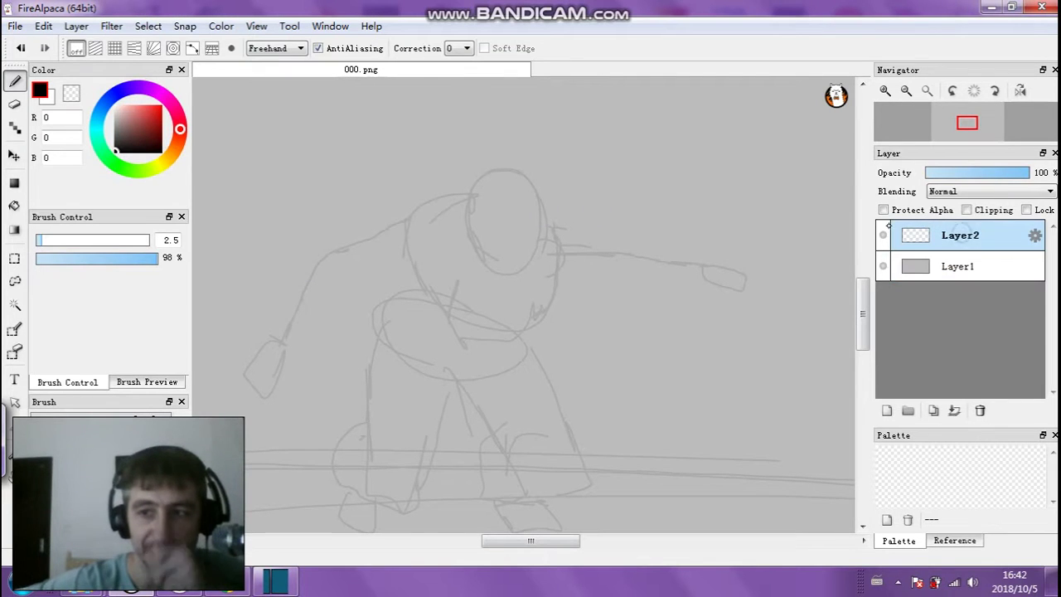
click(885, 90)
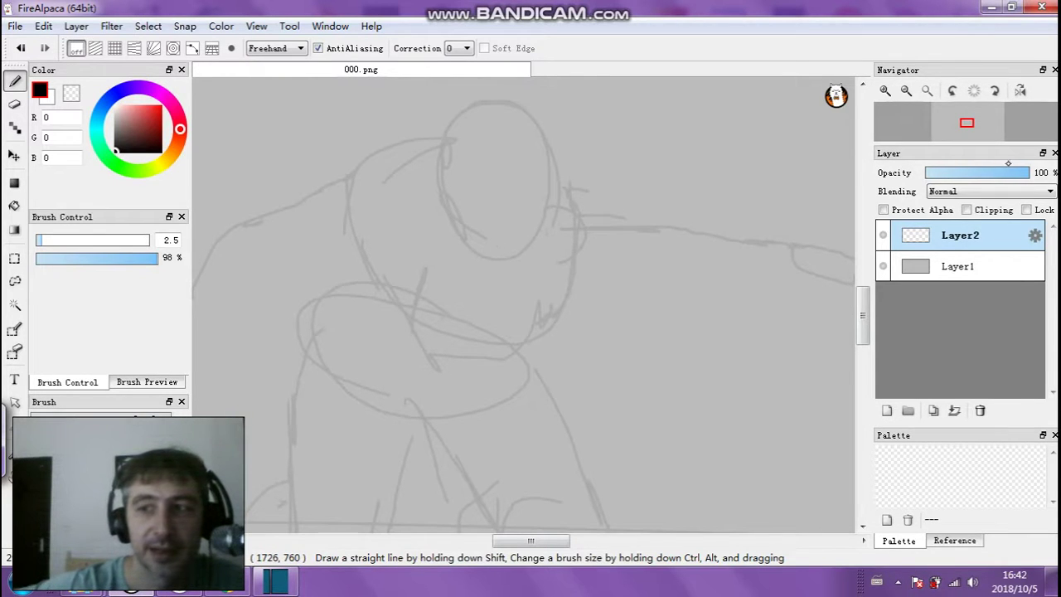
click(990, 172)
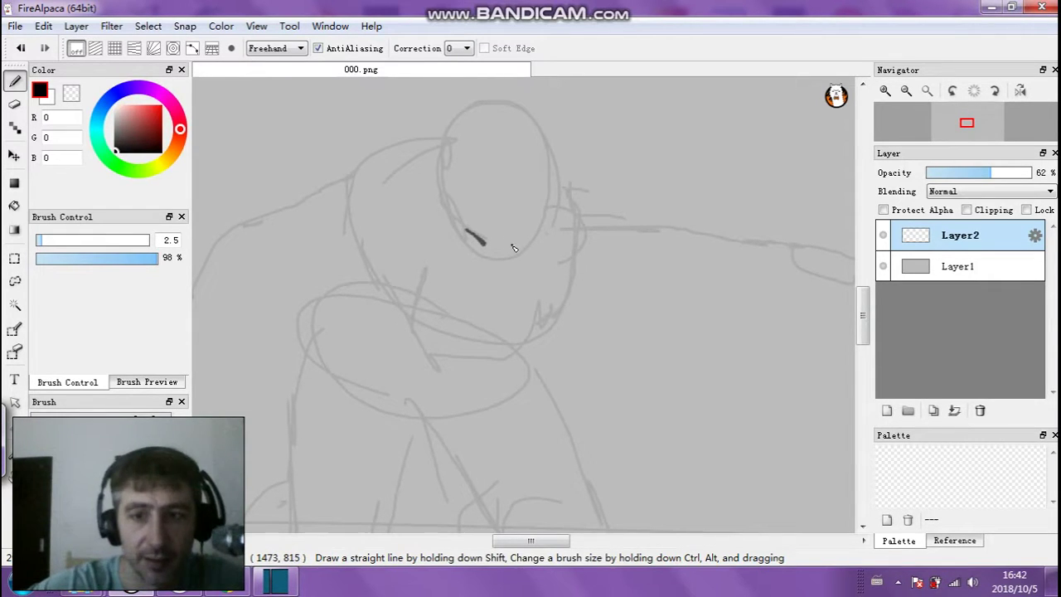
Draw slanted eyebrows and narrow eyes low on the figure's head oval, redoing the strokes under the brows
drag(510, 245, 523, 240)
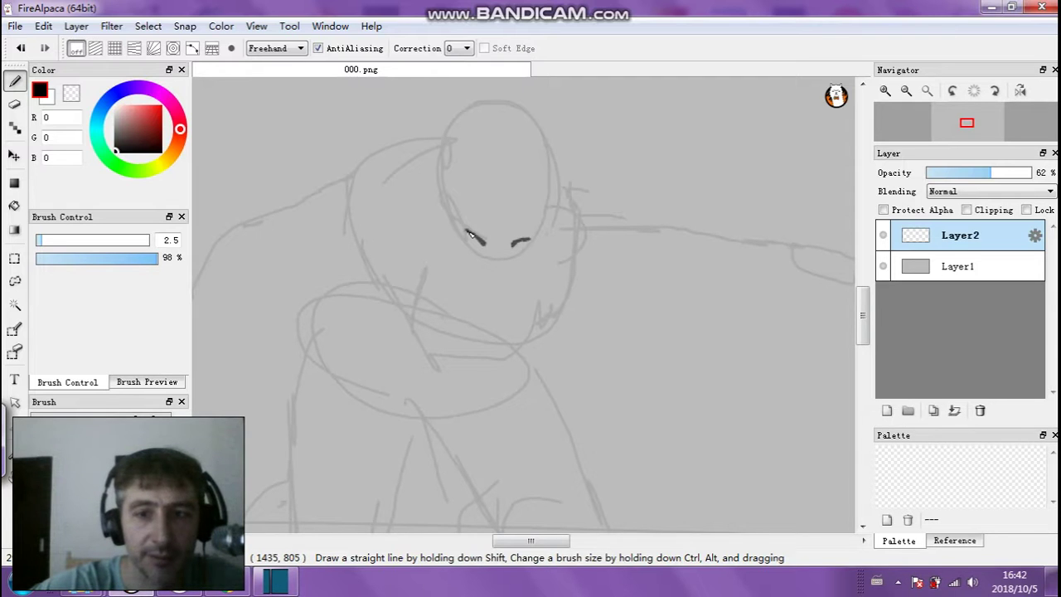
drag(472, 246, 524, 249)
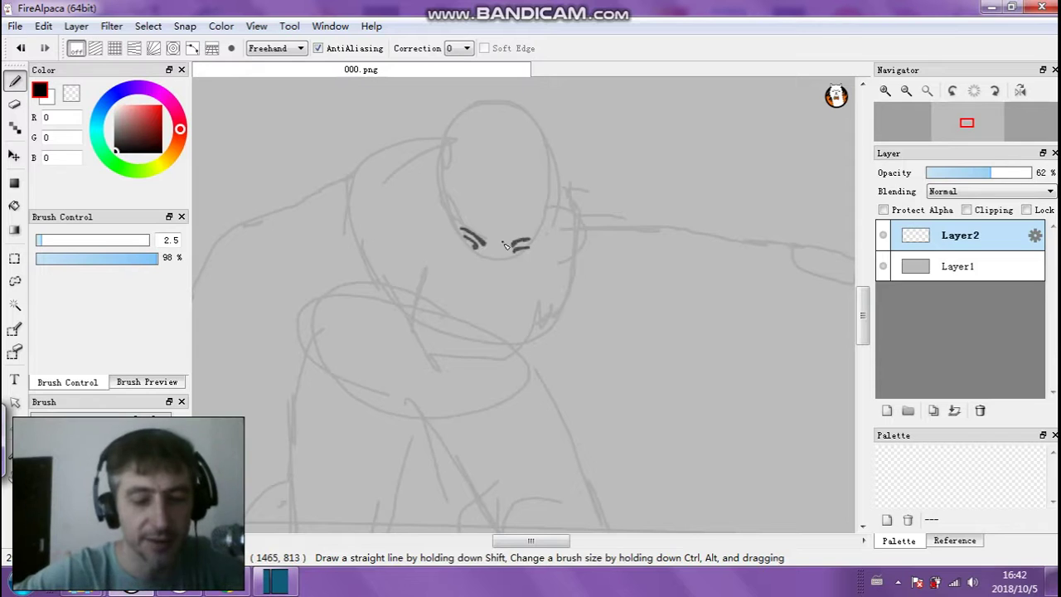
key(ctrl+z)
key(ctrl+z)
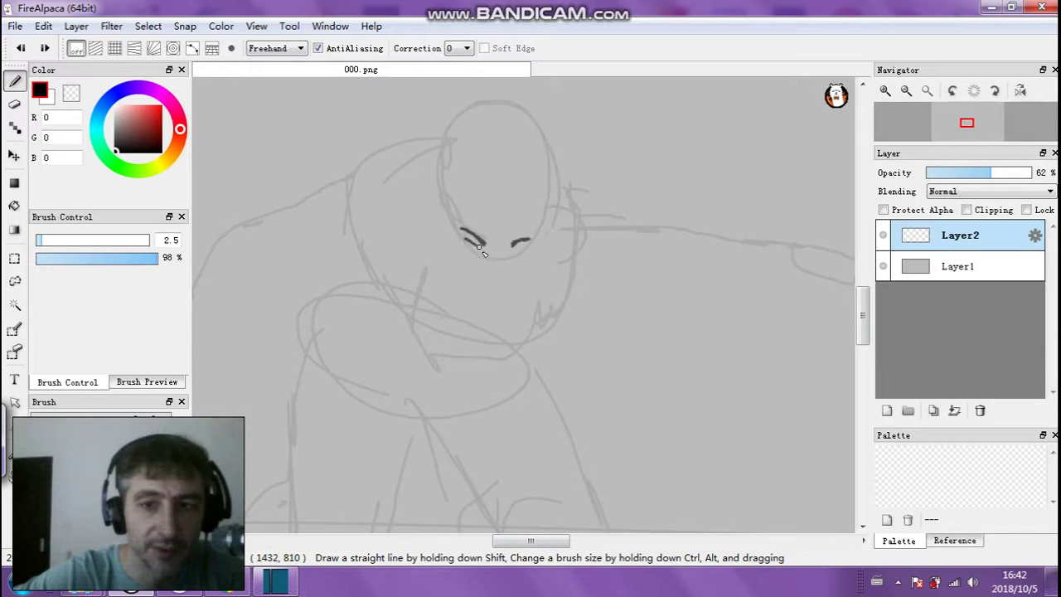
drag(468, 239, 528, 245)
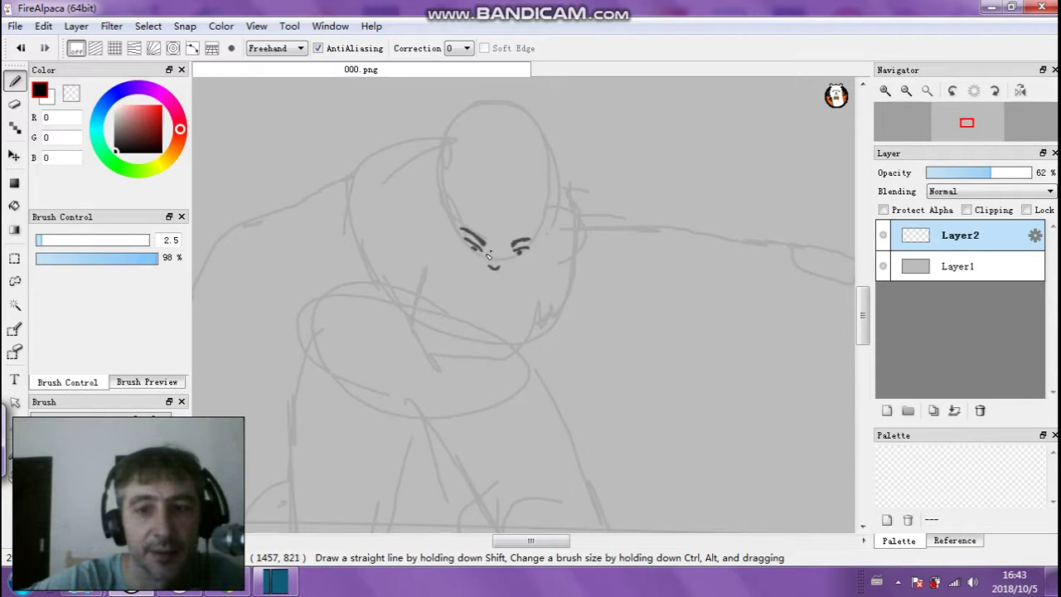
Draw the figure's jaw line, jagged bangs across the brows and spiky locks up both sides of the head
mouse_move(497, 265)
mouse_down()
mouse_move(456, 242)
mouse_move(501, 253)
mouse_move(511, 232)
mouse_move(506, 259)
mouse_move(535, 260)
mouse_up()
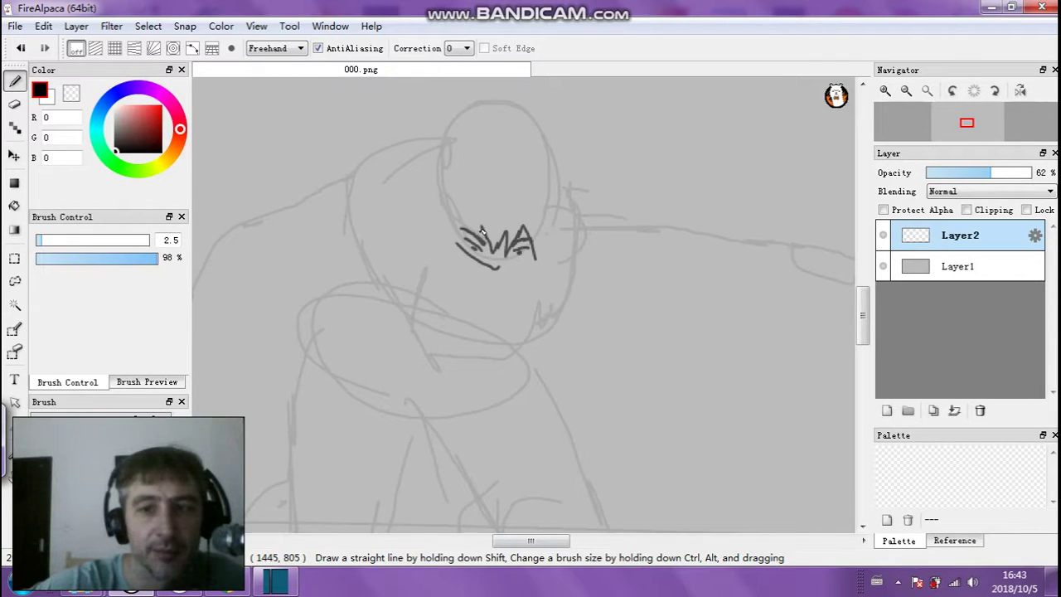
mouse_move(473, 233)
mouse_down()
mouse_move(466, 218)
mouse_move(458, 235)
mouse_up()
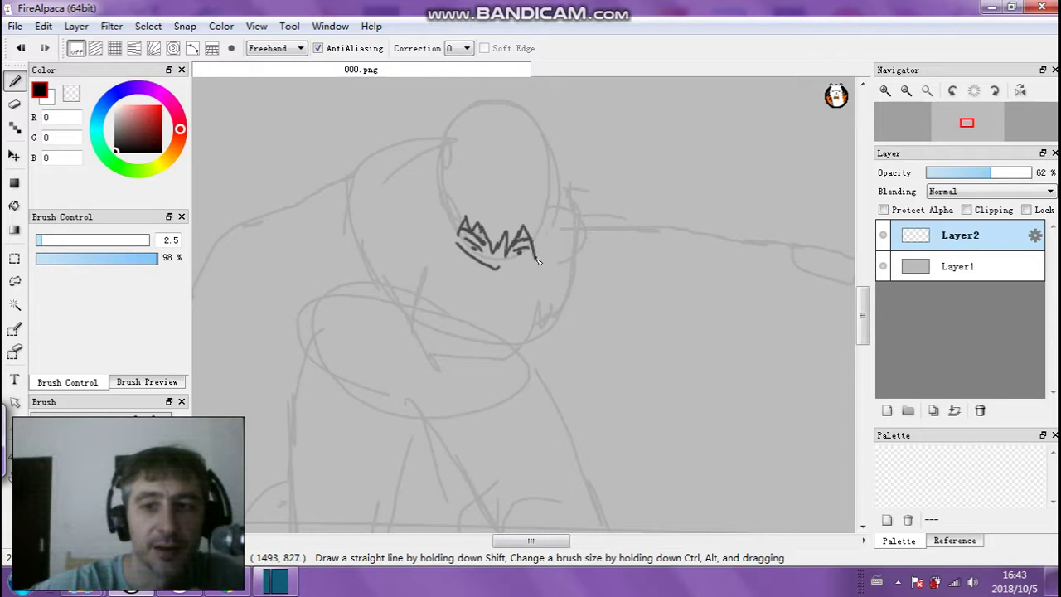
mouse_move(537, 258)
mouse_down()
mouse_move(542, 217)
mouse_move(554, 245)
mouse_move(559, 199)
mouse_move(577, 230)
mouse_move(550, 172)
mouse_up()
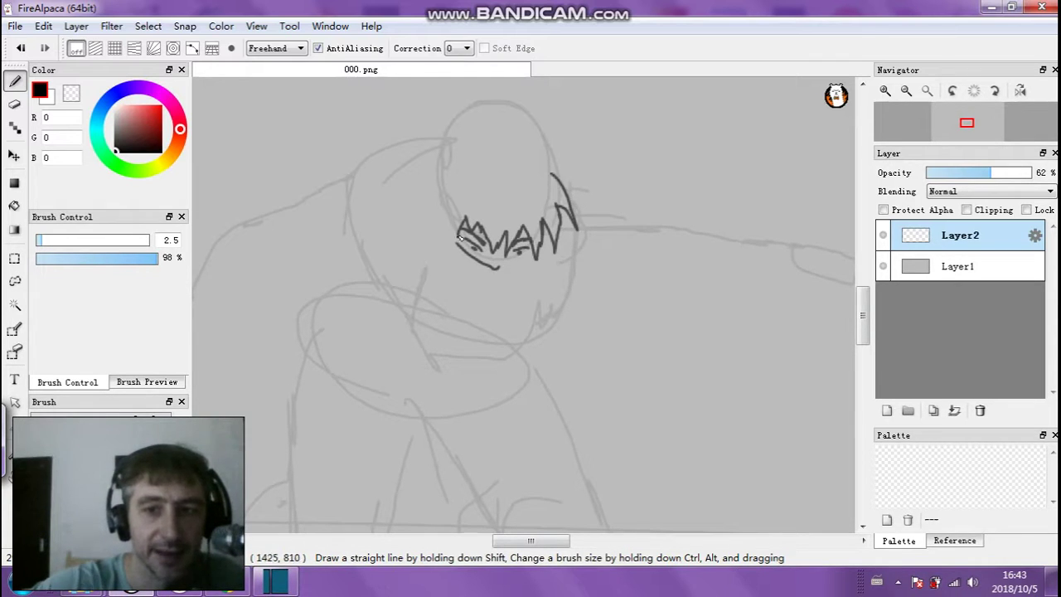
mouse_move(551, 136)
mouse_down()
mouse_move(579, 189)
mouse_move(575, 171)
mouse_up()
drag(561, 146, 572, 156)
mouse_move(460, 225)
mouse_down()
mouse_move(463, 244)
mouse_move(434, 171)
mouse_up()
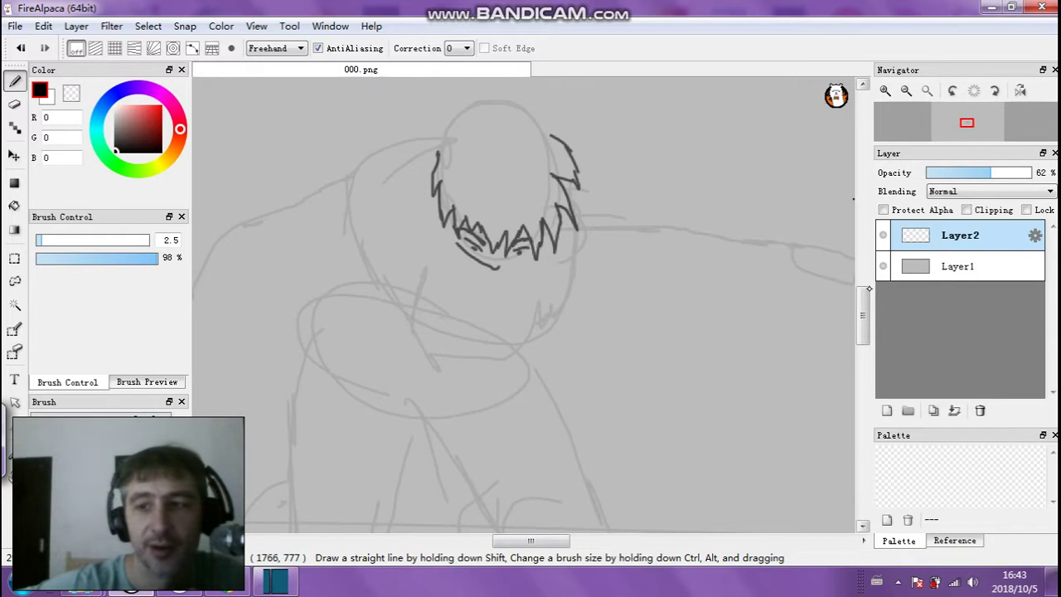
Close the hair outline over the crown with short spiky tufts and complete the chin under the eyes
scroll(645, 197, up, 2)
drag(502, 191, 524, 194)
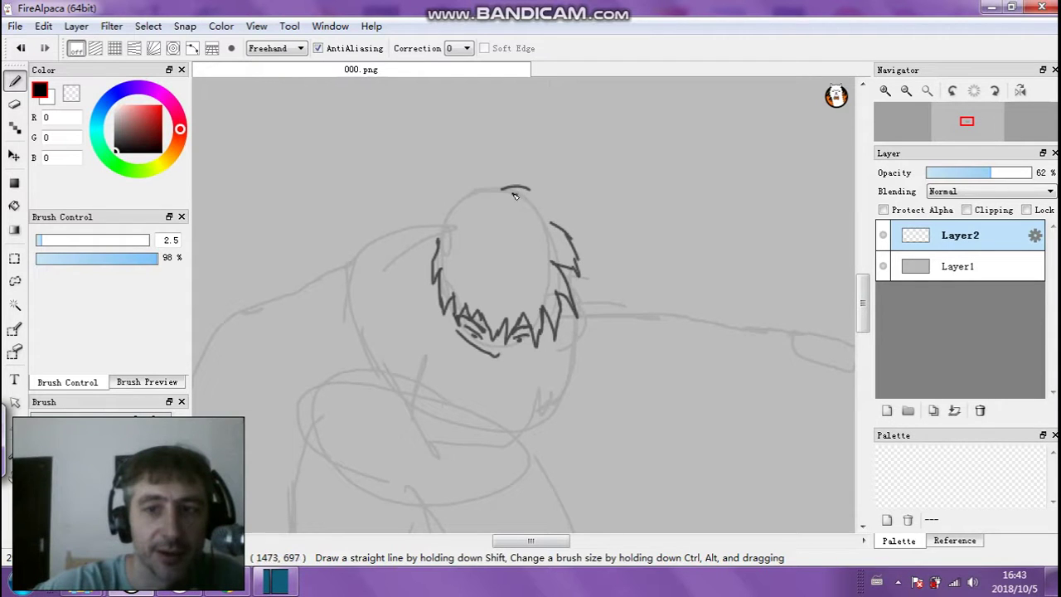
mouse_move(520, 194)
mouse_down()
mouse_move(566, 213)
mouse_move(557, 213)
mouse_up()
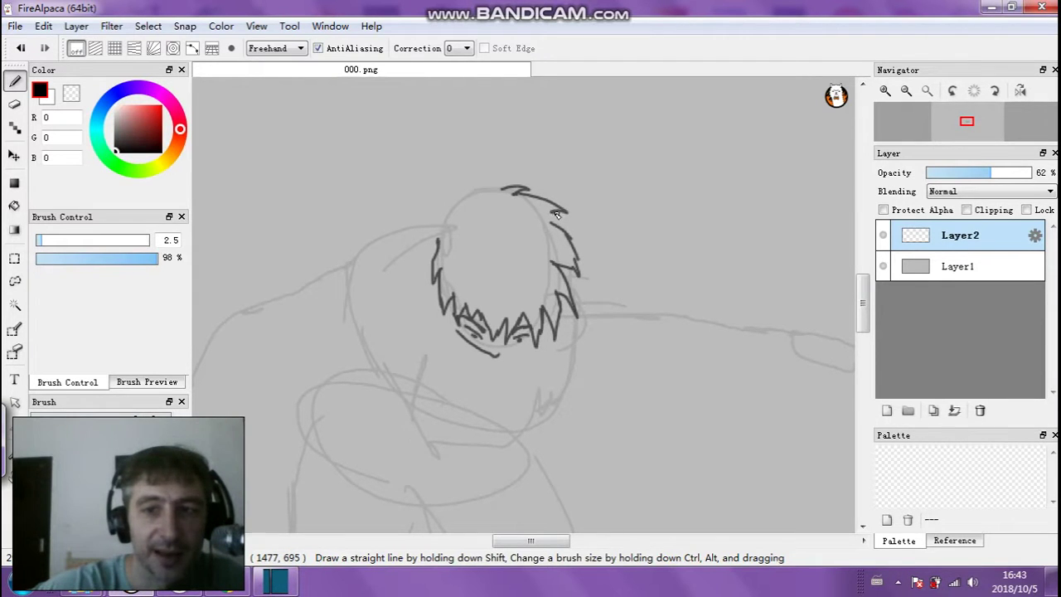
mouse_move(441, 240)
mouse_down()
mouse_move(421, 249)
mouse_move(440, 219)
mouse_move(431, 207)
mouse_move(492, 189)
mouse_up()
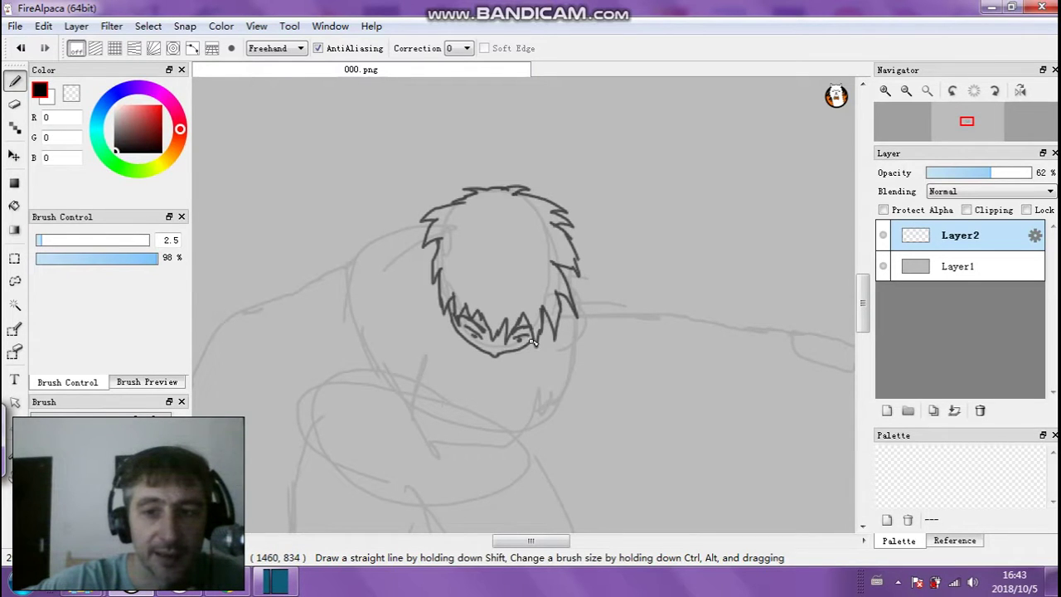
Outline the outstretched arm's wide sleeve with wavy edges and a straight cuff short of the sketched hand
click(905, 90)
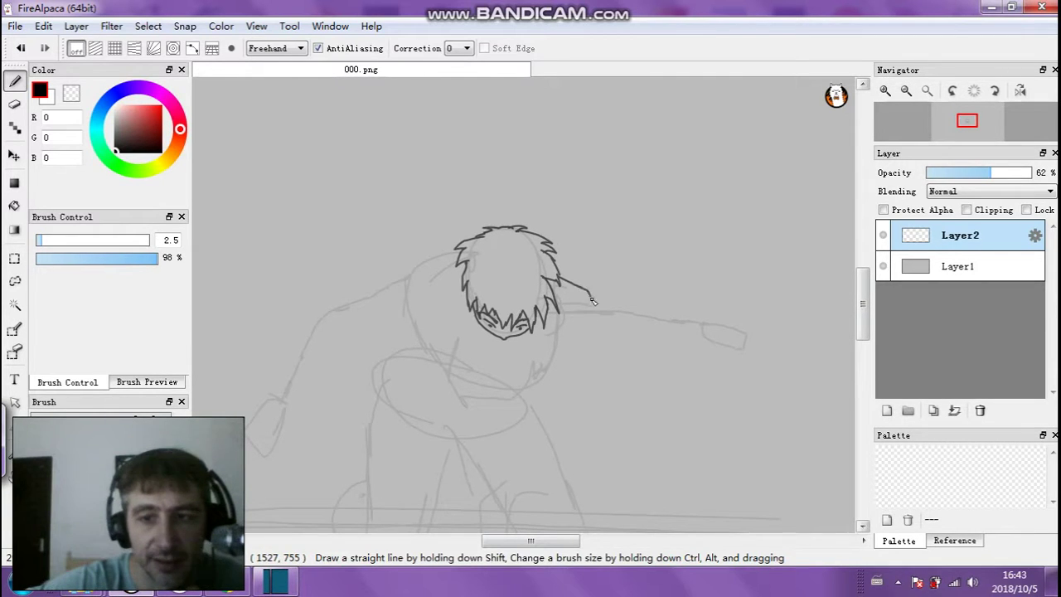
drag(590, 297, 623, 299)
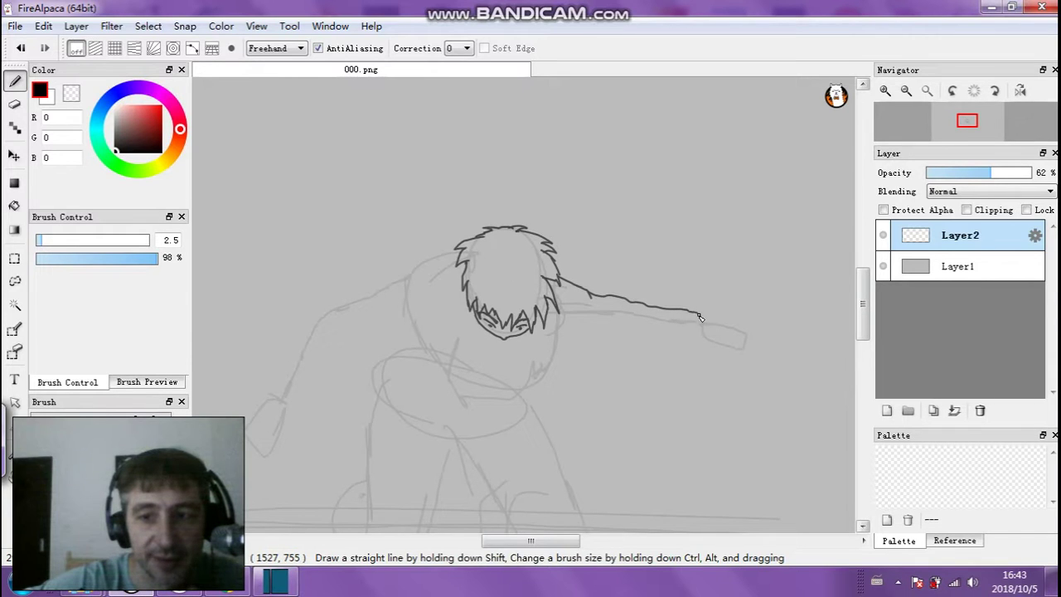
drag(699, 316, 699, 350)
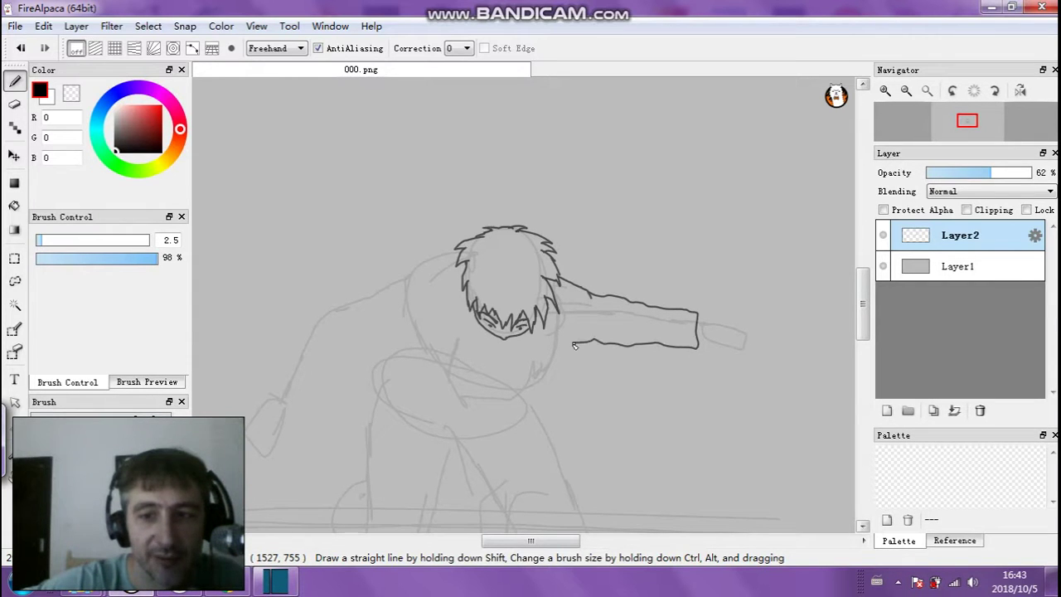
drag(574, 345, 562, 342)
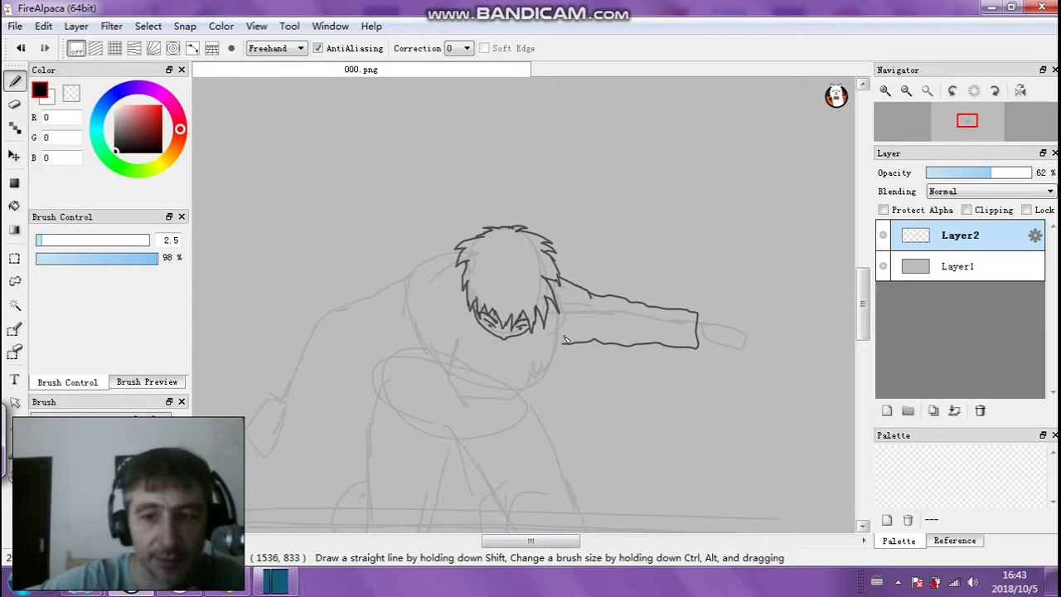
Draw the curved torso side below the outstretched sleeve, the opposite shoulder line and the jacket's V-shaped collar opening, redoing the collar edge
drag(536, 385, 495, 401)
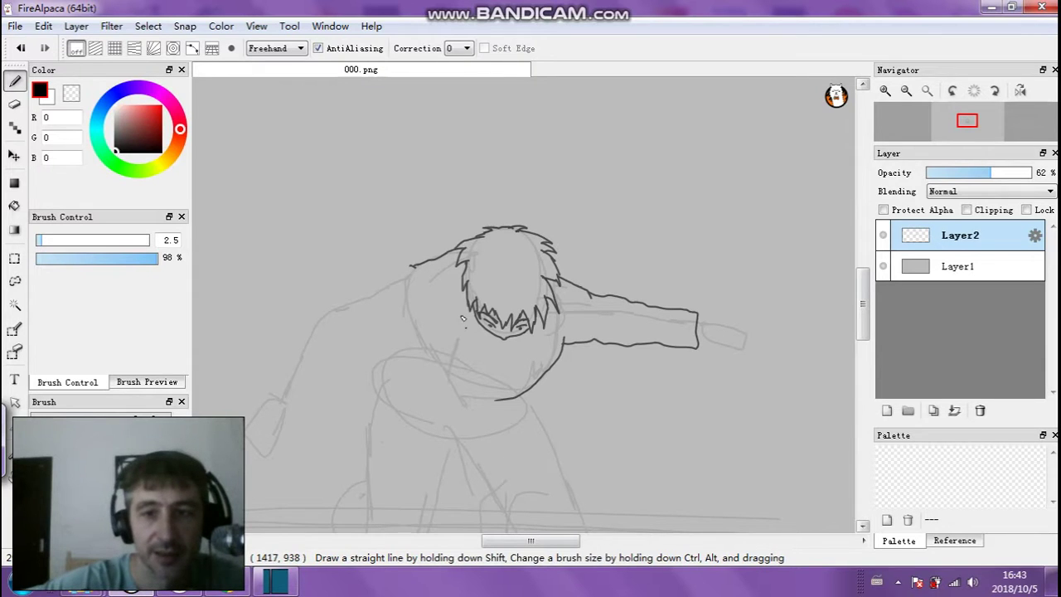
drag(460, 270, 455, 286)
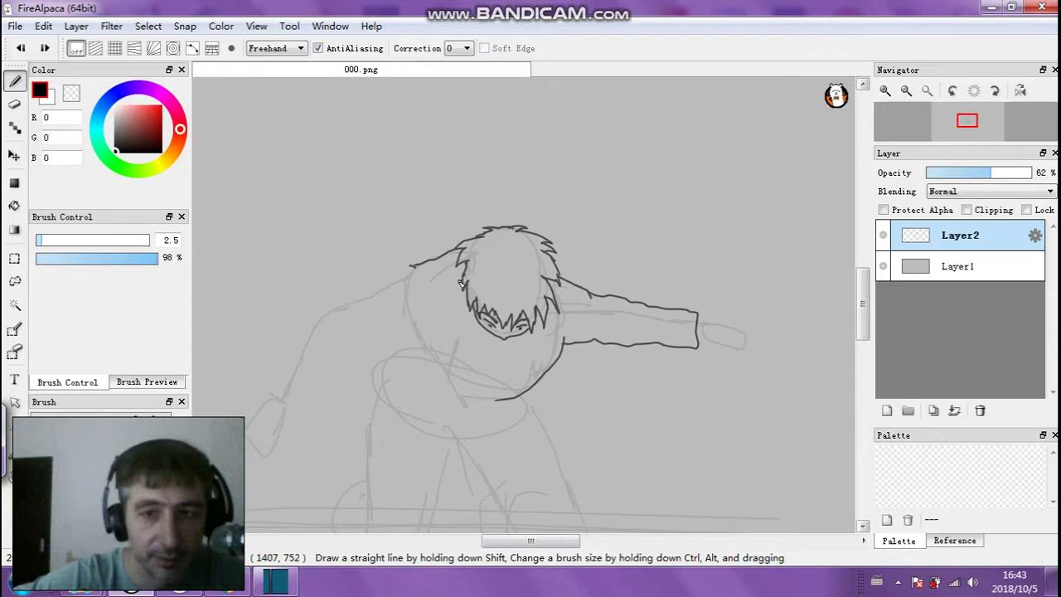
mouse_move(461, 283)
mouse_down()
mouse_move(452, 358)
mouse_move(461, 383)
mouse_up()
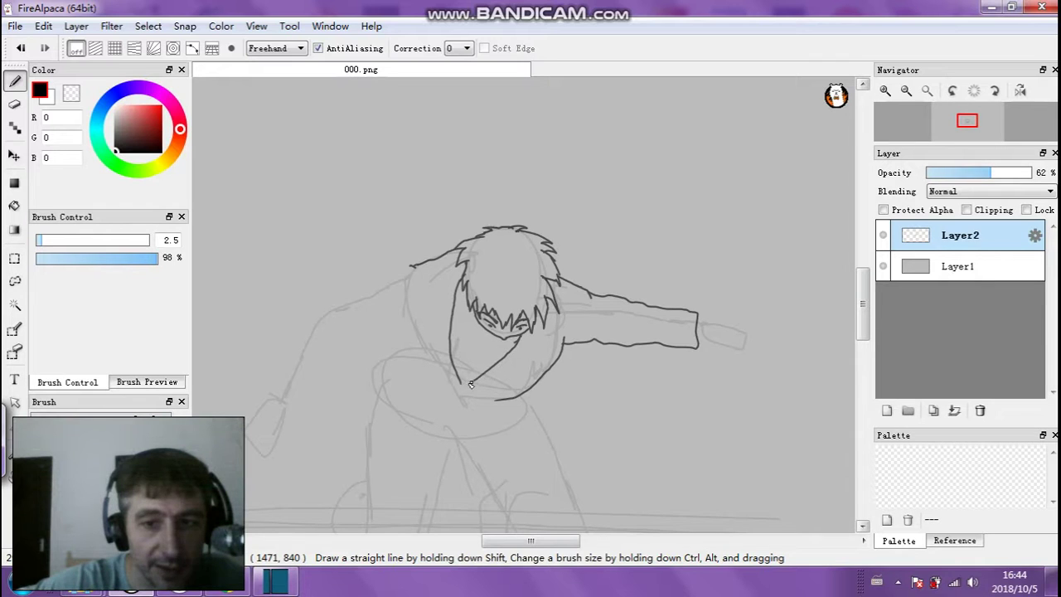
drag(455, 386, 470, 388)
Add the lapel's second edge and draw the jacket's lower edge around the waist and up the opposite side
click(885, 90)
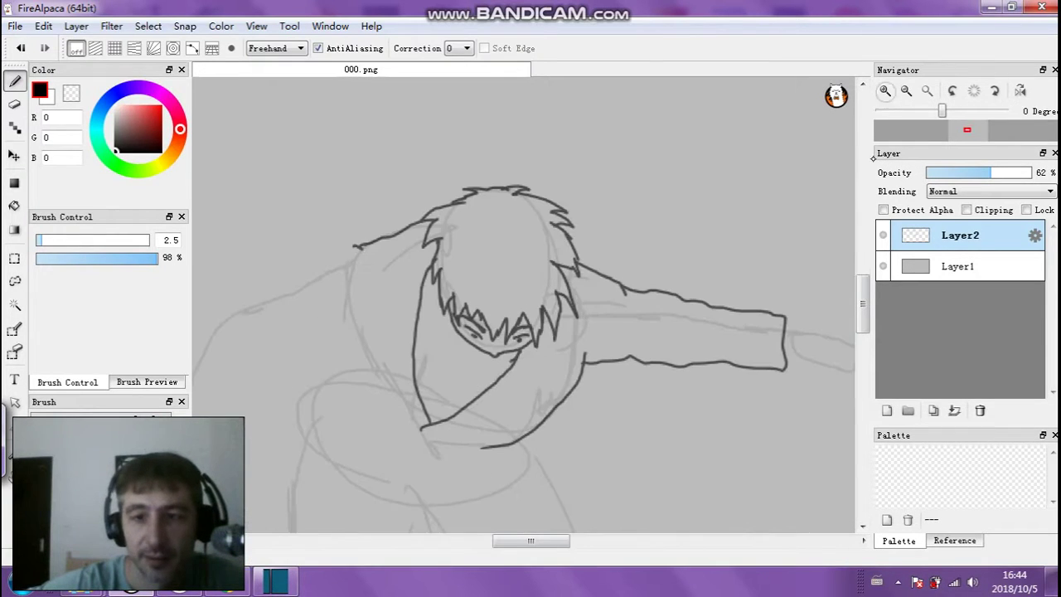
drag(862, 296, 862, 325)
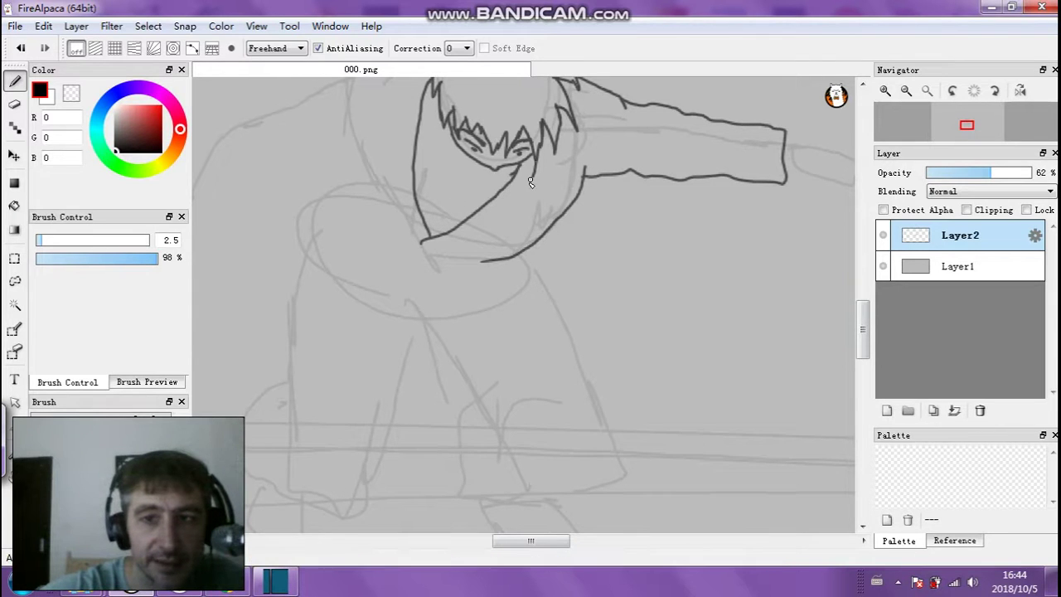
drag(513, 209, 482, 232)
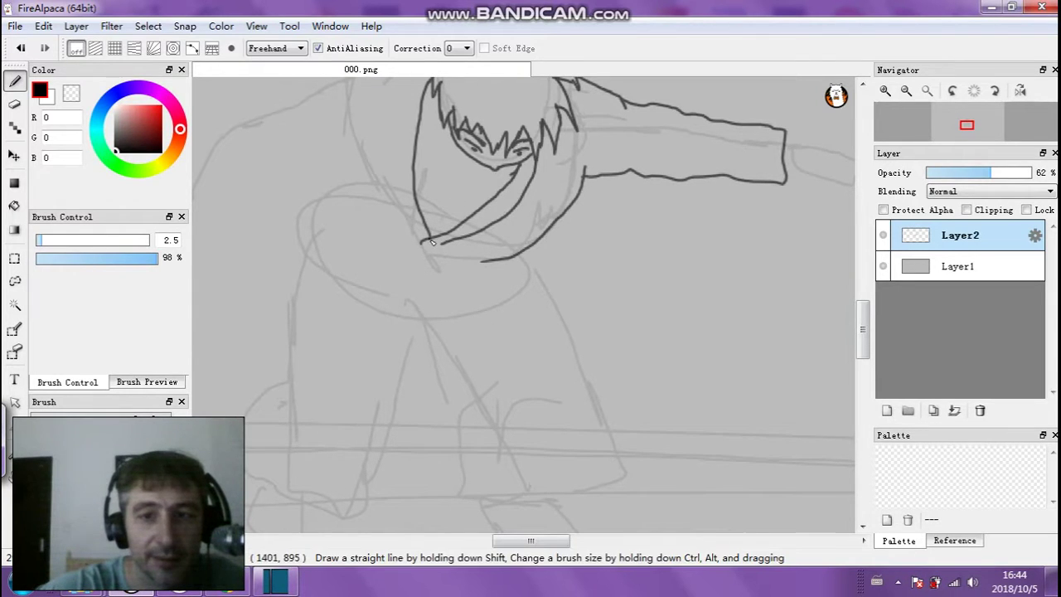
mouse_move(480, 262)
mouse_down()
mouse_move(427, 244)
mouse_move(364, 193)
mouse_move(379, 217)
mouse_move(332, 169)
mouse_up()
Draw the neck and chest contour lines inside the open collar below the chin
scroll(580, 290, up, 3)
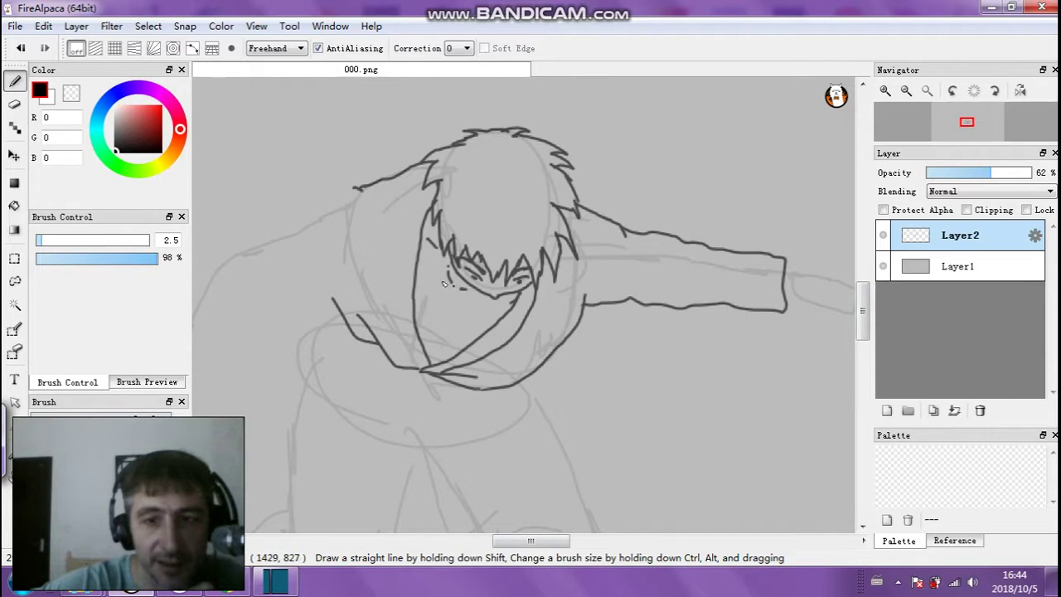
drag(421, 257, 440, 277)
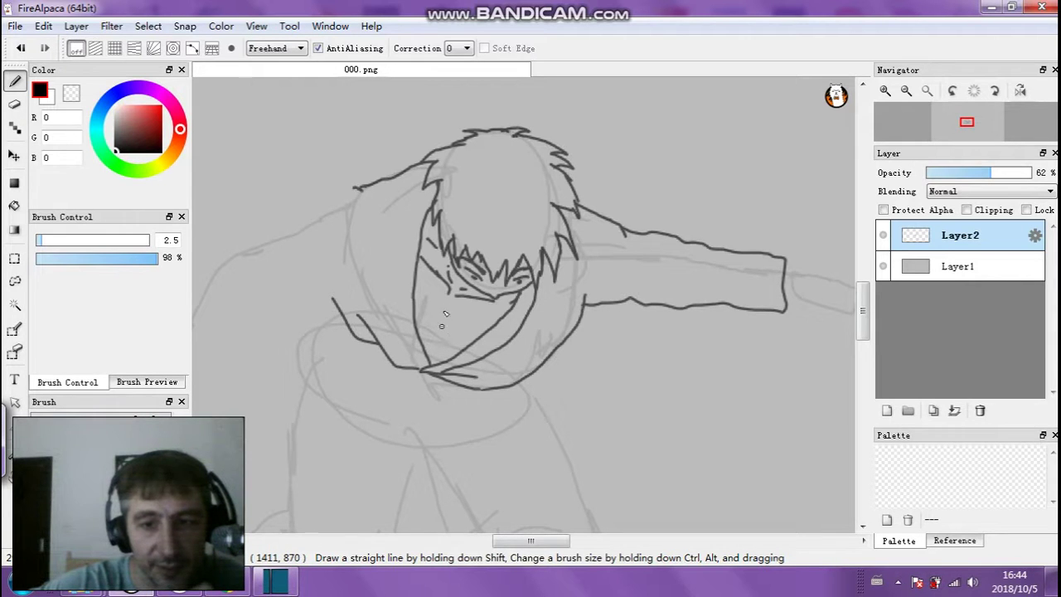
drag(444, 312, 441, 345)
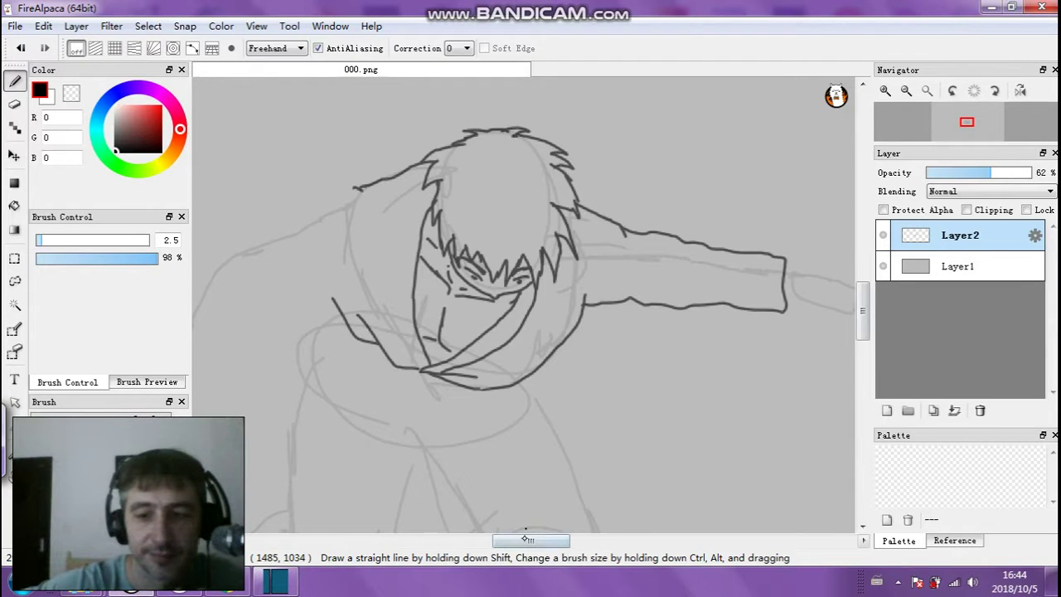
Outline the lowered bent arm's sleeve from the shoulder to a slanted cuff and back to the torso
drag(528, 540, 505, 541)
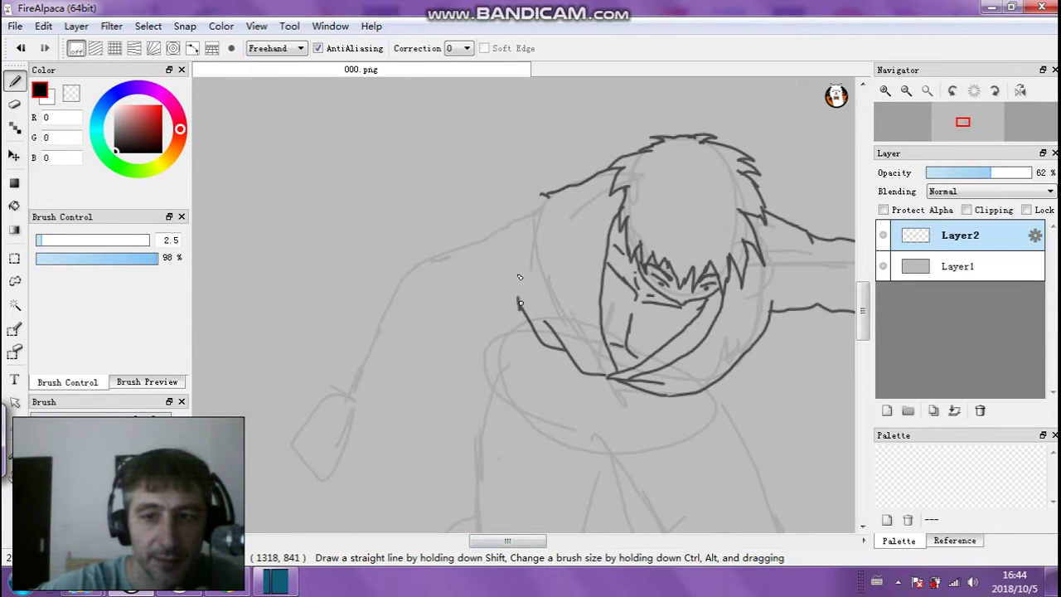
drag(518, 277, 520, 306)
drag(535, 197, 457, 219)
click(905, 90)
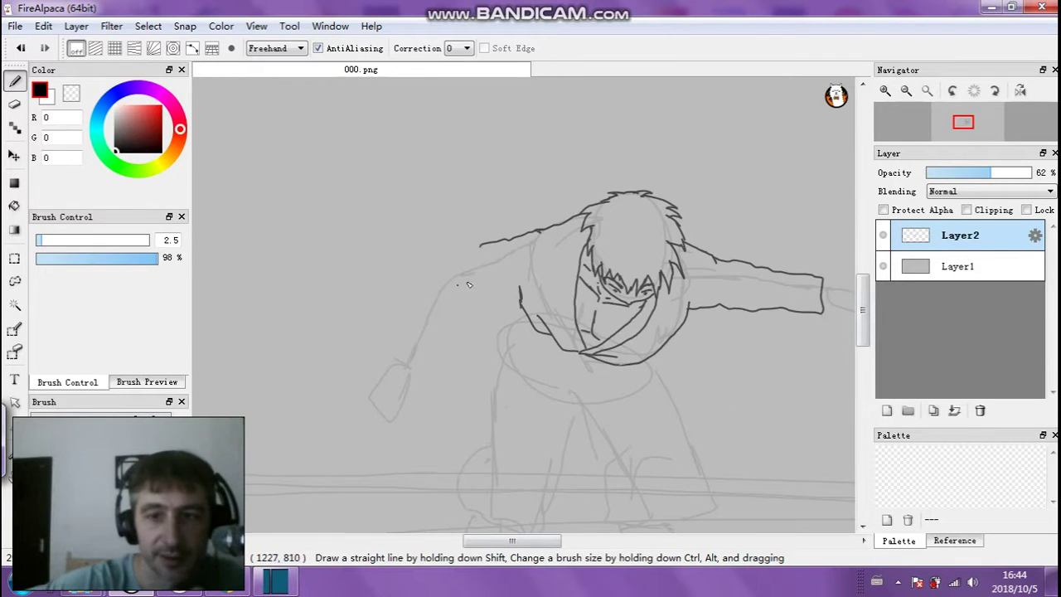
click(885, 90)
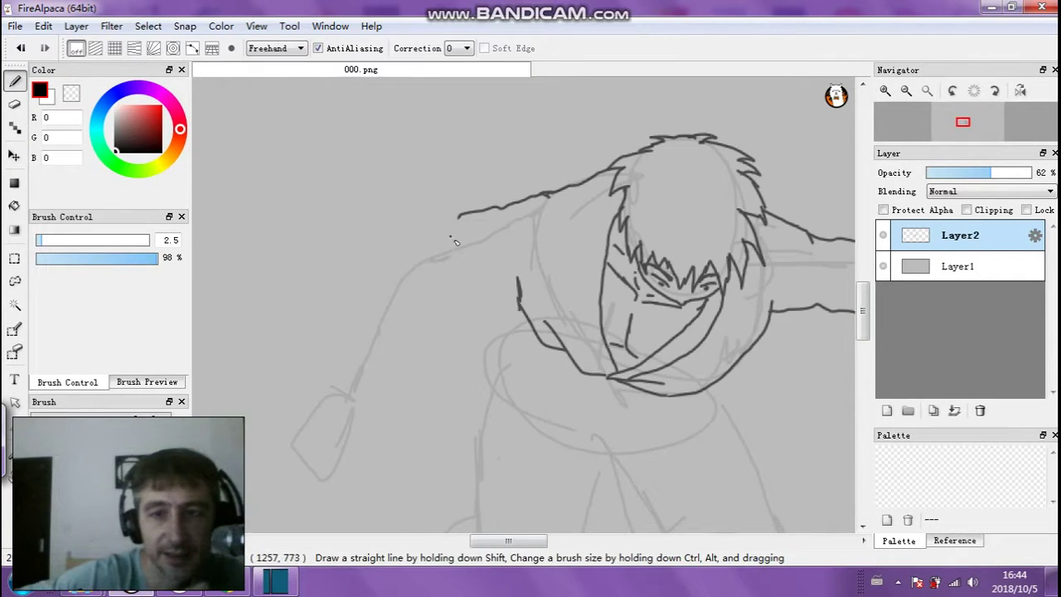
mouse_move(422, 235)
mouse_down()
mouse_move(346, 361)
mouse_move(415, 401)
mouse_move(451, 307)
mouse_up()
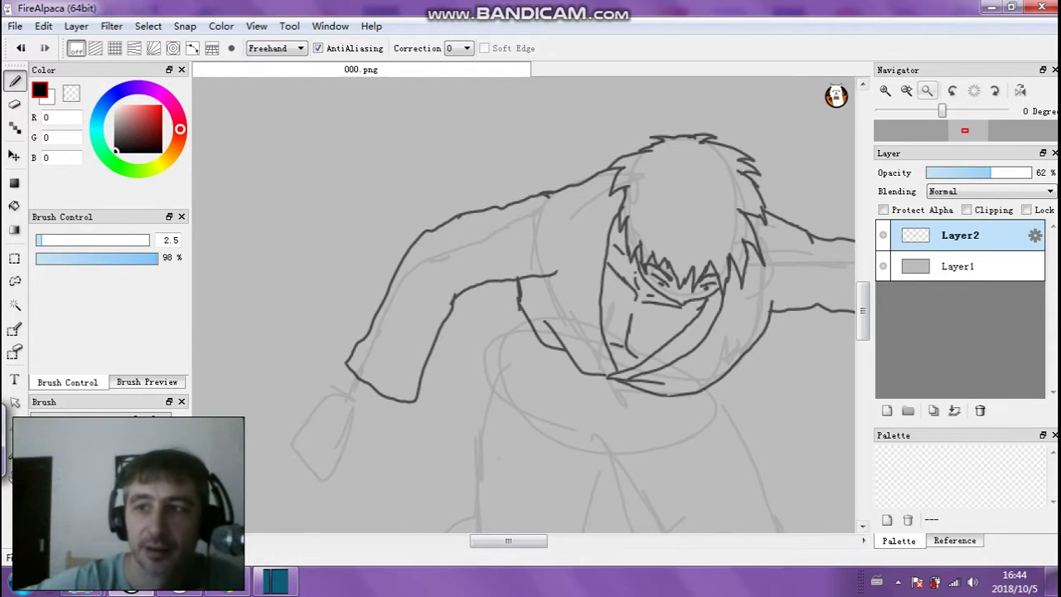
Redraw the bent sleeve's upper edge at the elbow and erase the doubled outer line with a size 20 eraser
click(906, 90)
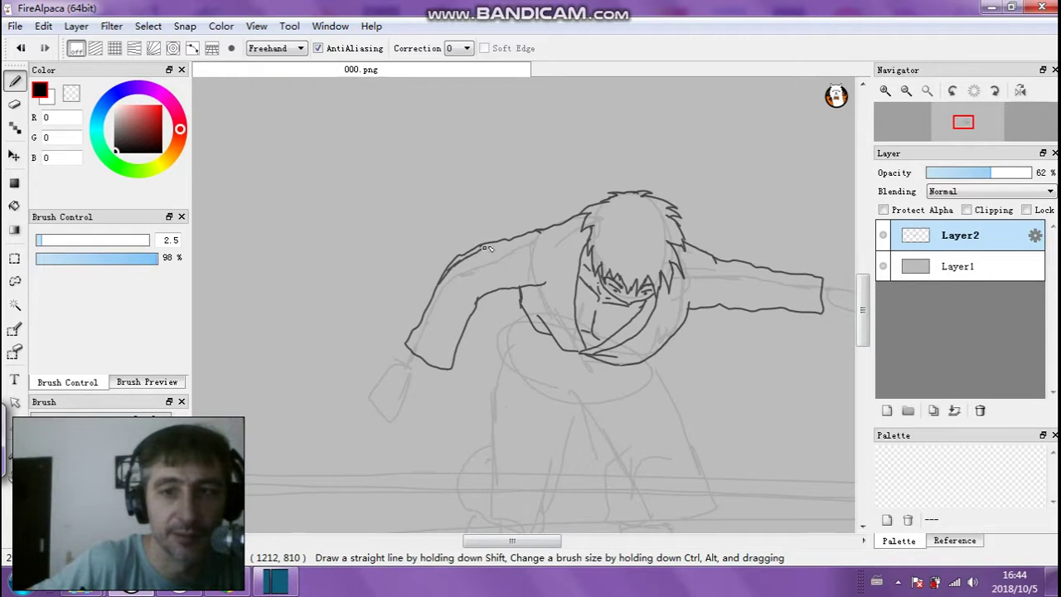
key(e)
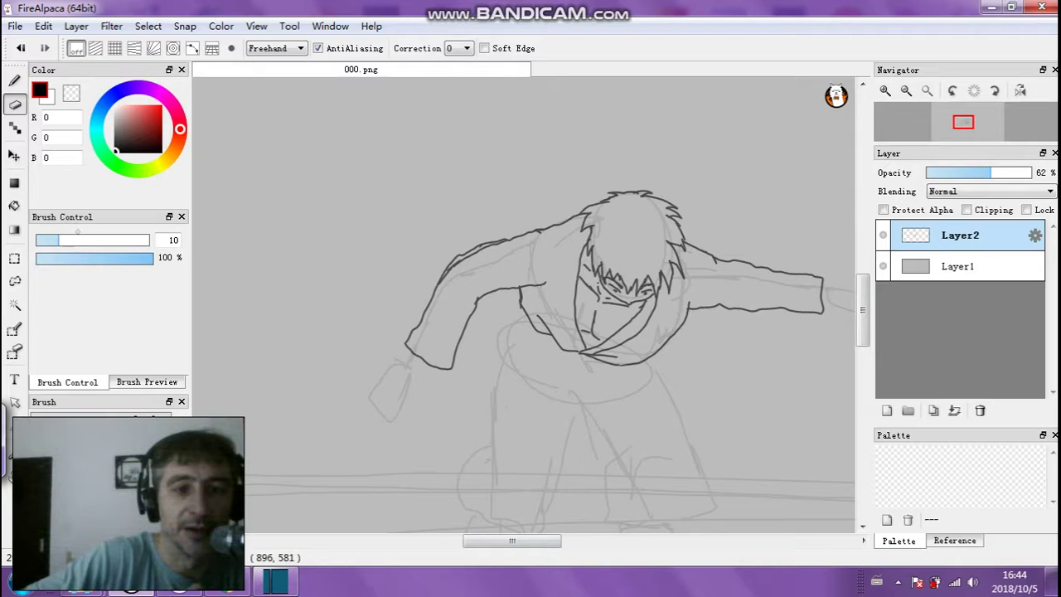
click(83, 240)
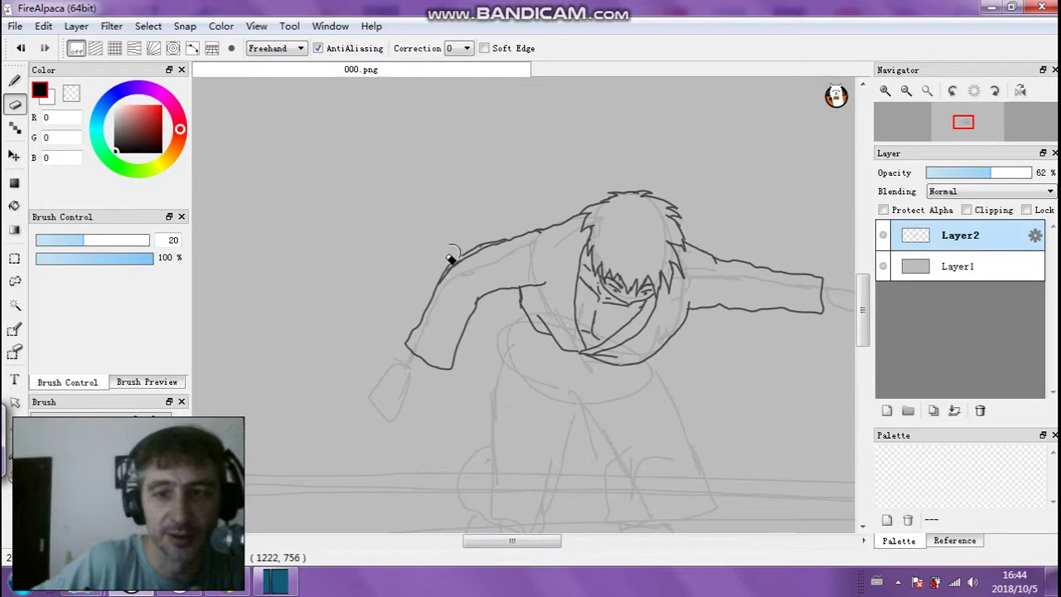
mouse_move(452, 257)
mouse_down()
mouse_move(485, 235)
mouse_move(443, 264)
mouse_up()
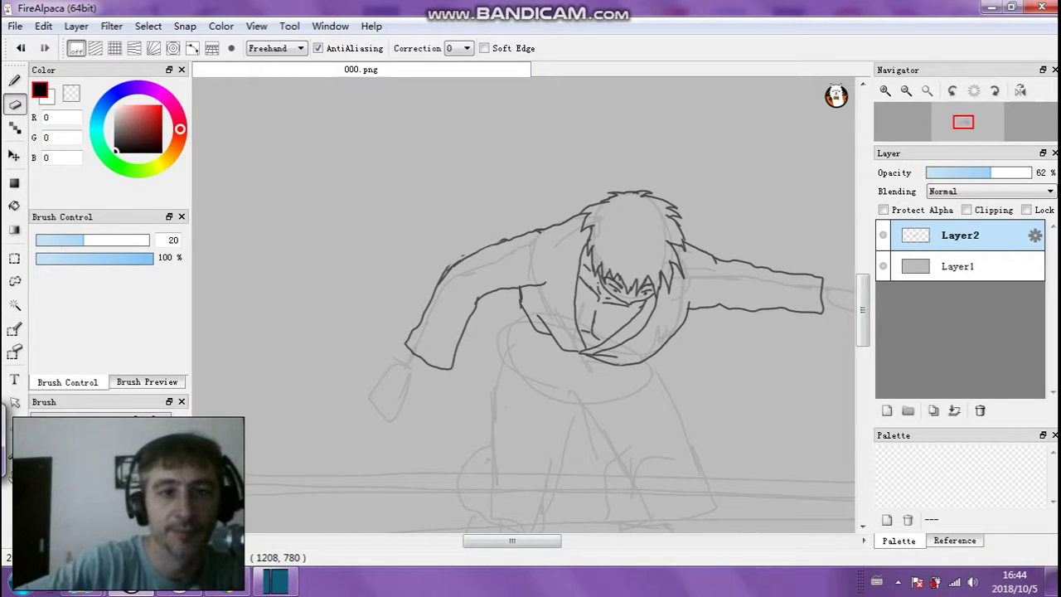
Draw a short fold rising from the bent sleeve's armpit and erase the excess underarm line with a size 11.3 eraser
key(b)
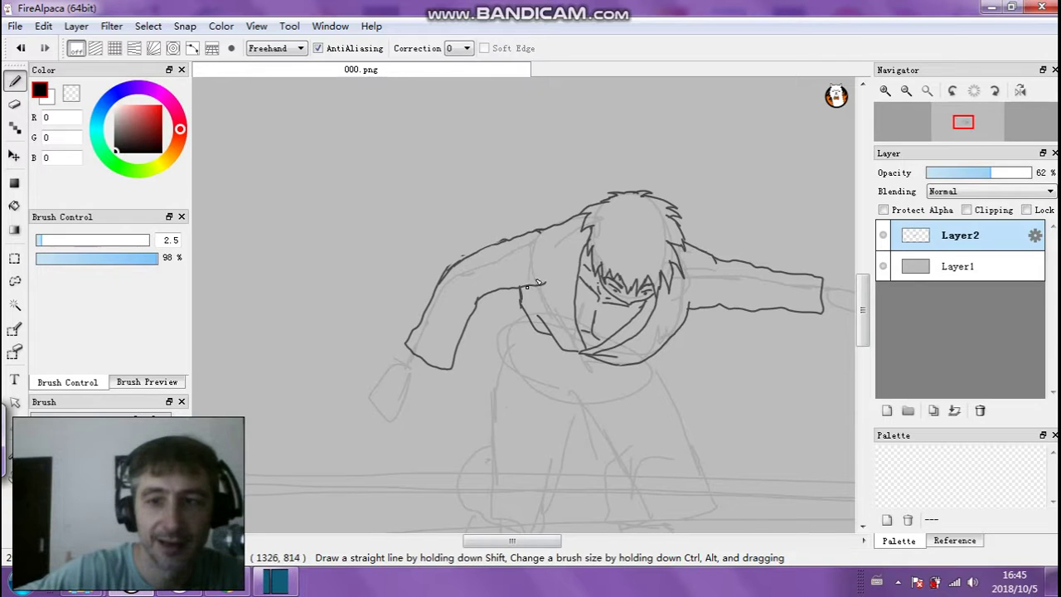
mouse_move(524, 288)
mouse_down()
mouse_move(544, 279)
mouse_move(548, 254)
mouse_up()
key(e)
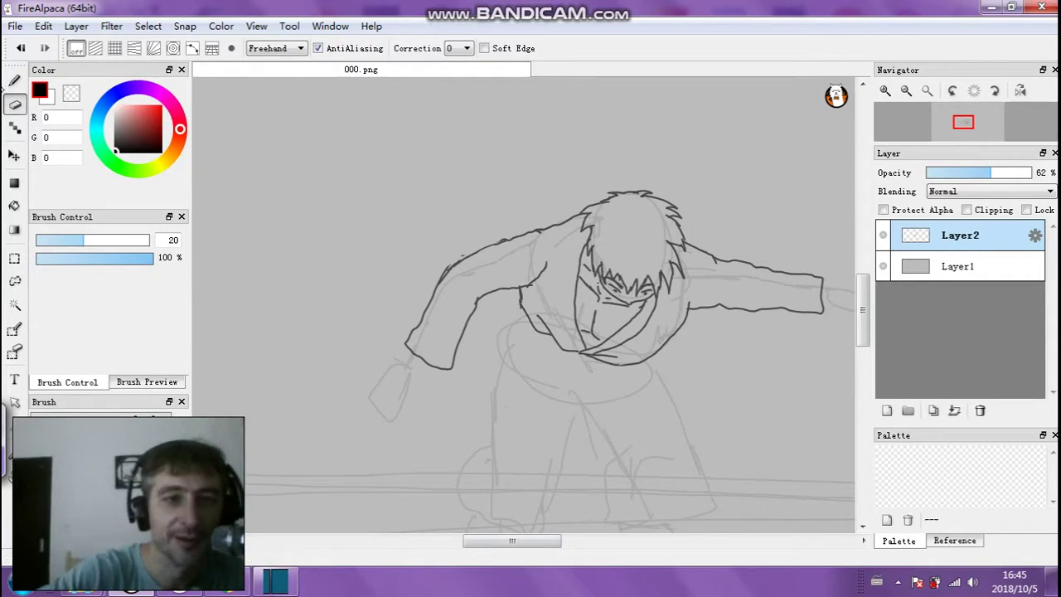
click(60, 239)
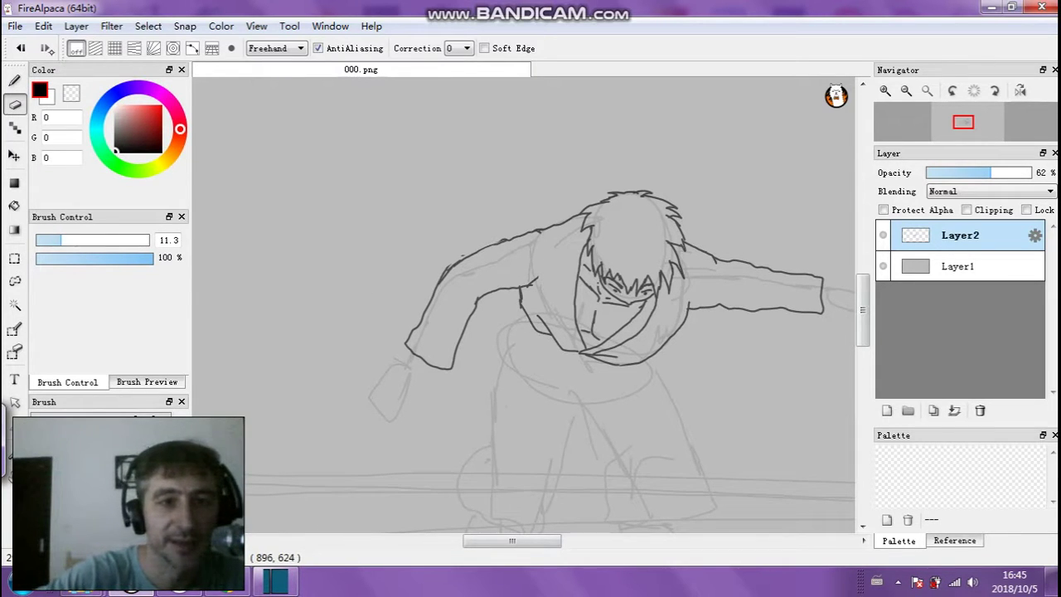
Draw the hand with its thumb and fingers reaching down from the bent sleeve's cuff, using the 2.5 brush
click(14, 80)
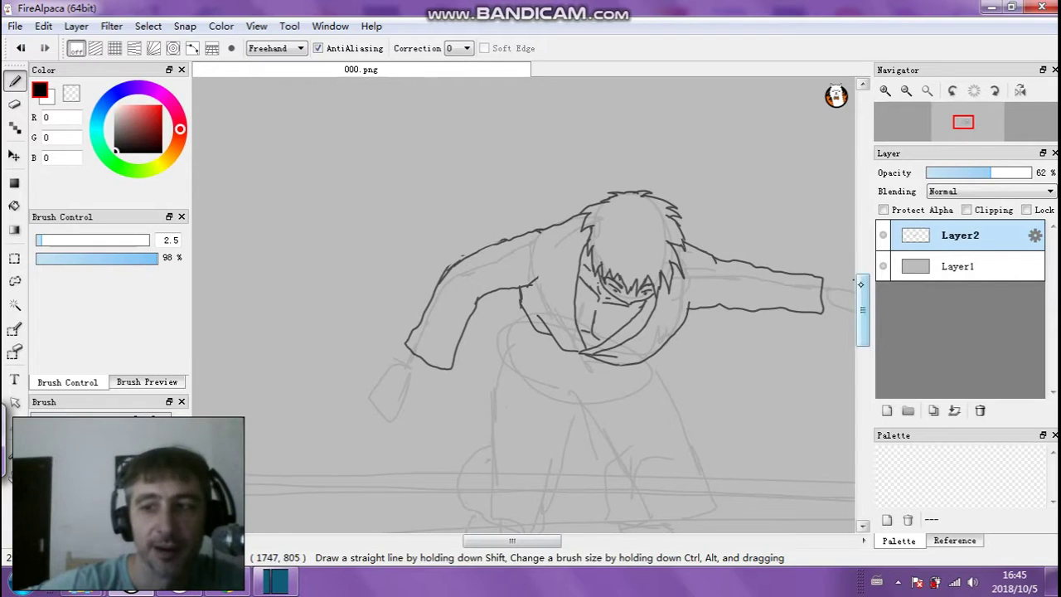
scroll(733, 284, down, 3)
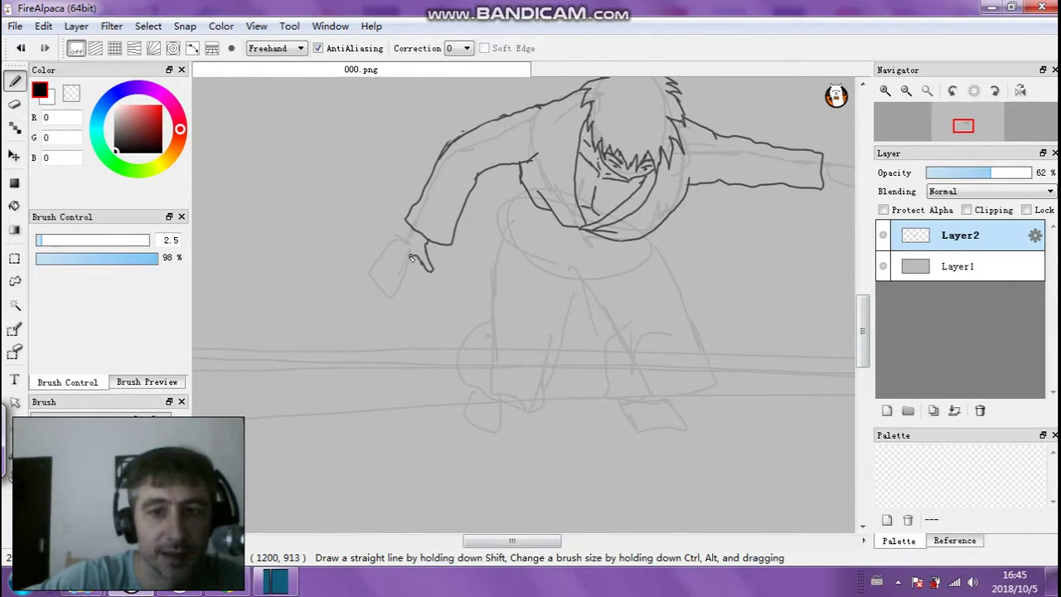
mouse_move(389, 287)
mouse_down()
mouse_move(382, 276)
mouse_move(395, 255)
mouse_up()
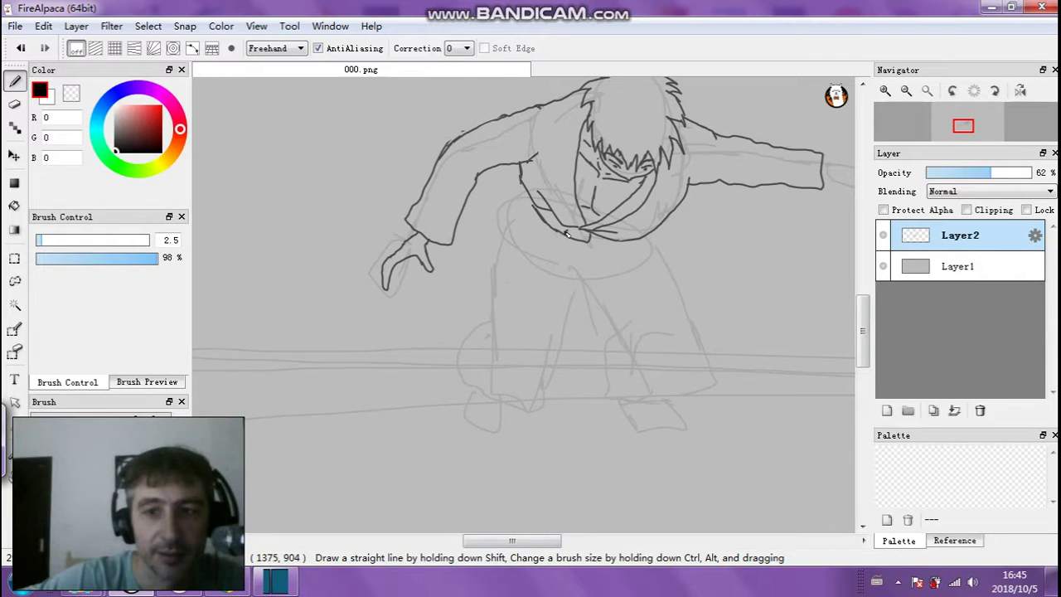
Draw a belt end hanging from the waist knot between the sketched legs
drag(567, 235, 546, 334)
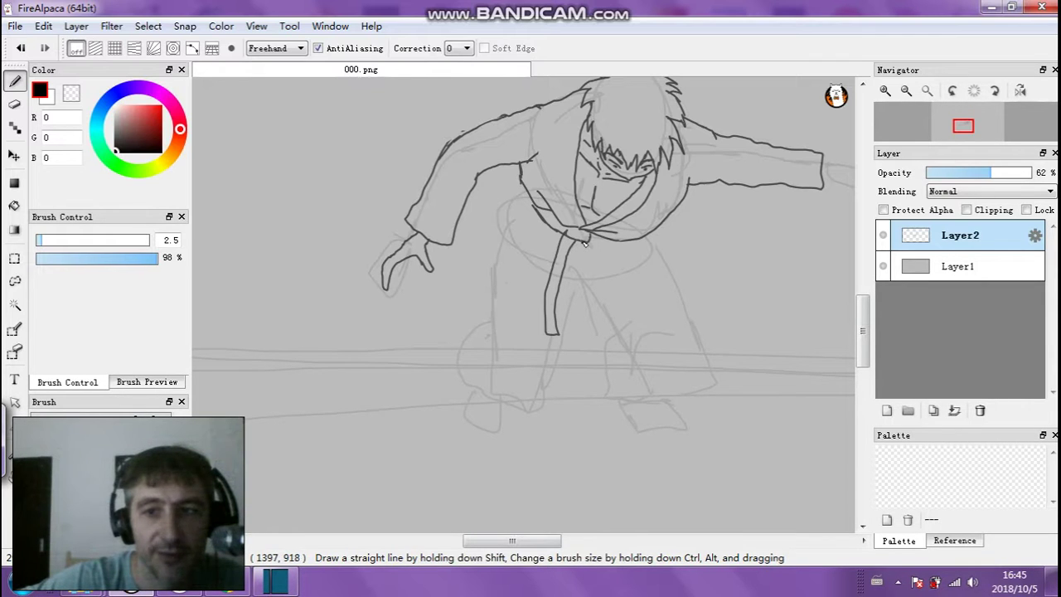
Draw the second hanging belt end, the jacket flap beside the hip, and the jacket's lower hem flaring around the hips
drag(582, 240, 599, 333)
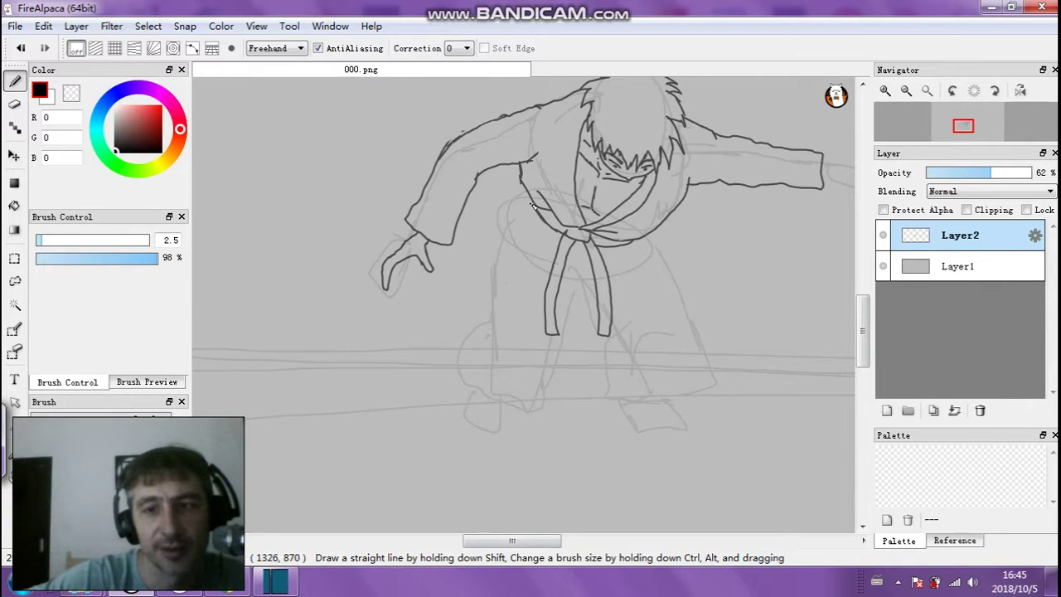
mouse_move(533, 207)
mouse_down()
mouse_move(498, 224)
mouse_move(522, 212)
mouse_move(501, 242)
mouse_up()
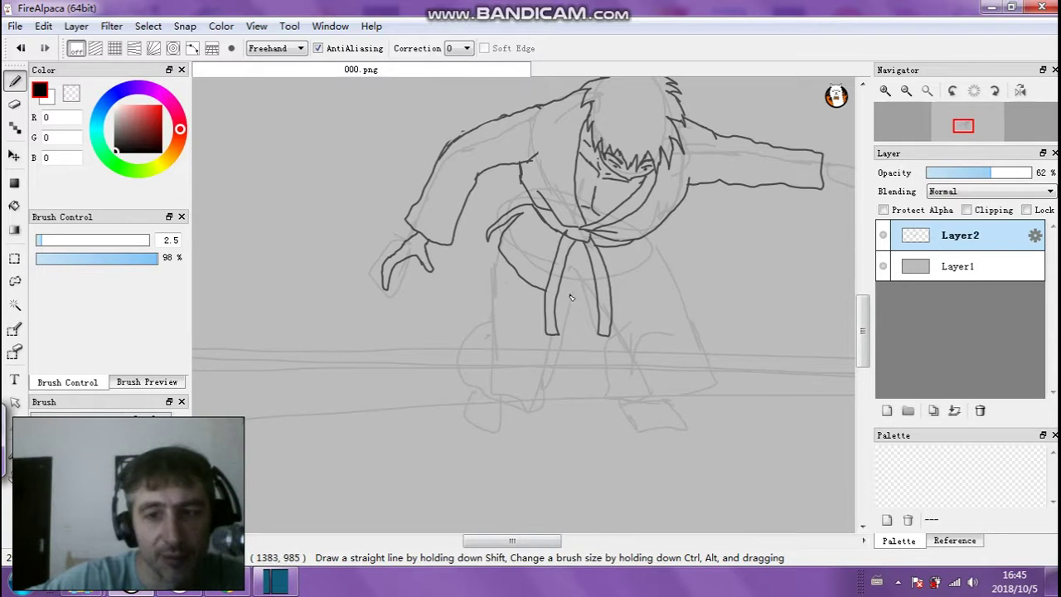
drag(547, 292, 578, 303)
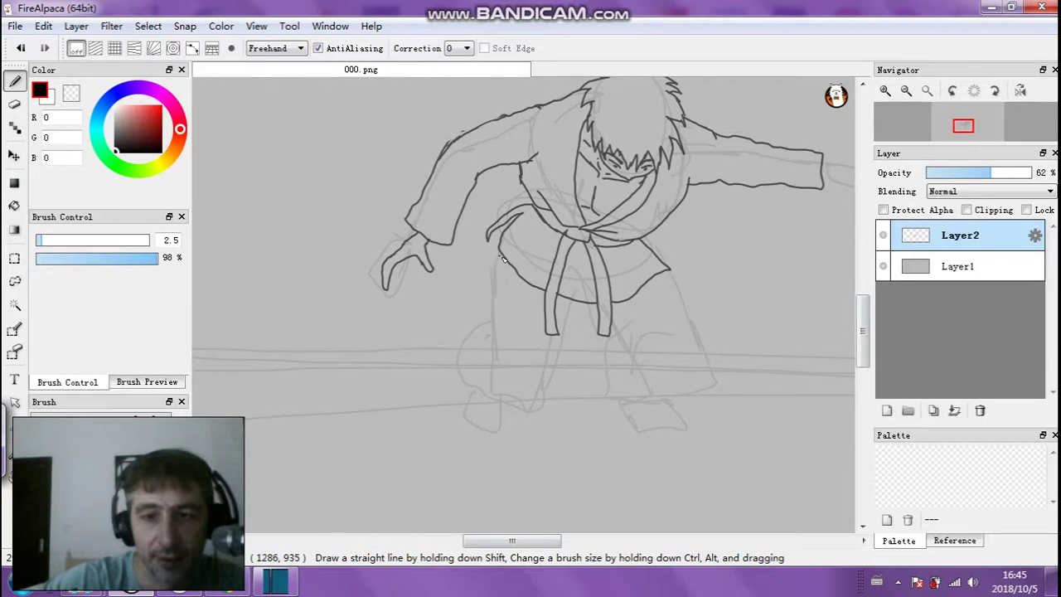
Draw both trouser legs below the jacket hem, rounding the outer leg's baggy cuff above its foot
mouse_move(501, 254)
mouse_down()
mouse_move(494, 300)
mouse_move(500, 362)
mouse_up()
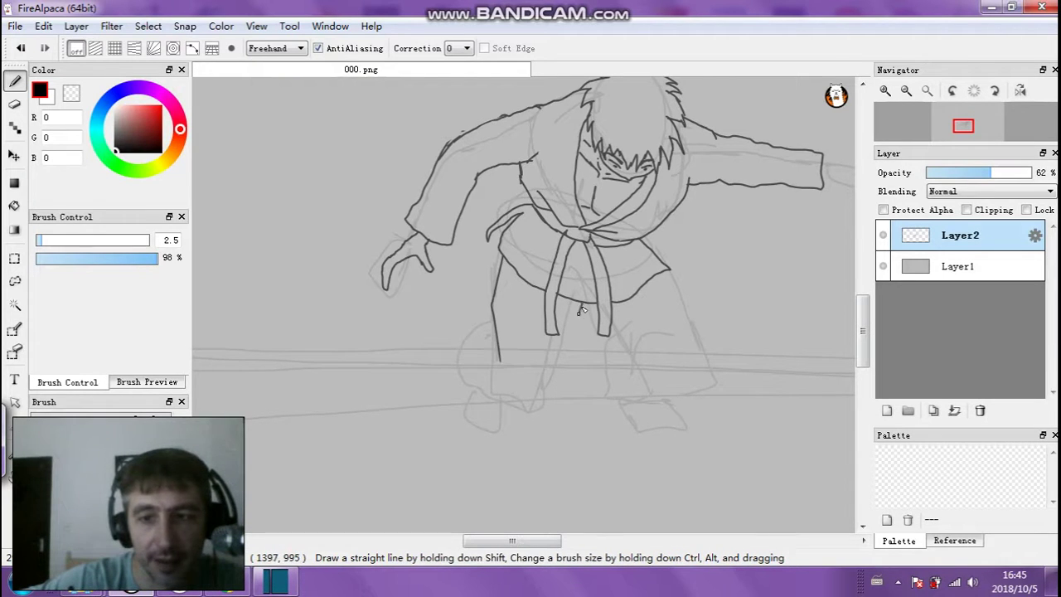
mouse_move(580, 304)
mouse_down()
mouse_move(553, 392)
mouse_move(534, 404)
mouse_up()
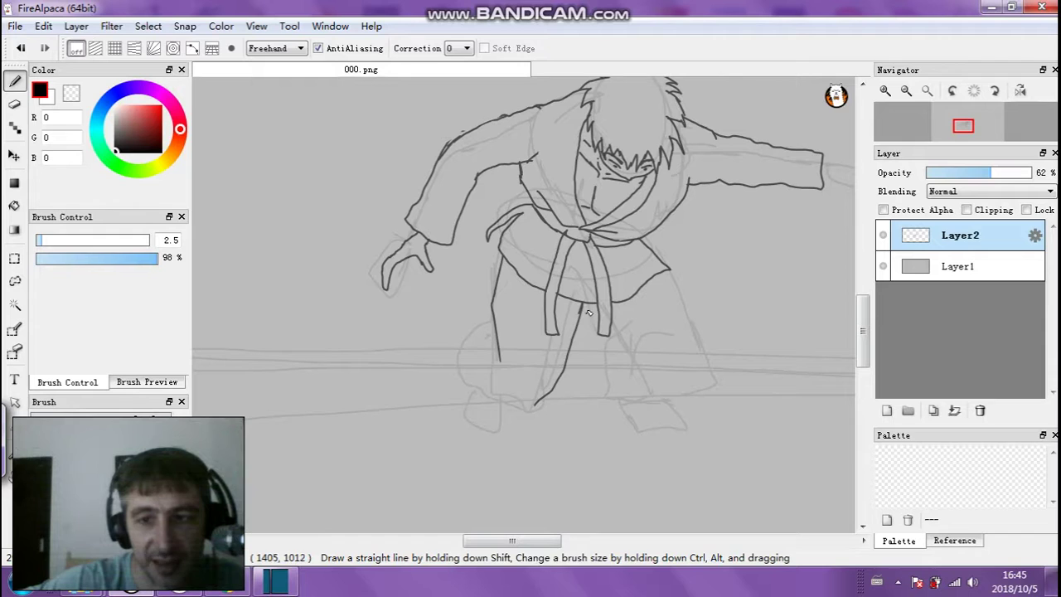
drag(587, 304, 601, 321)
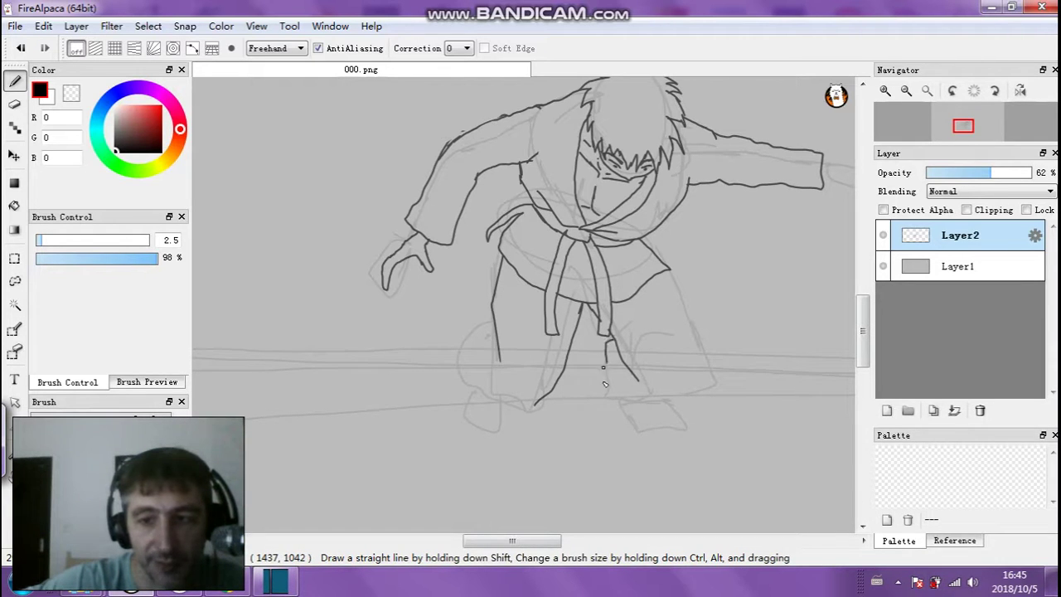
mouse_move(603, 367)
mouse_down()
mouse_move(616, 401)
mouse_move(641, 404)
mouse_move(670, 279)
mouse_move(705, 373)
mouse_move(695, 391)
mouse_move(650, 405)
mouse_move(697, 395)
mouse_up()
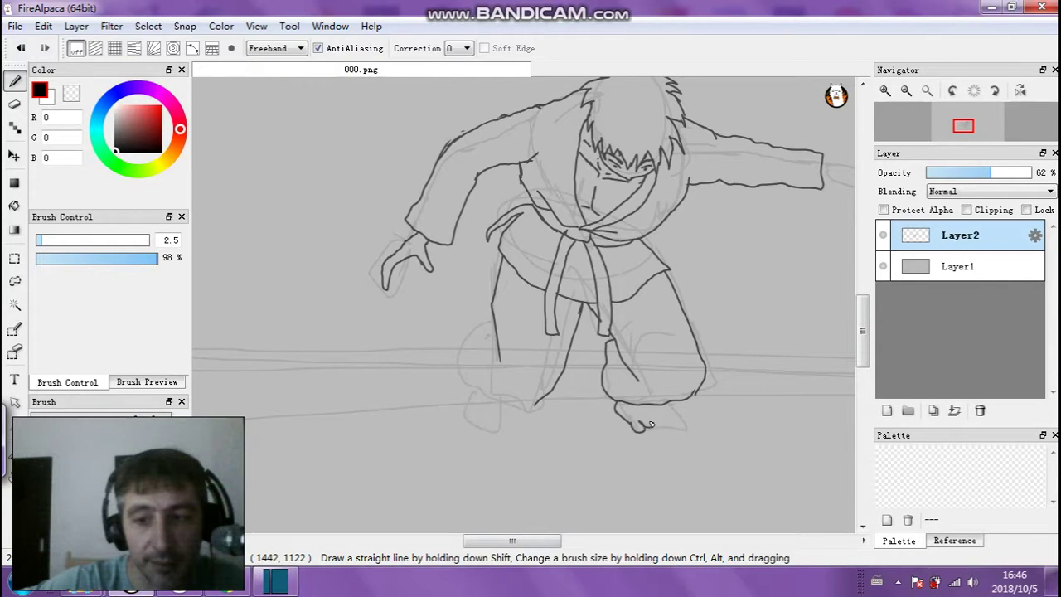
Redraw the foot under the finished cuff as a plain shape without toes, and draw the other leg's bulging cuff and foot
key(ctrl+z)
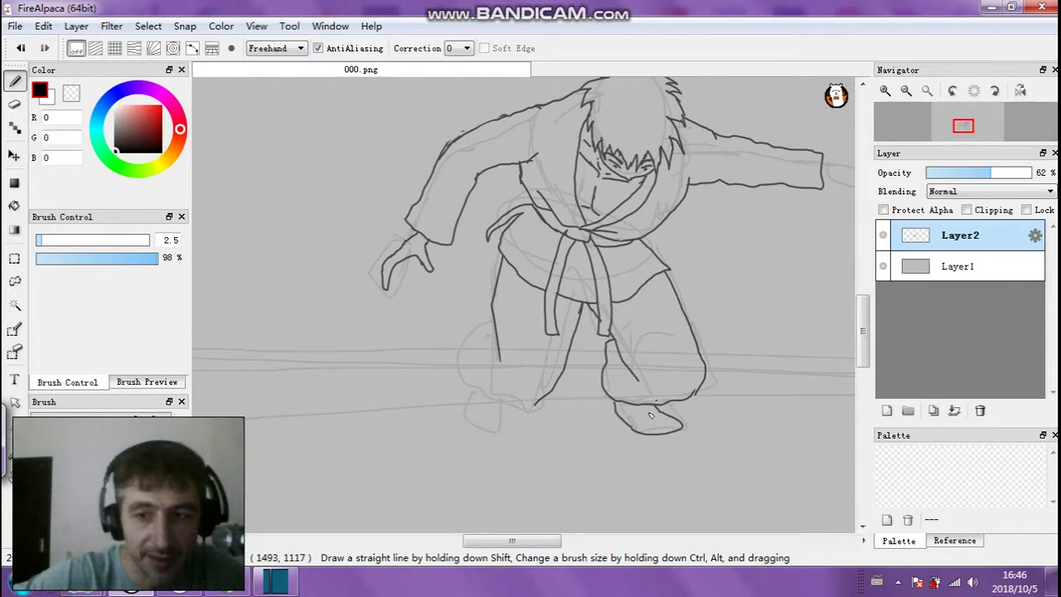
drag(617, 412, 633, 426)
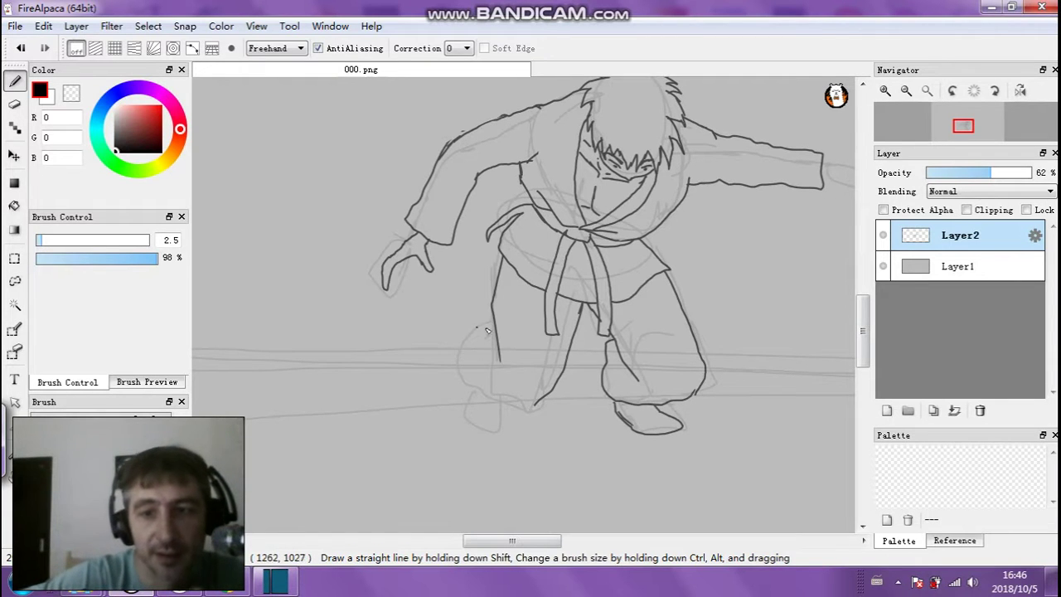
mouse_move(474, 347)
mouse_down()
mouse_move(464, 374)
mouse_move(496, 358)
mouse_up()
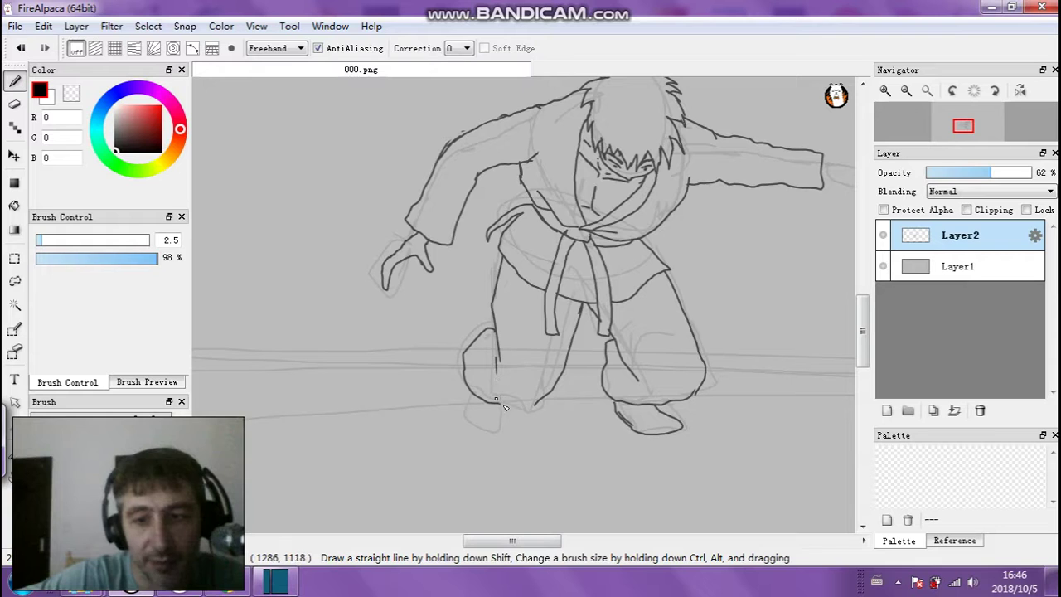
drag(473, 392, 464, 416)
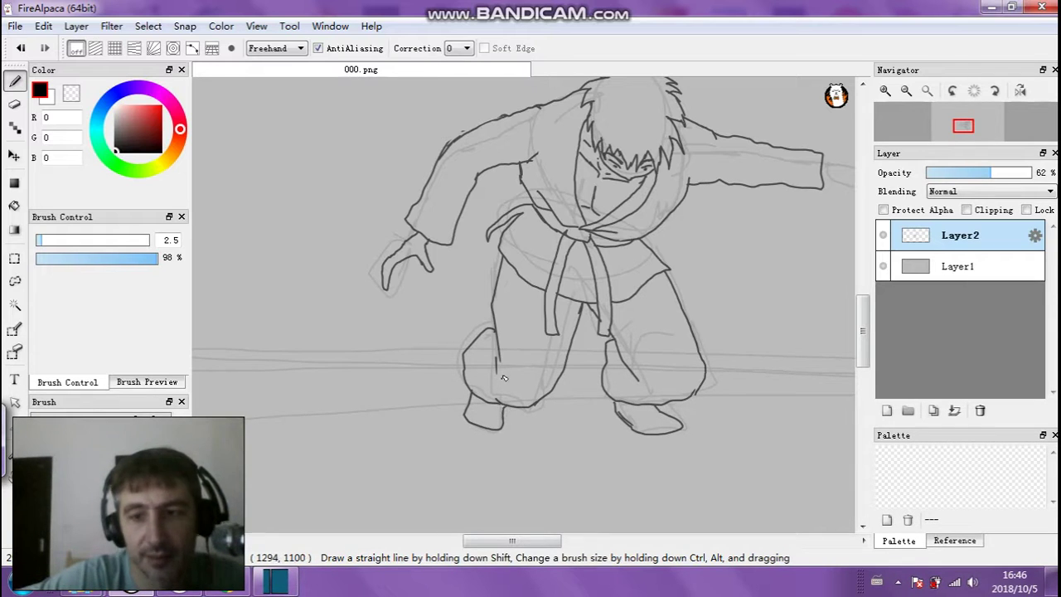
Lasso the bent arm's forearm and hand, transform them about 17 px toward the body and 10 px up, and deselect
drag(511, 540, 528, 540)
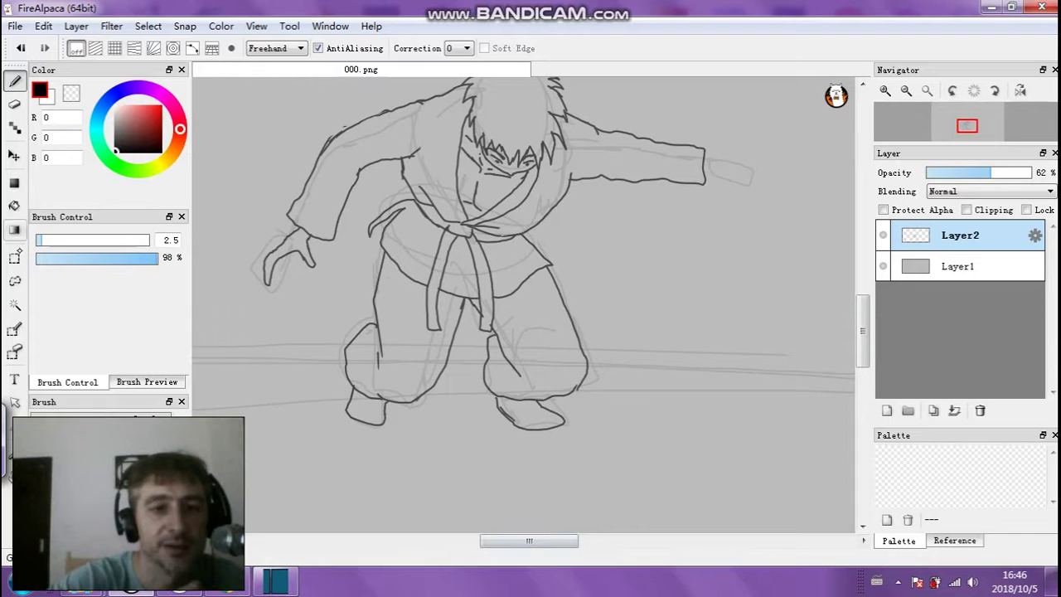
click(14, 280)
mouse_move(342, 122)
mouse_down()
mouse_move(370, 186)
mouse_move(359, 217)
mouse_move(309, 291)
mouse_move(251, 304)
mouse_move(247, 182)
mouse_move(336, 116)
mouse_up()
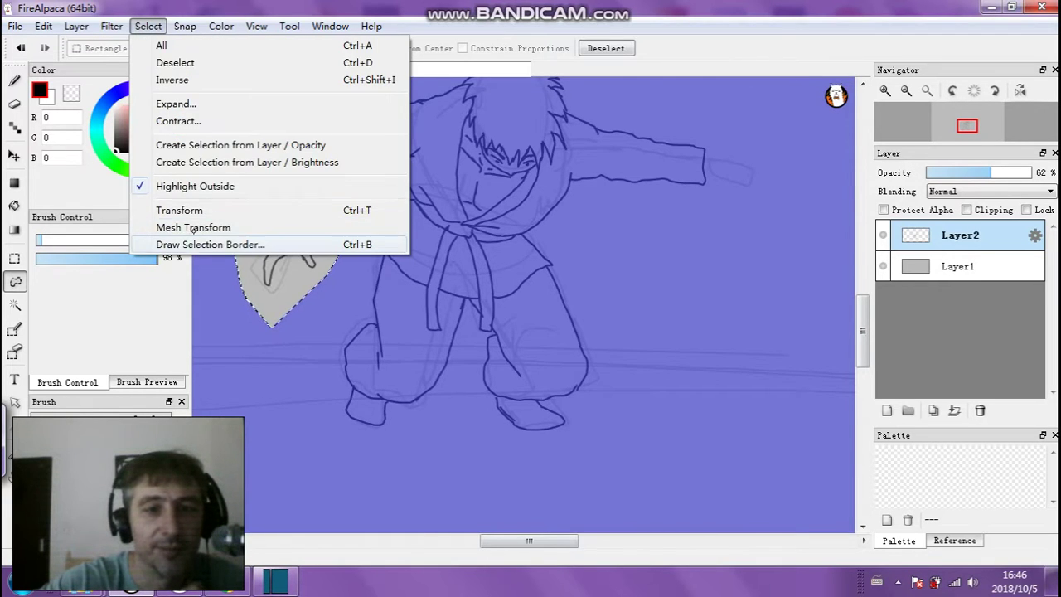
click(196, 212)
drag(319, 195, 326, 194)
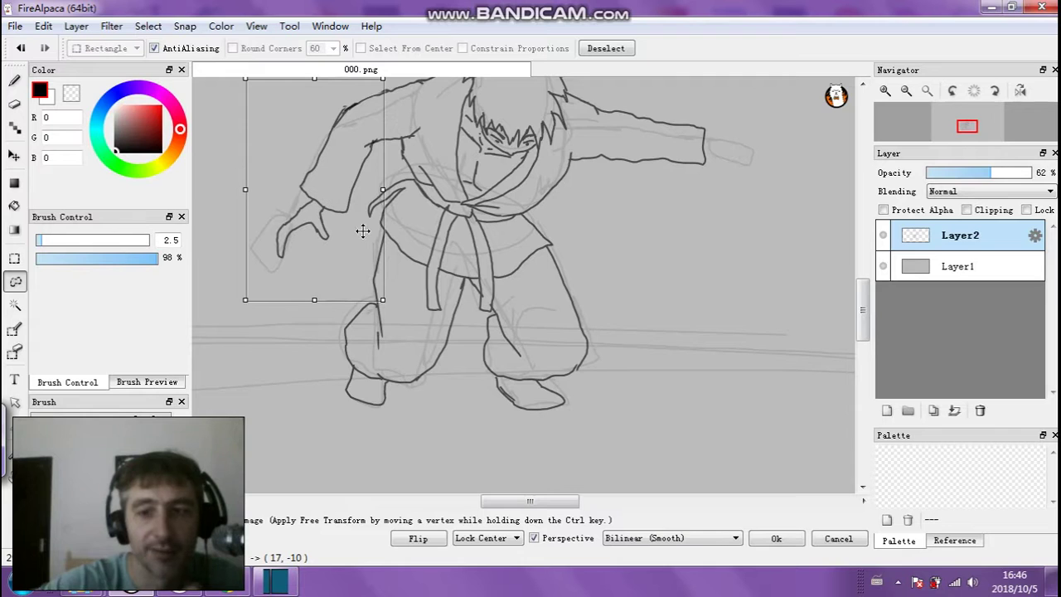
click(775, 538)
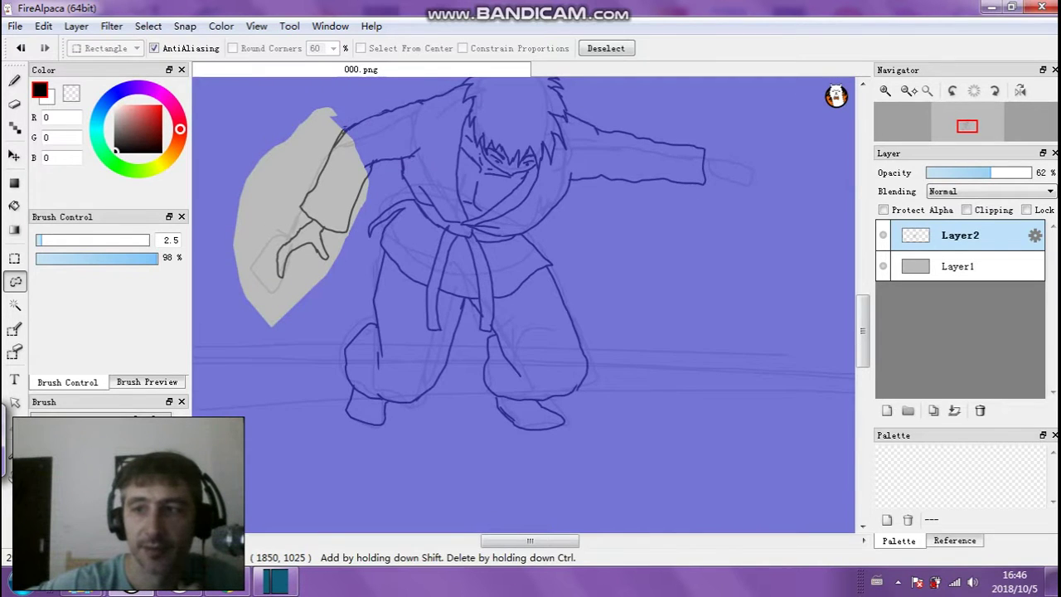
drag(859, 323, 859, 308)
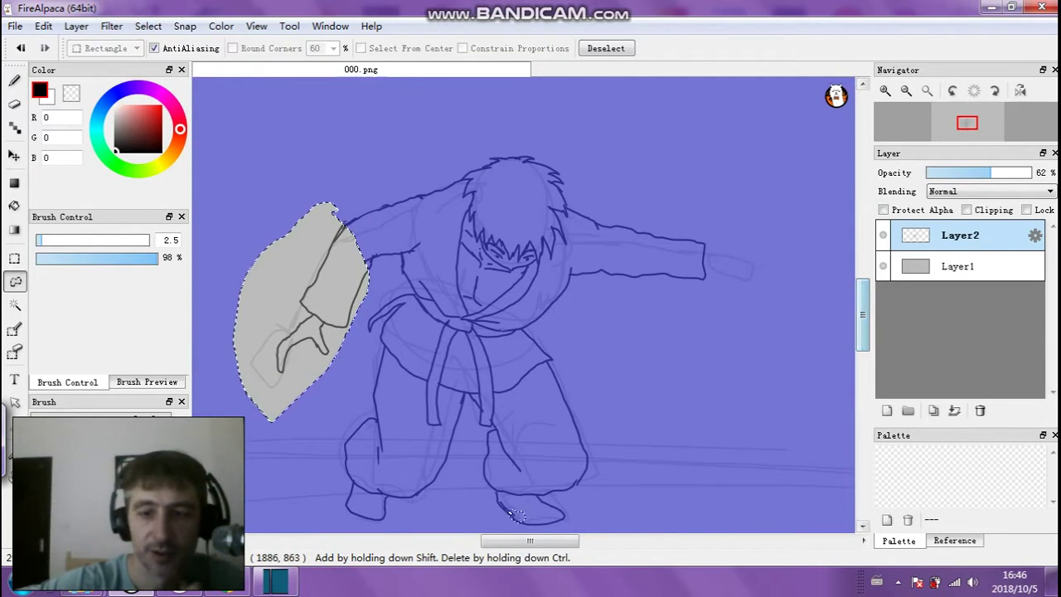
mouse_move(526, 541)
mouse_down()
mouse_move(562, 540)
mouse_move(539, 540)
mouse_up()
click(148, 26)
click(154, 60)
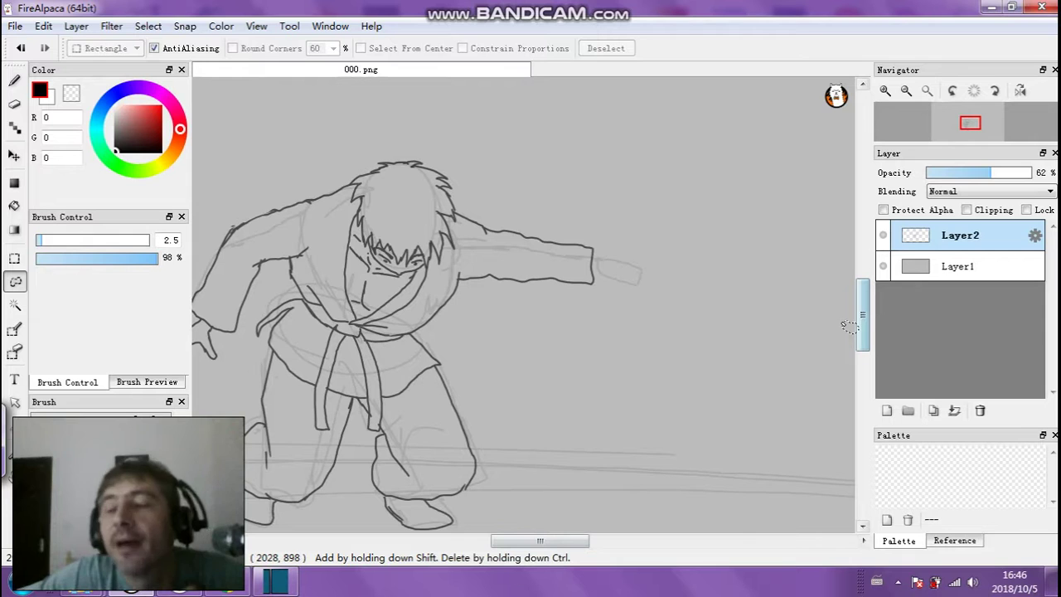
Draw the open hand with thumb and spread fingers at the end of the outstretched sleeve, using the 2.5 brush
drag(864, 335, 863, 328)
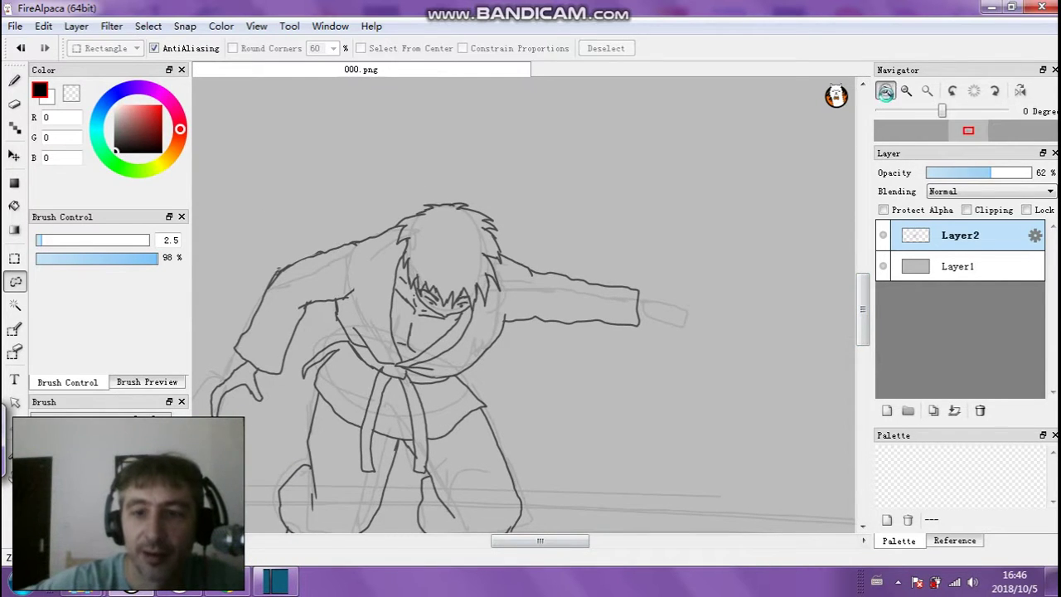
click(885, 90)
click(885, 90)
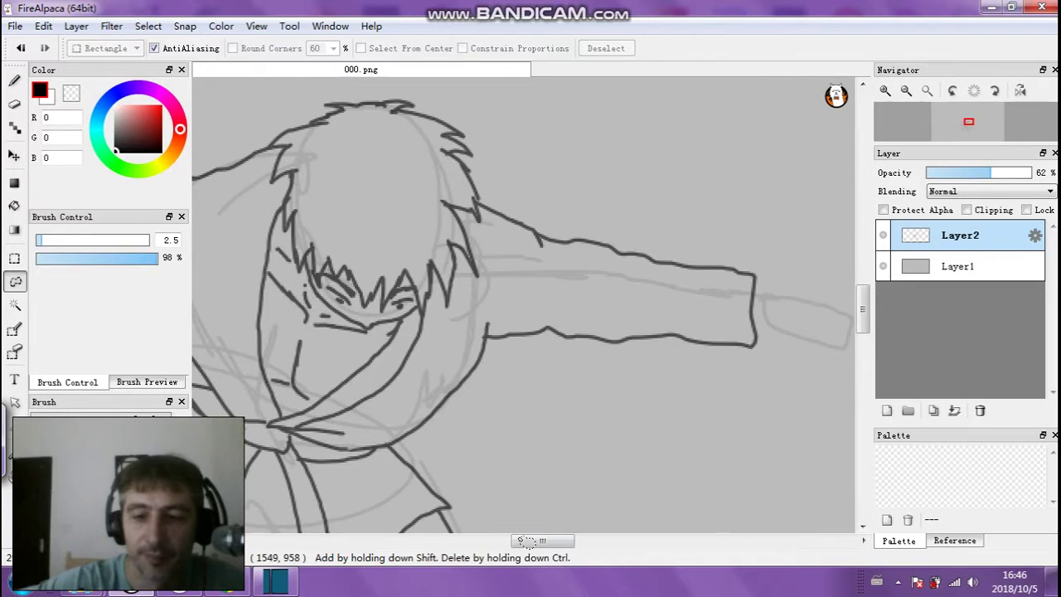
drag(523, 541, 548, 540)
key(b)
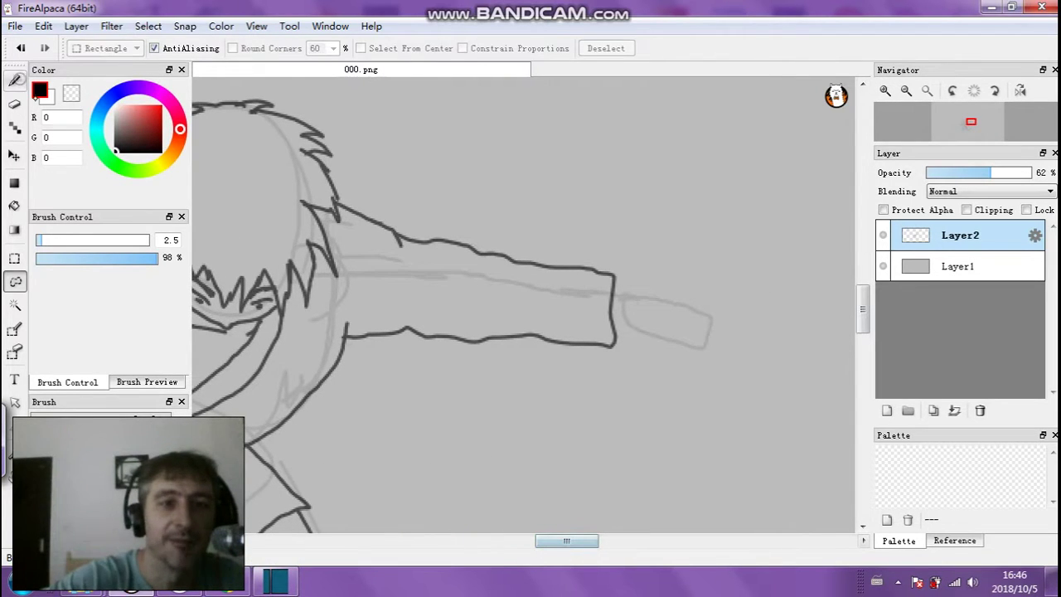
drag(613, 324, 635, 338)
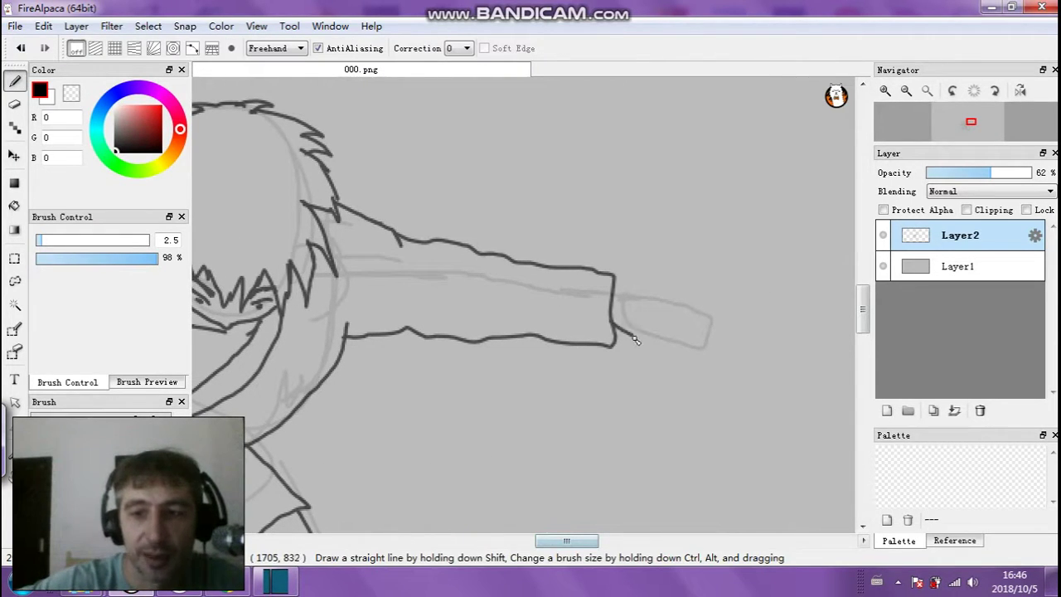
mouse_move(640, 377)
mouse_down()
mouse_move(694, 353)
mouse_move(742, 378)
mouse_move(700, 341)
mouse_move(756, 356)
mouse_move(751, 342)
mouse_move(710, 327)
mouse_move(749, 327)
mouse_up()
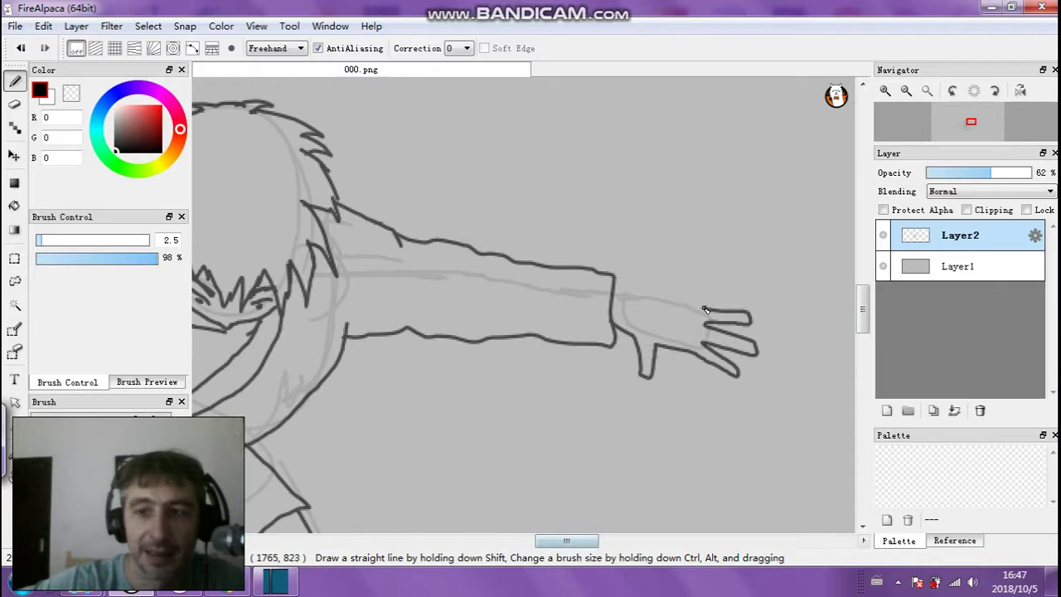
mouse_move(701, 308)
mouse_down()
mouse_move(740, 295)
mouse_move(706, 296)
mouse_up()
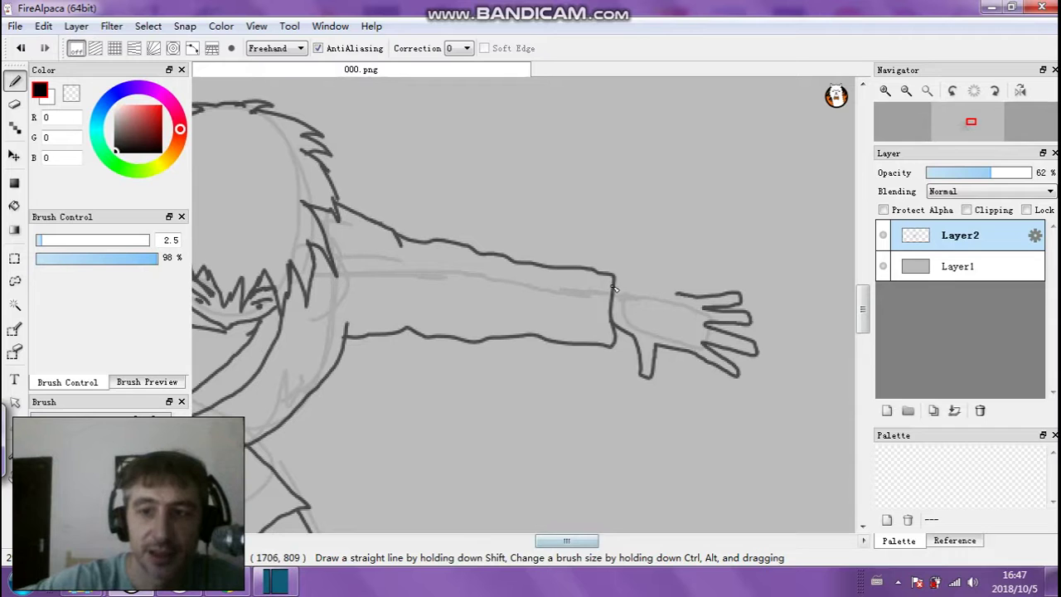
drag(613, 286, 626, 291)
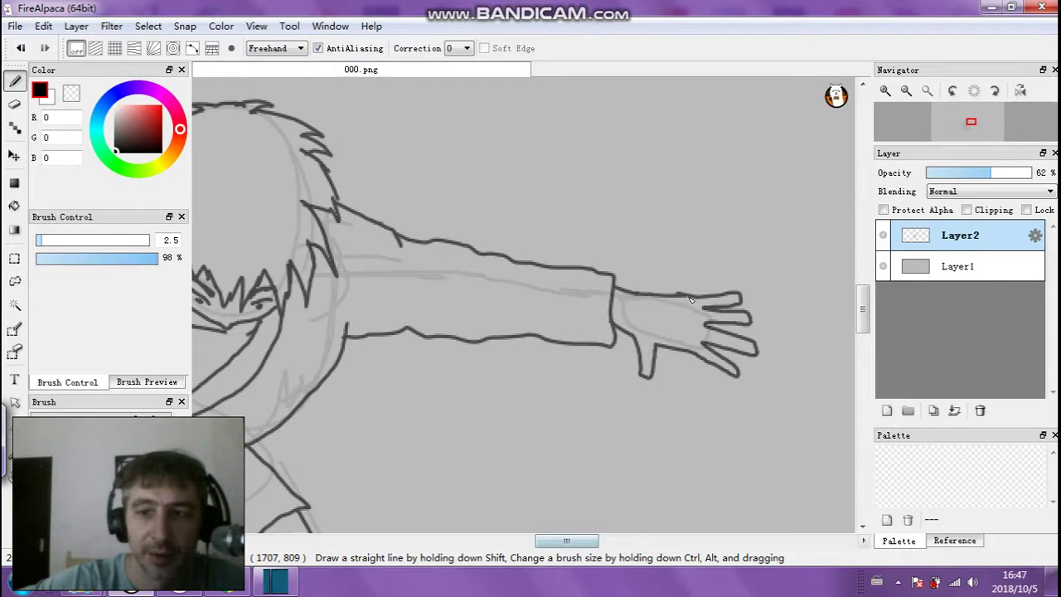
Set Layer2's opacity to 100 %
click(905, 90)
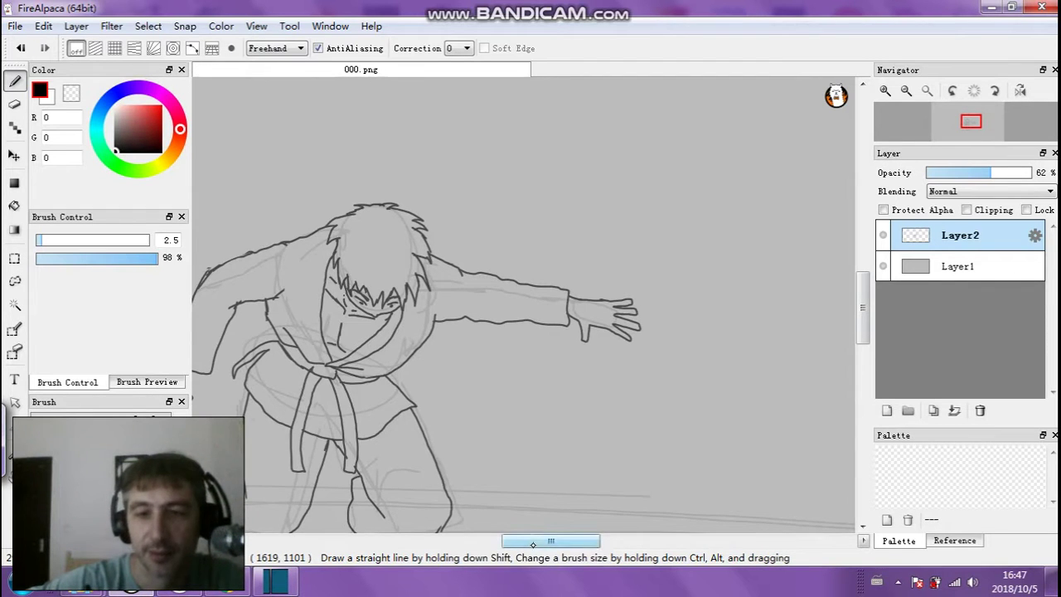
drag(535, 542, 509, 543)
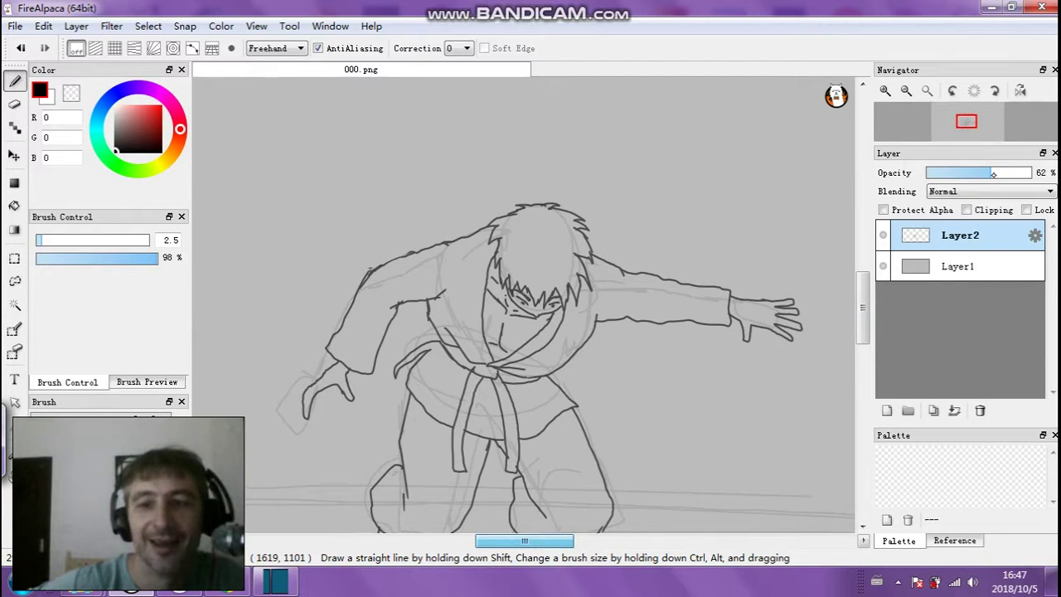
drag(981, 171, 1031, 172)
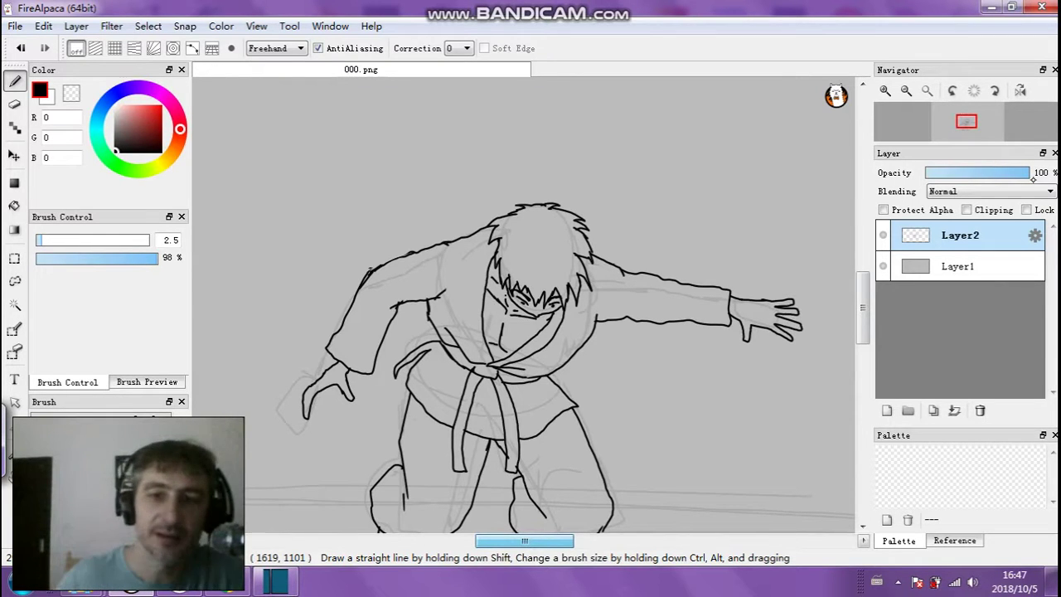
scroll(515, 223, down, 2)
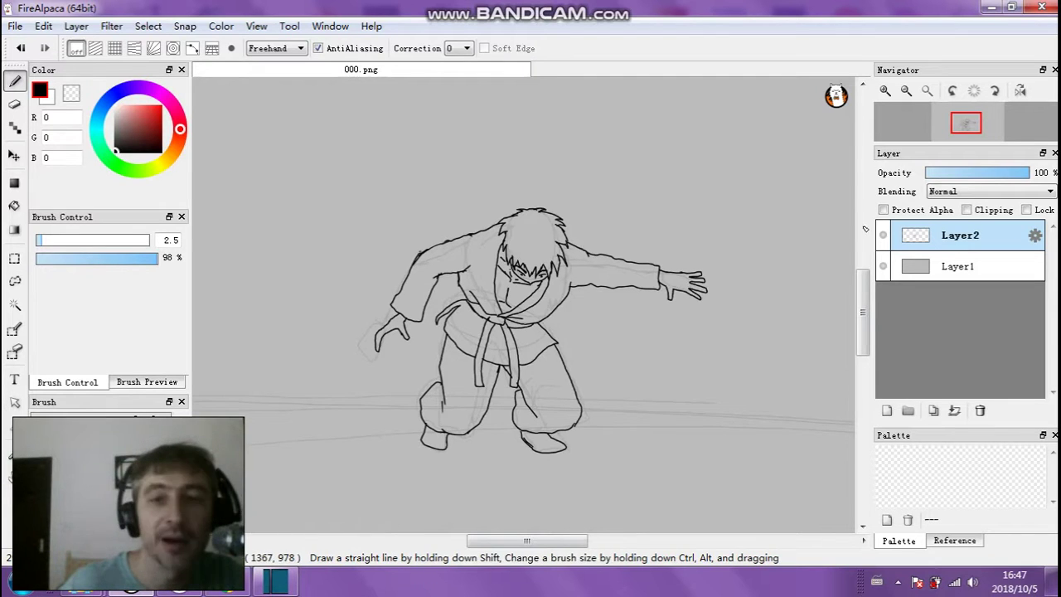
drag(864, 352, 864, 368)
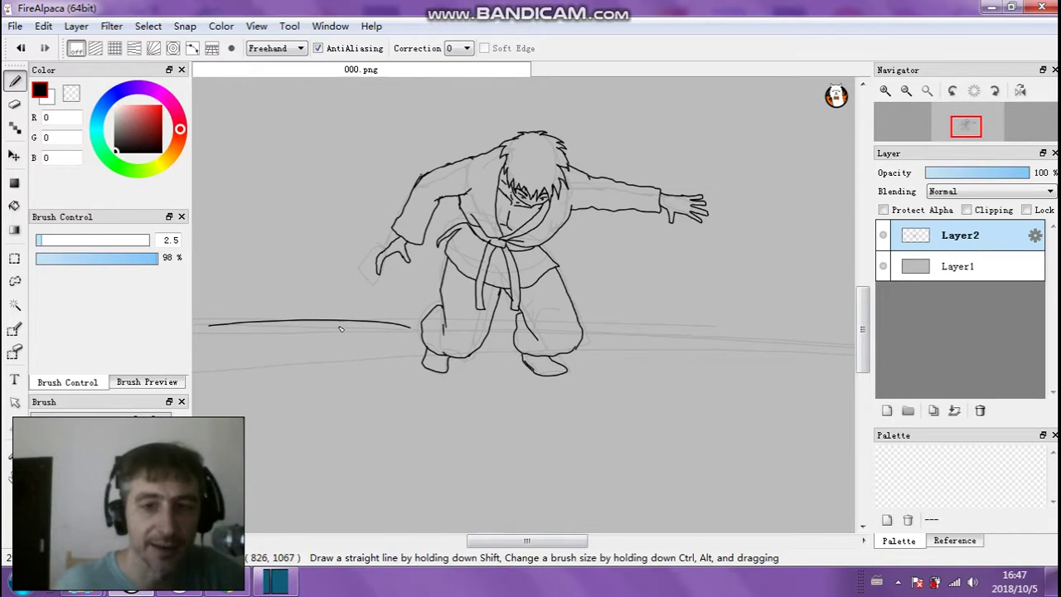
key(ctrl+z)
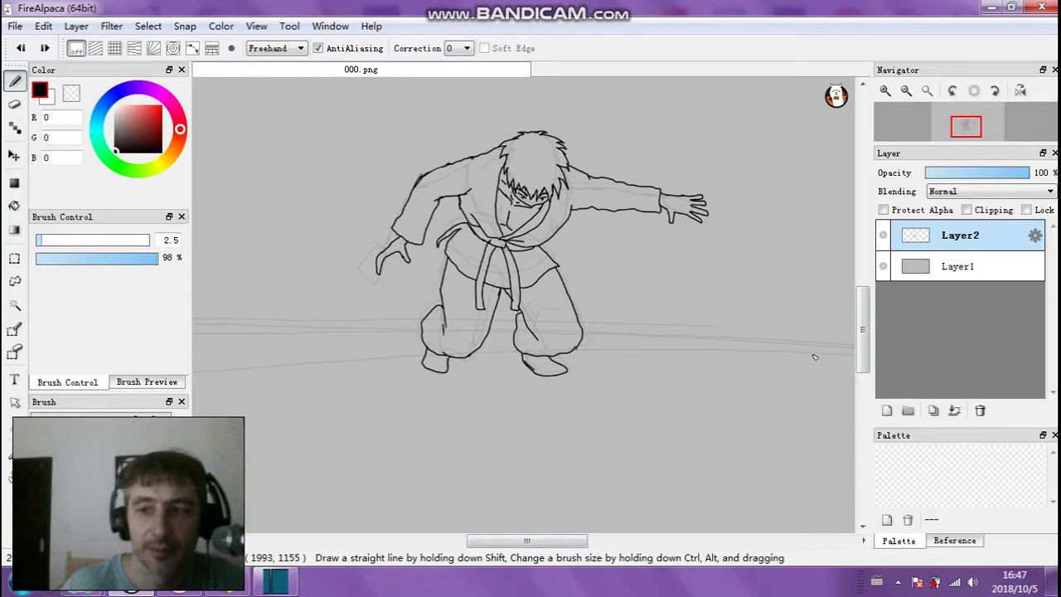
Apply Levels to Layer1, raising the black output level almost to white to blank out the faded sketch
drag(862, 330, 868, 312)
click(947, 268)
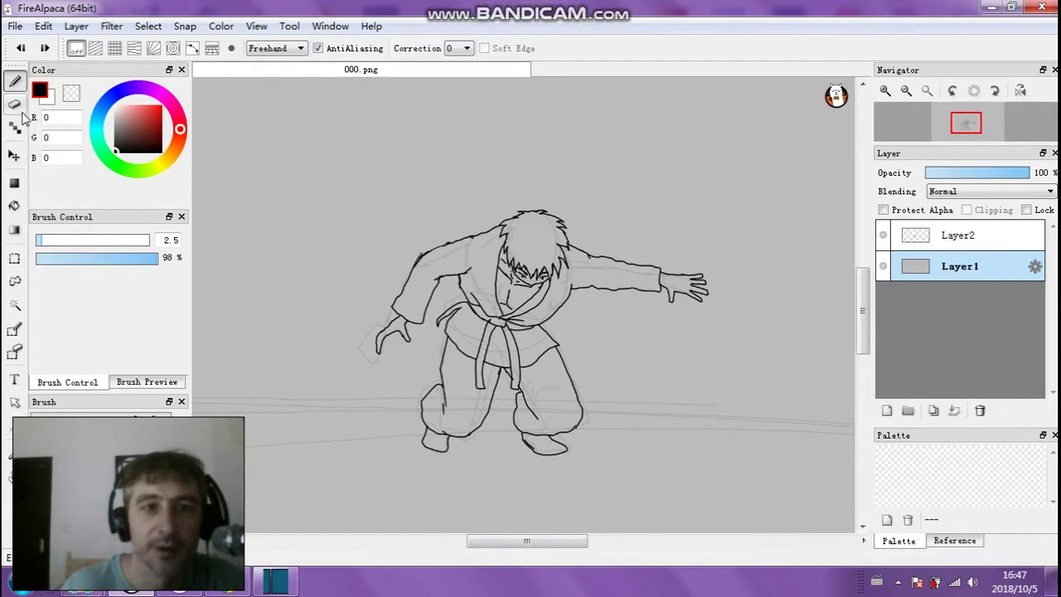
click(111, 26)
key(Escape)
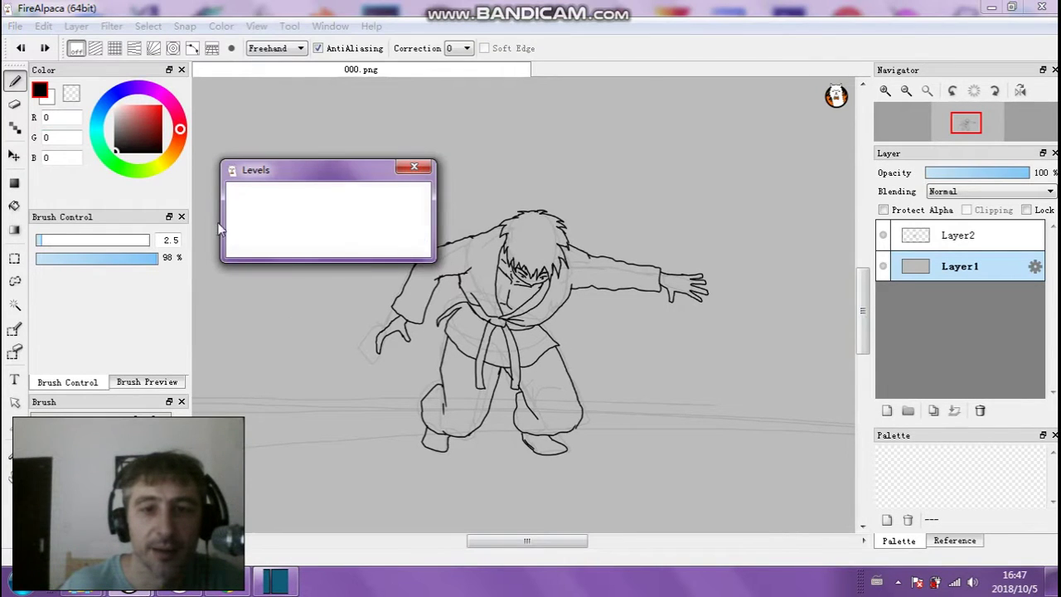
mouse_move(366, 211)
mouse_down()
mouse_move(448, 211)
mouse_move(410, 210)
mouse_up()
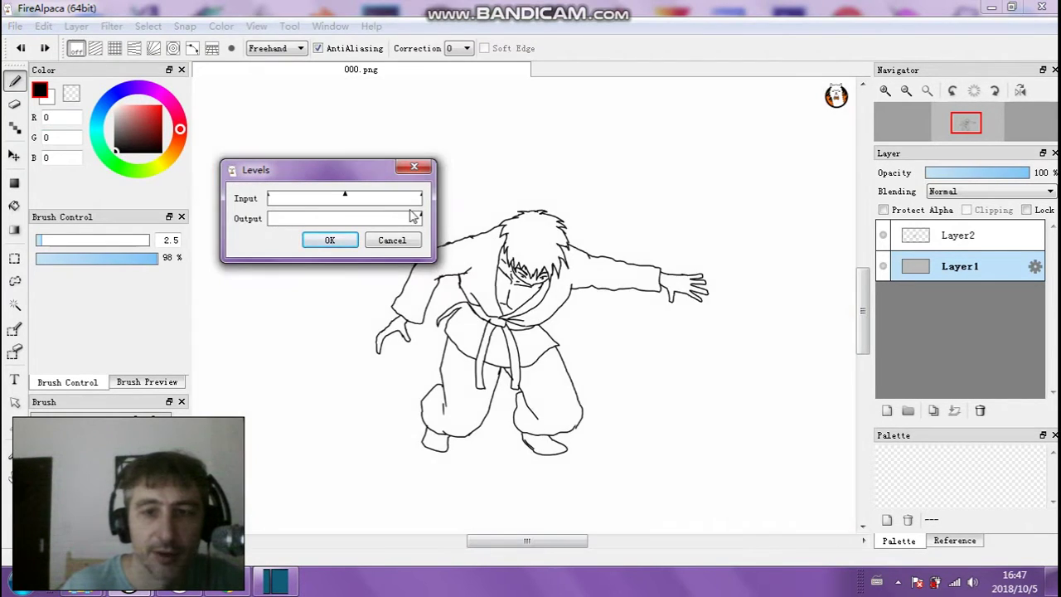
click(346, 240)
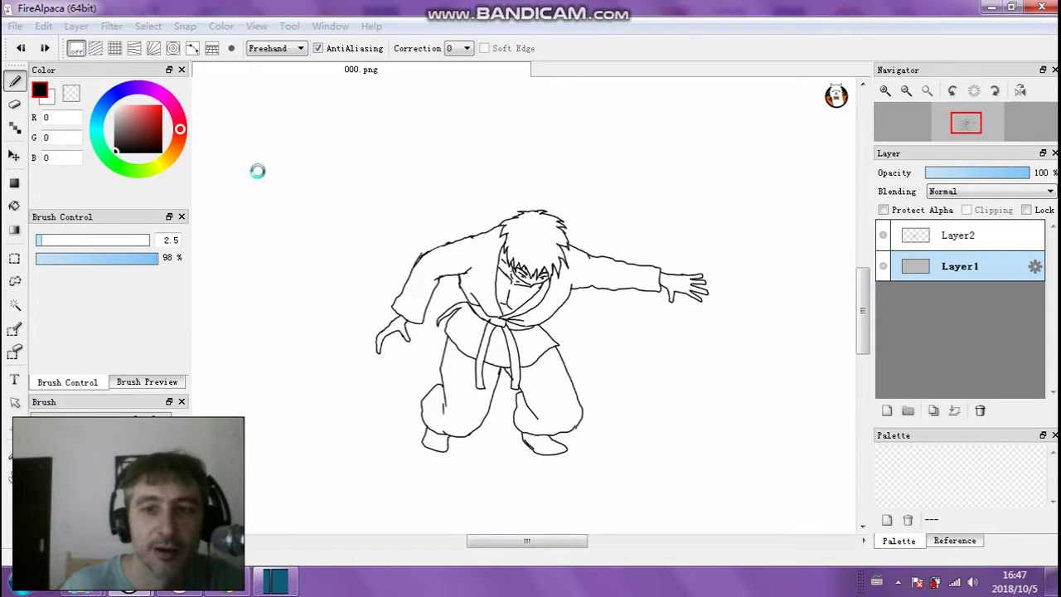
Turn Layer1 light grey with Levels by lowering the output white level, and merge Layer2 down into it
click(111, 26)
click(130, 44)
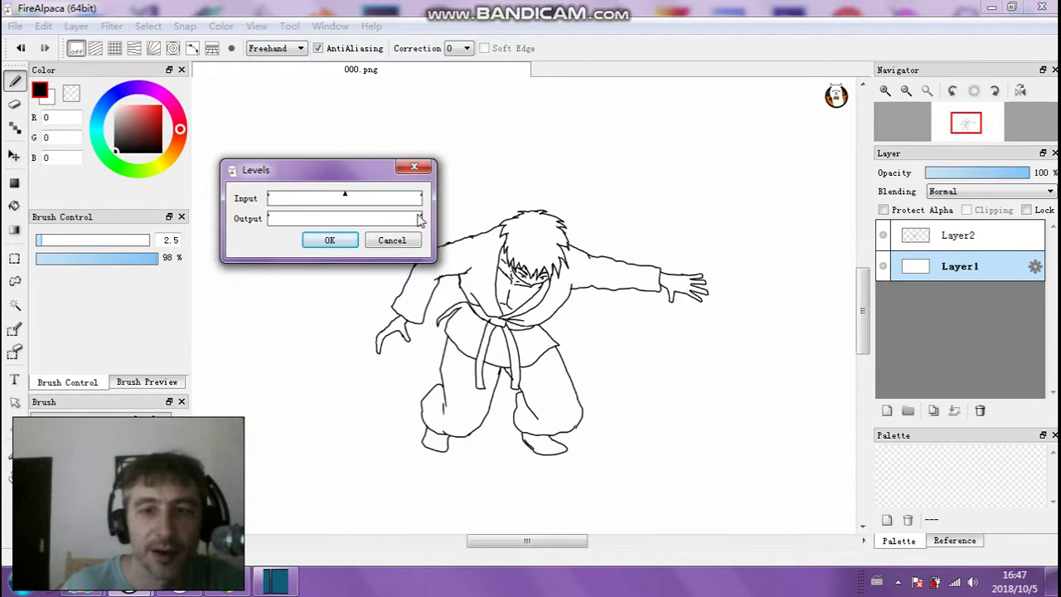
drag(418, 217, 395, 216)
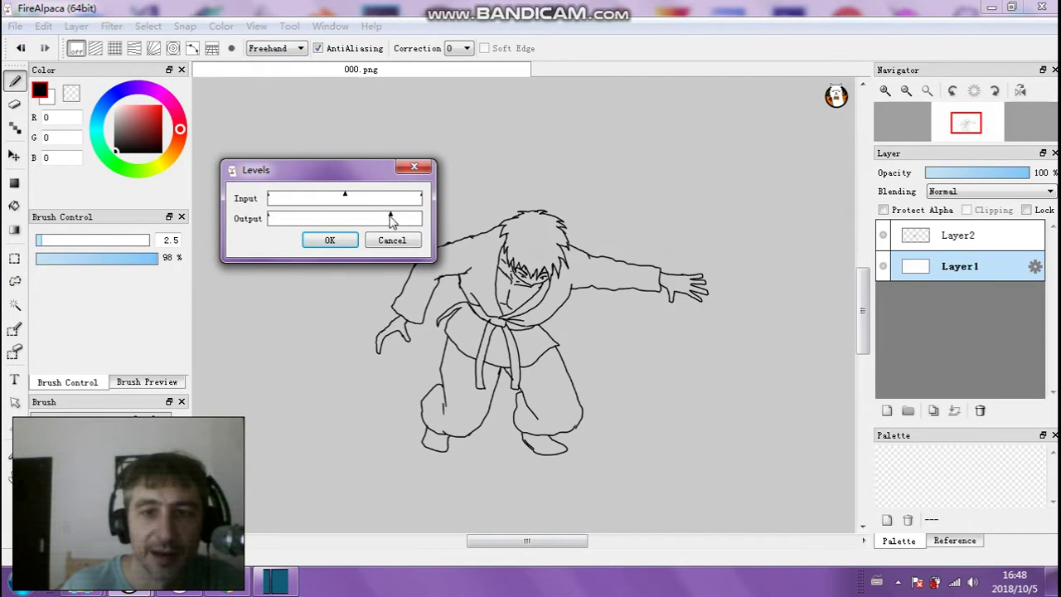
click(355, 240)
click(928, 241)
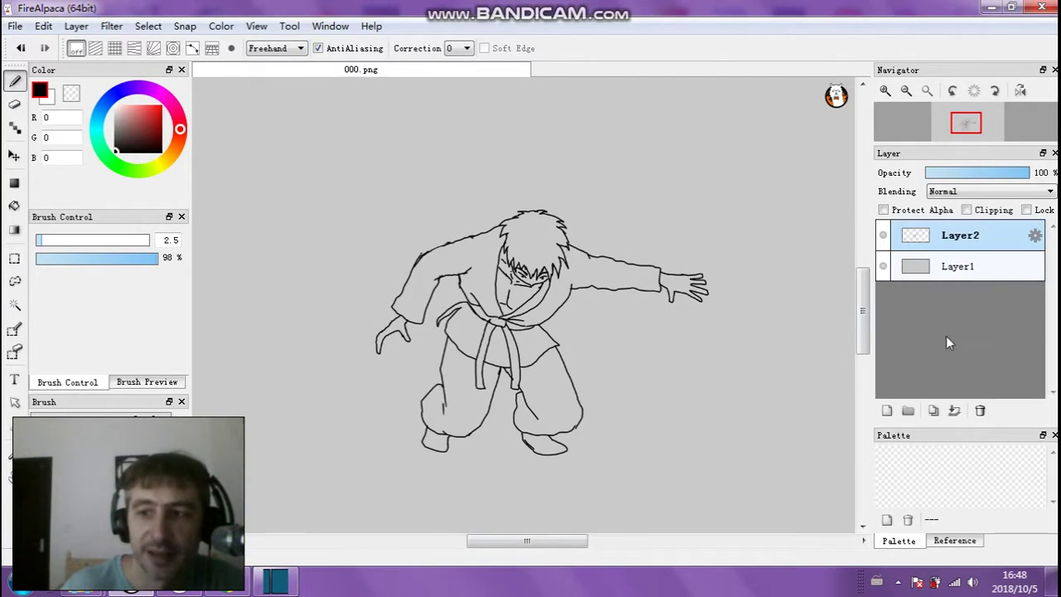
click(956, 411)
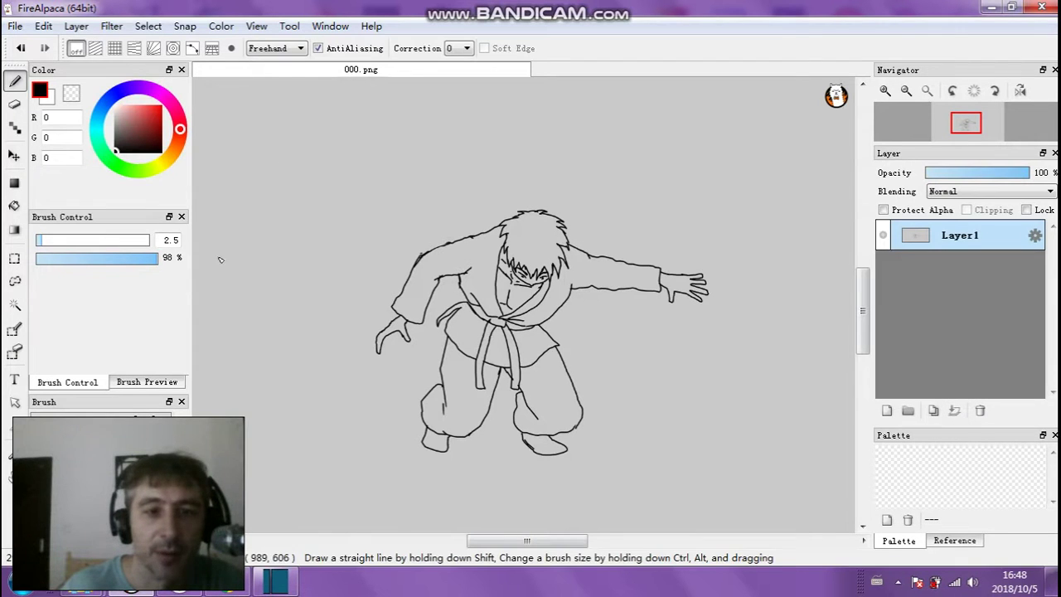
Select the grey background around the fighter with the Magic Wand, delete it, and deselect
click(14, 304)
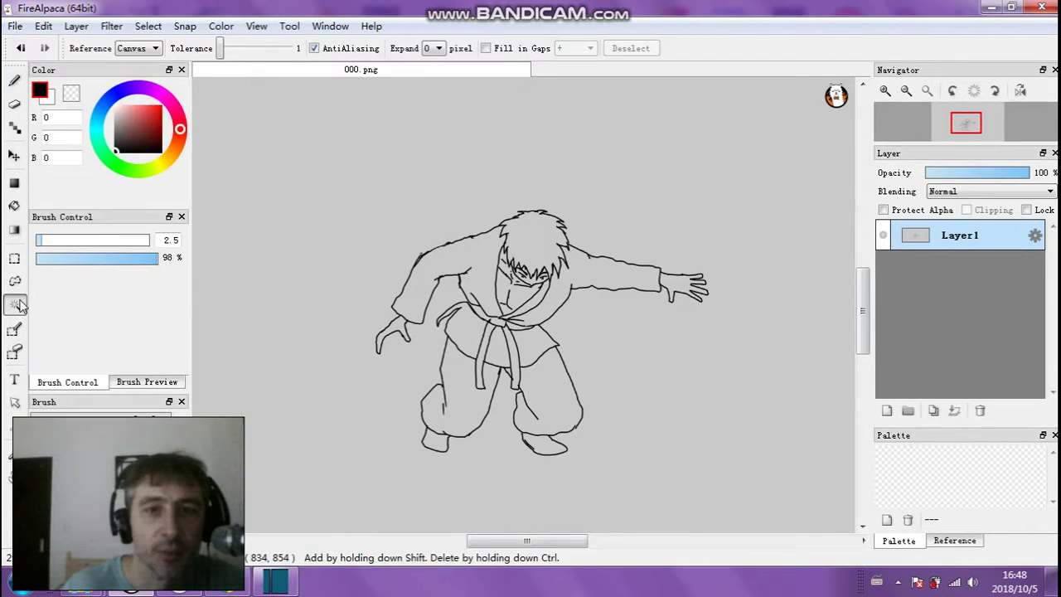
click(348, 227)
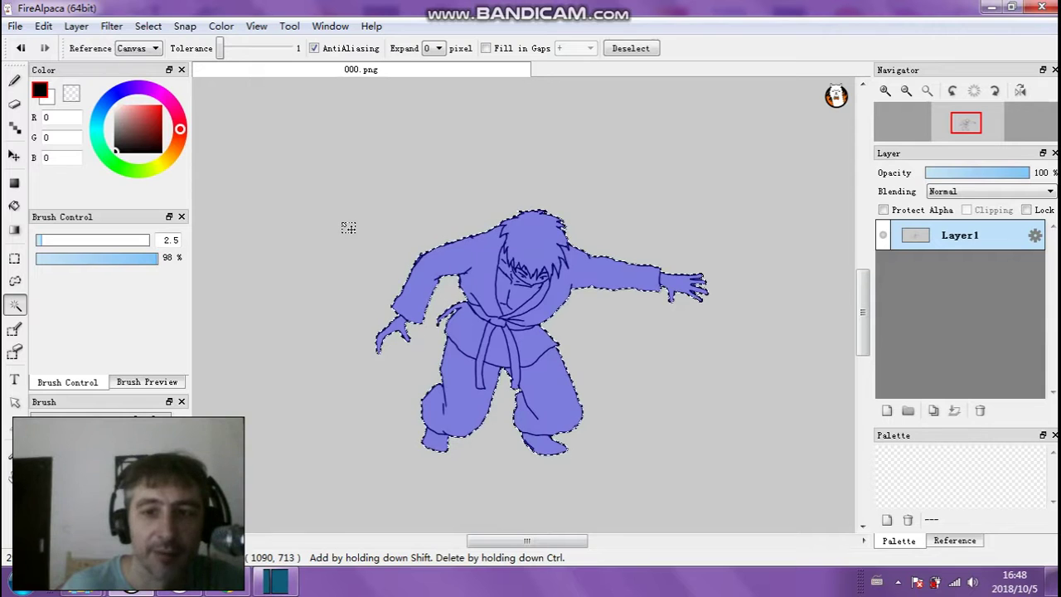
key(Delete)
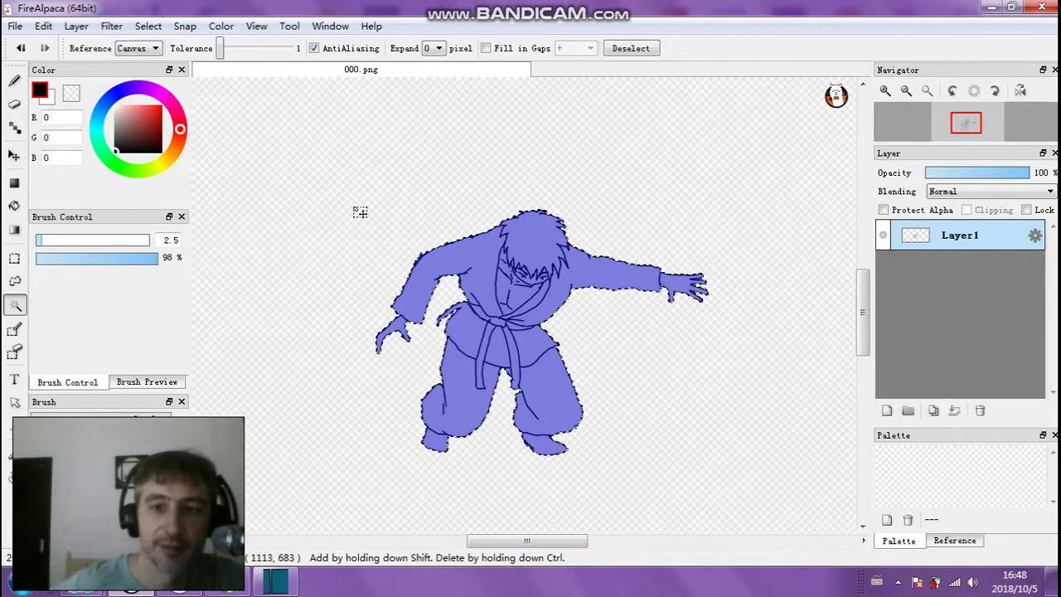
click(149, 30)
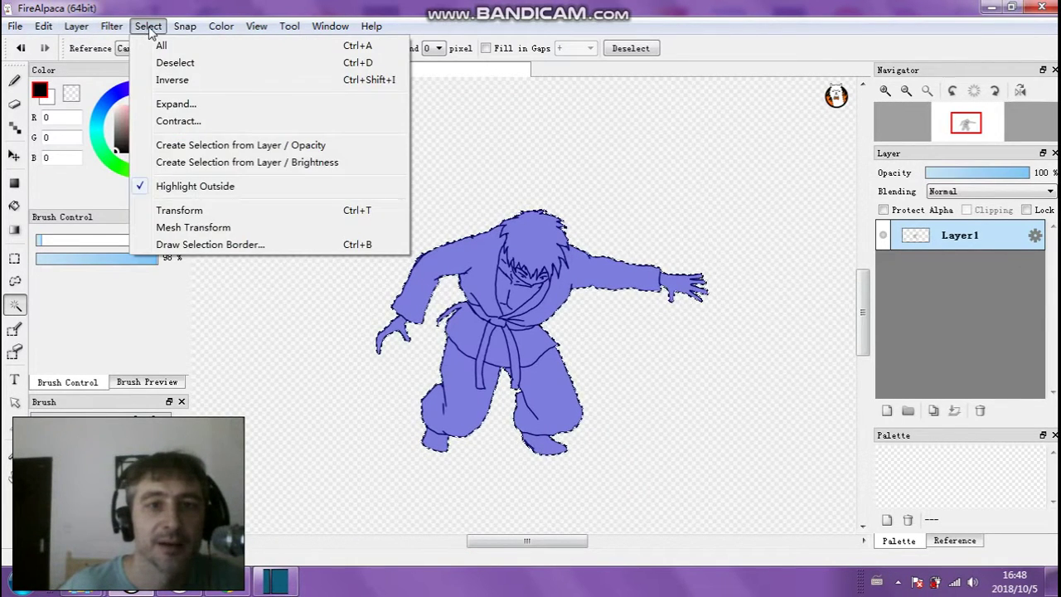
click(153, 63)
Set the drawing colour to dark grey RGB 80, 80, 80 and the Magic Wand's expansion to 1 pixel
scroll(542, 250, up, 2)
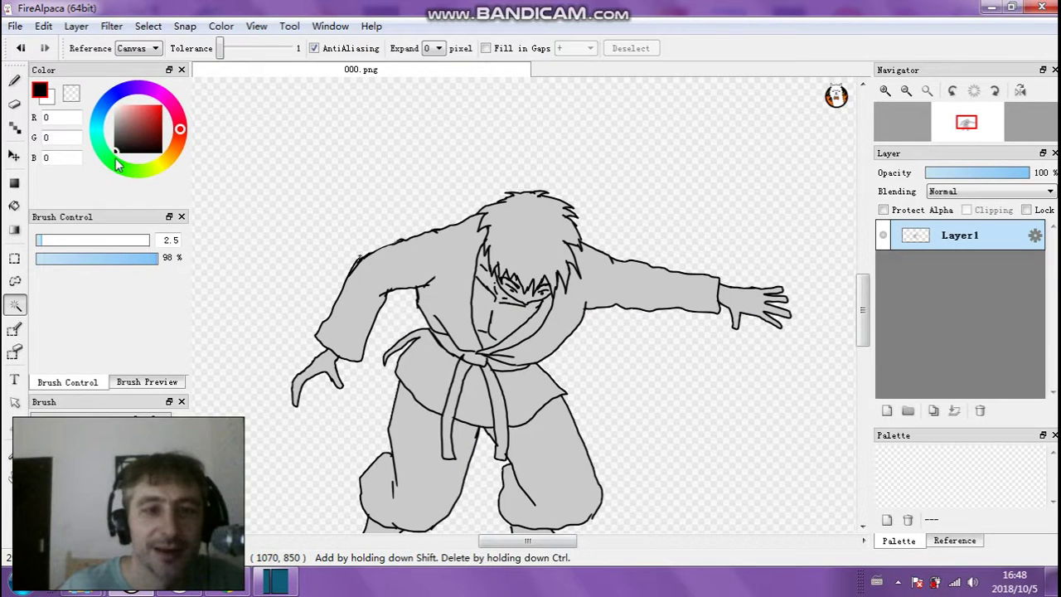
drag(116, 163, 115, 137)
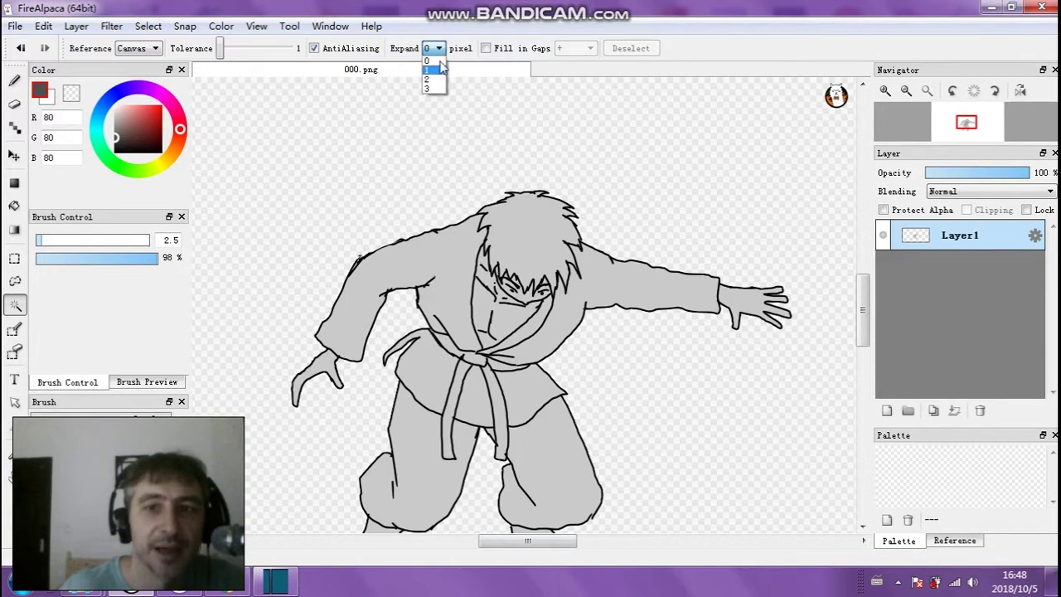
click(436, 72)
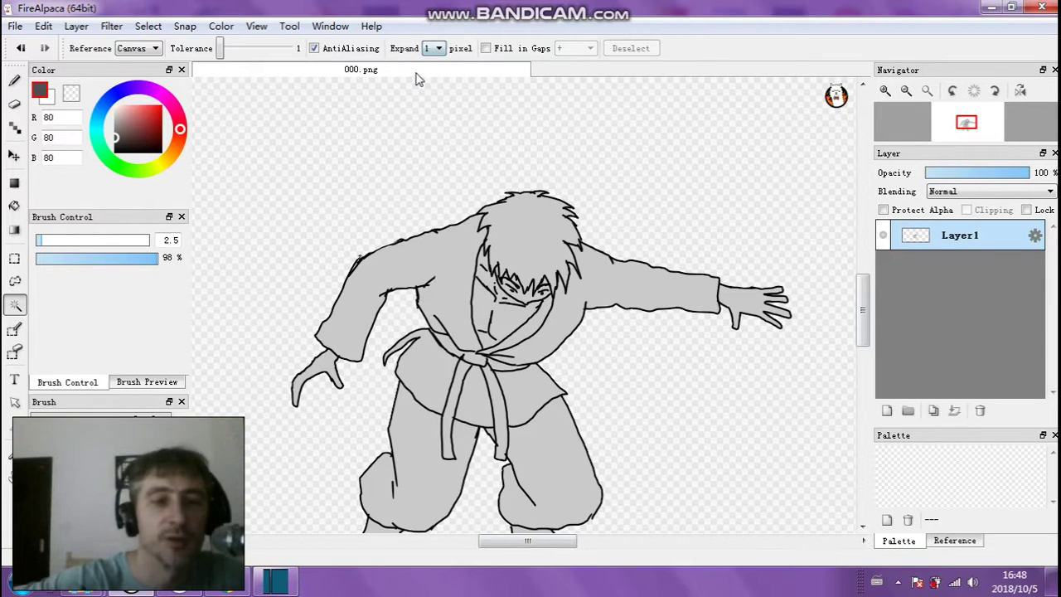
Select the bent-arm side of the jacket with the Magic Wand and clear the selection
click(14, 80)
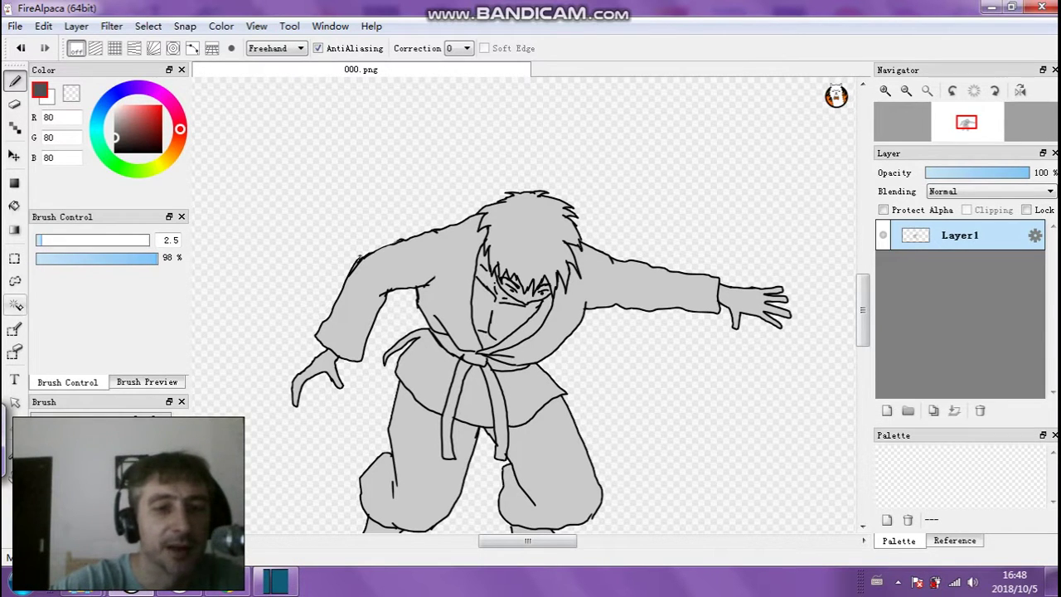
click(14, 305)
click(452, 305)
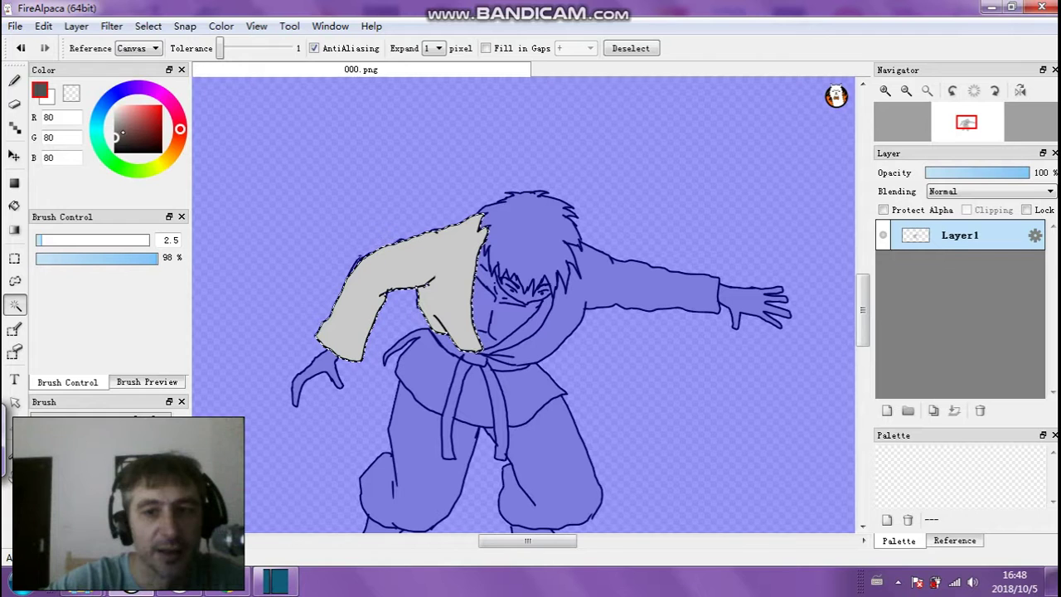
click(149, 25)
click(170, 59)
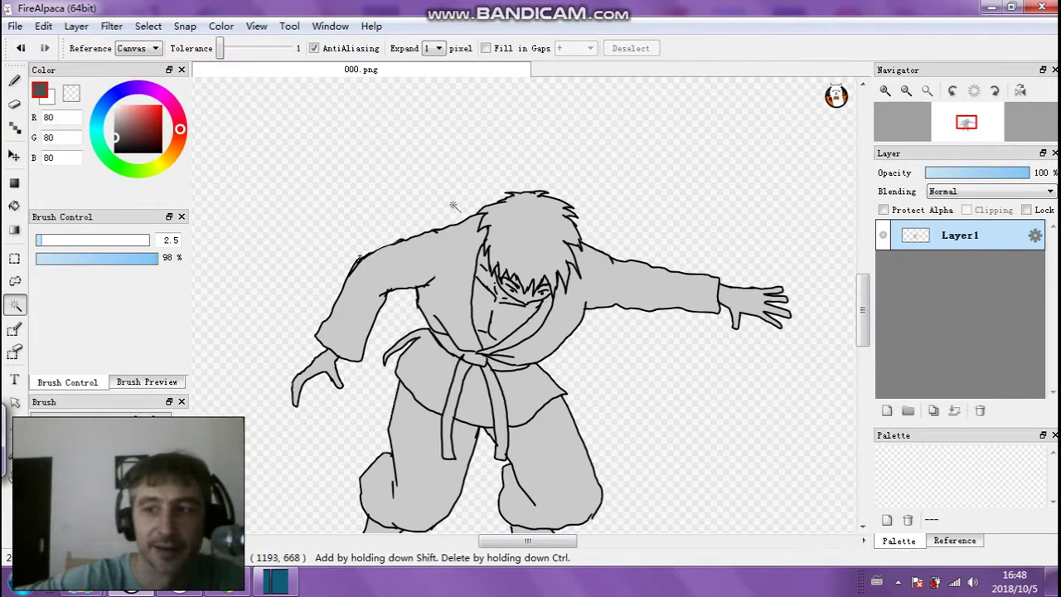
click(111, 26)
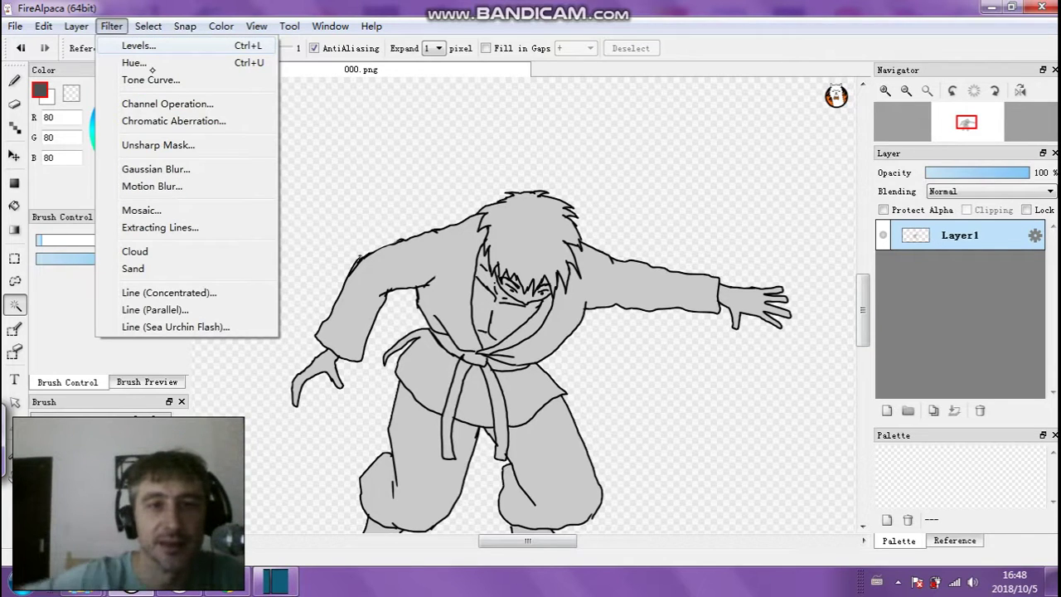
click(256, 26)
click(544, 2)
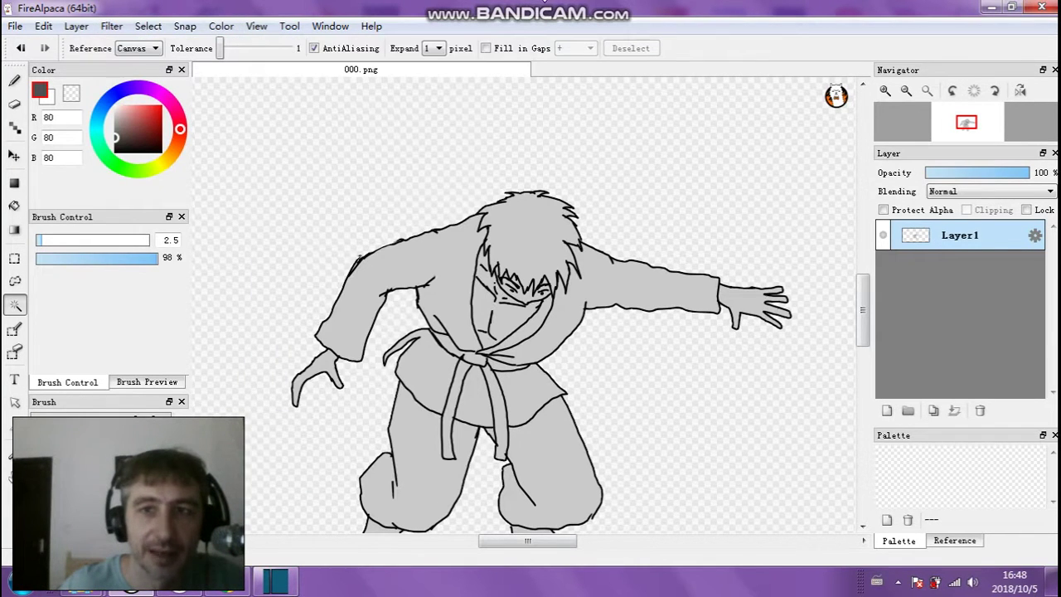
click(565, 2)
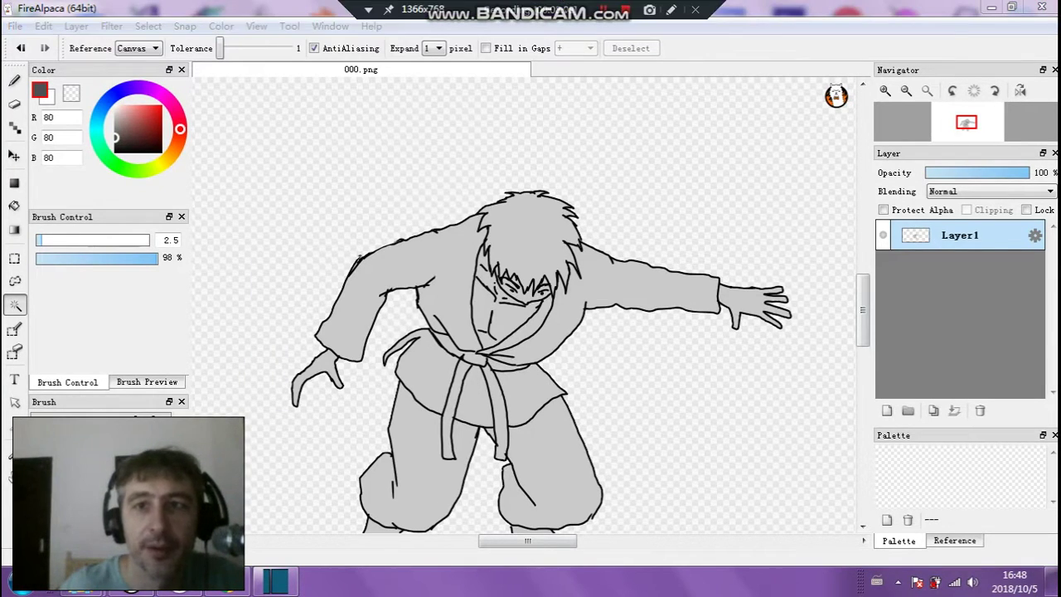
click(792, 16)
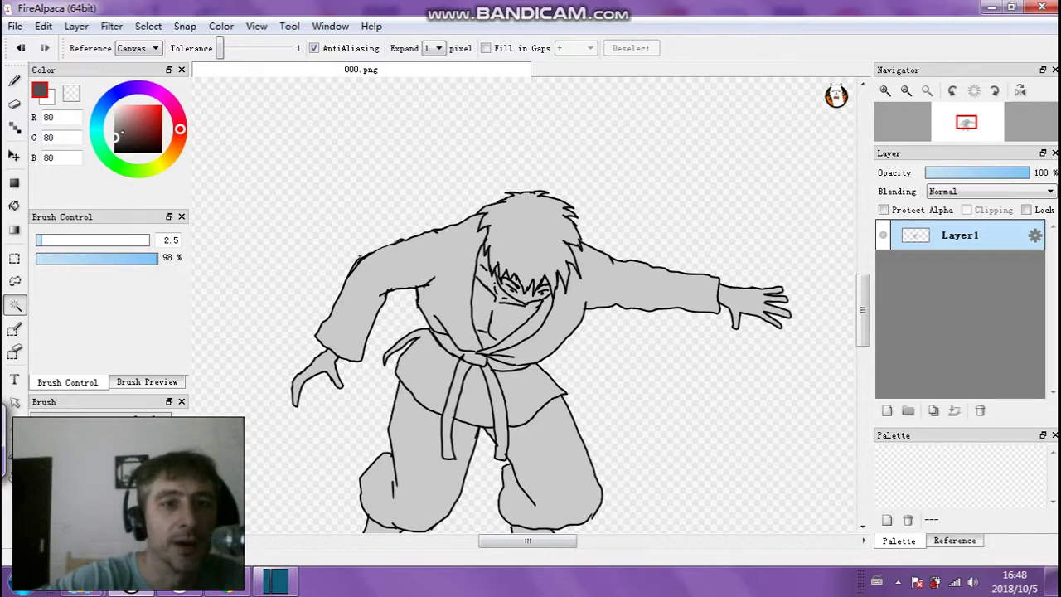
Lighten the fighter's grey fill to near white with Levels by lowering the input white level on Layer1
click(148, 26)
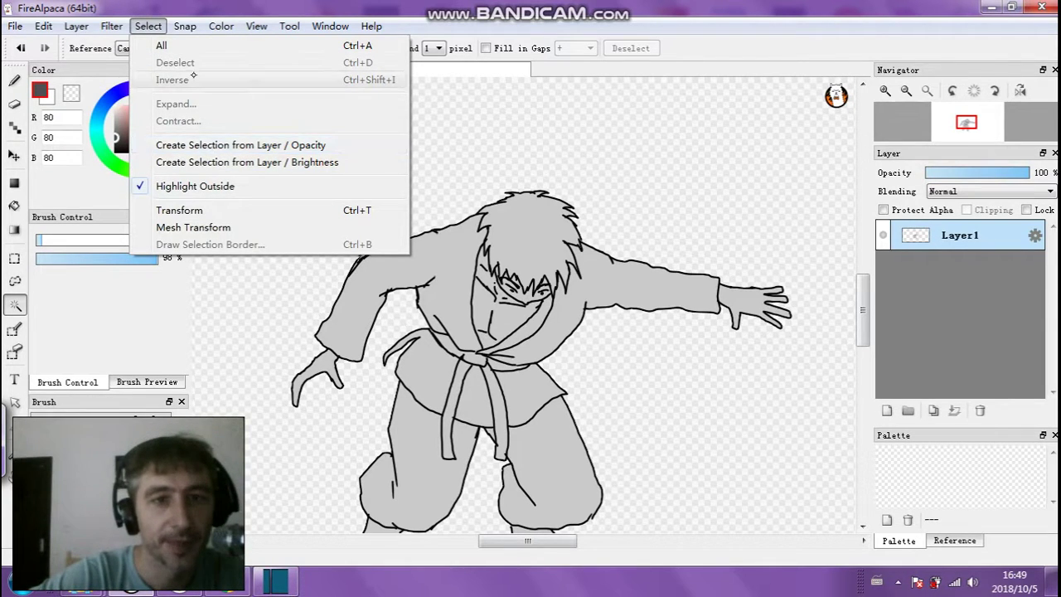
mouse_move(111, 26)
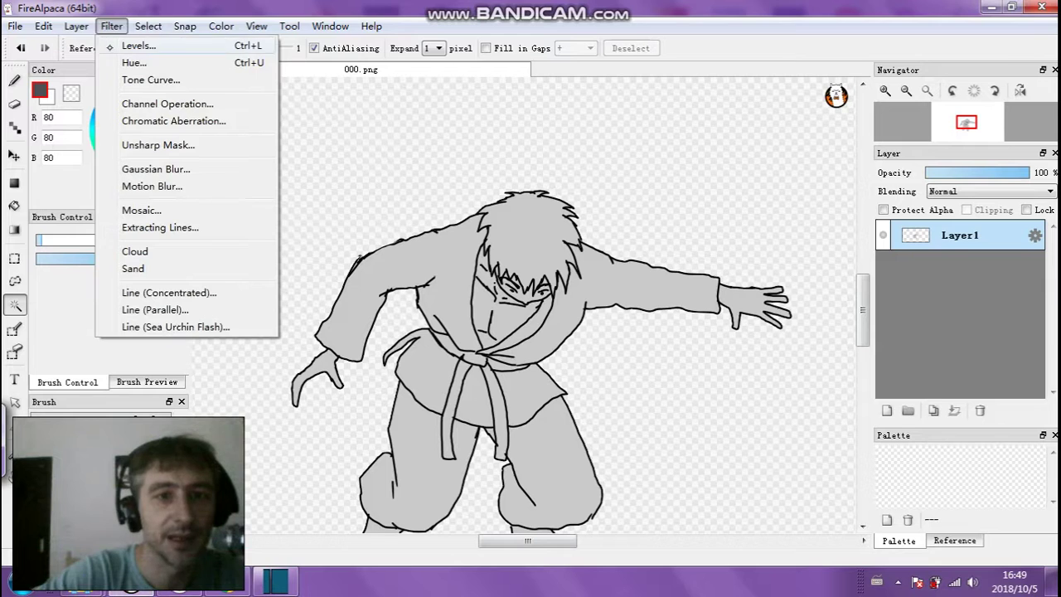
click(110, 46)
drag(409, 194, 407, 196)
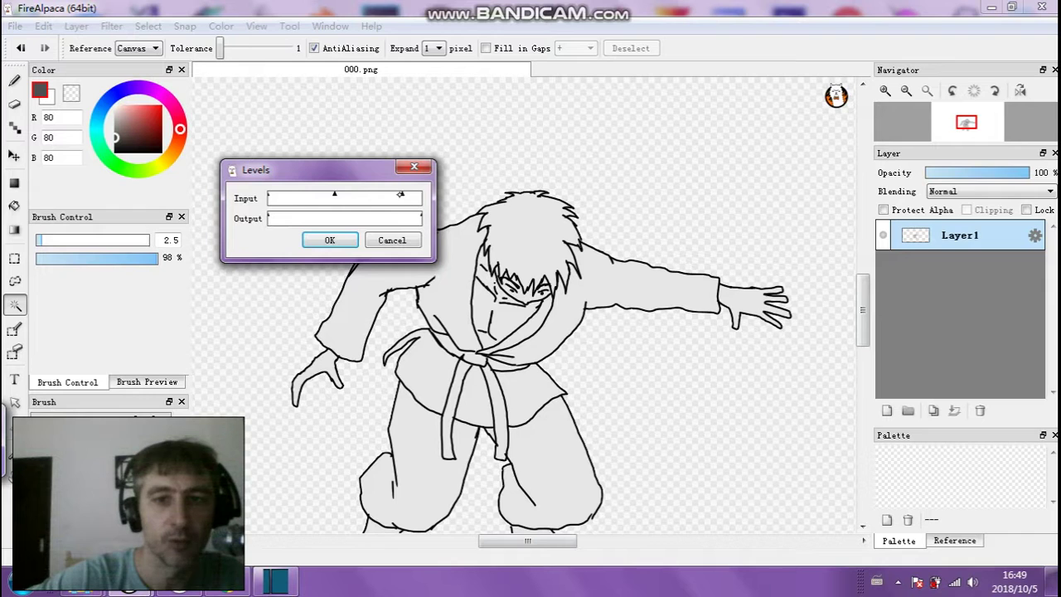
drag(401, 194, 396, 195)
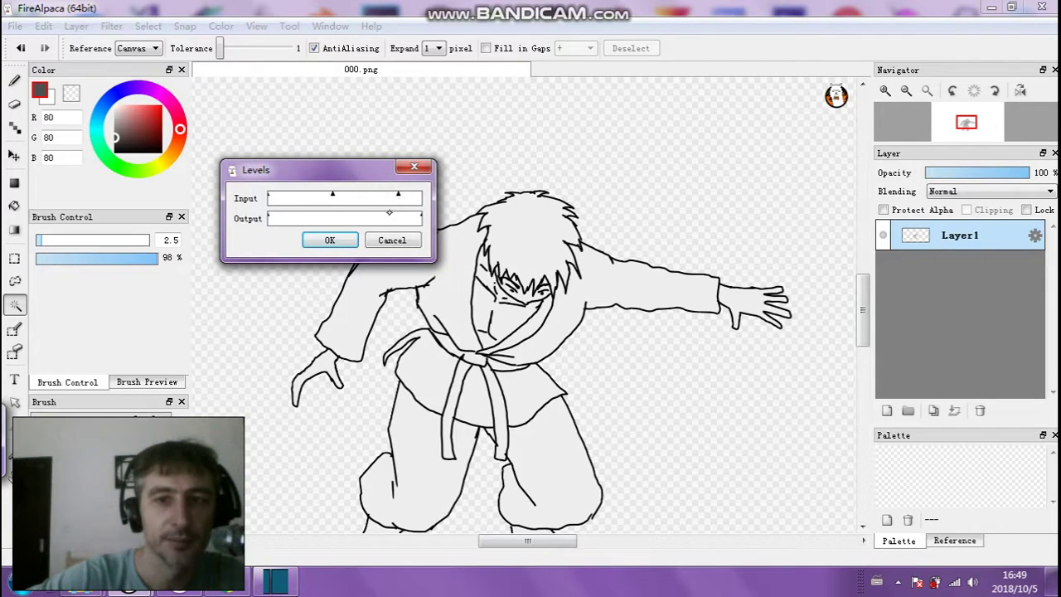
click(330, 241)
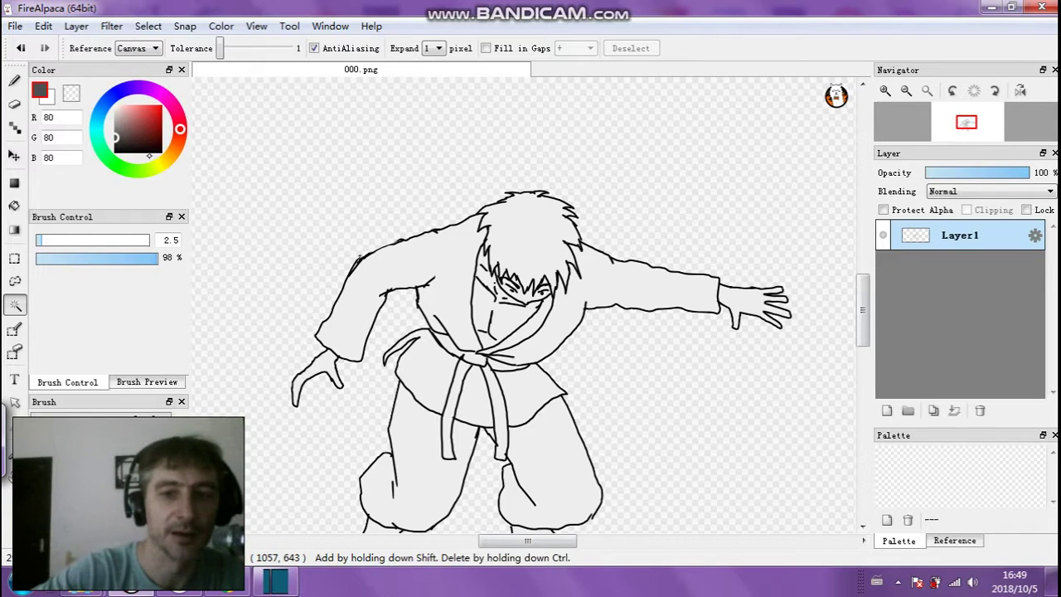
Take up the brush, sample the black outline near the belt, and change the colour to dark grey RGB 59, 59, 59
click(14, 81)
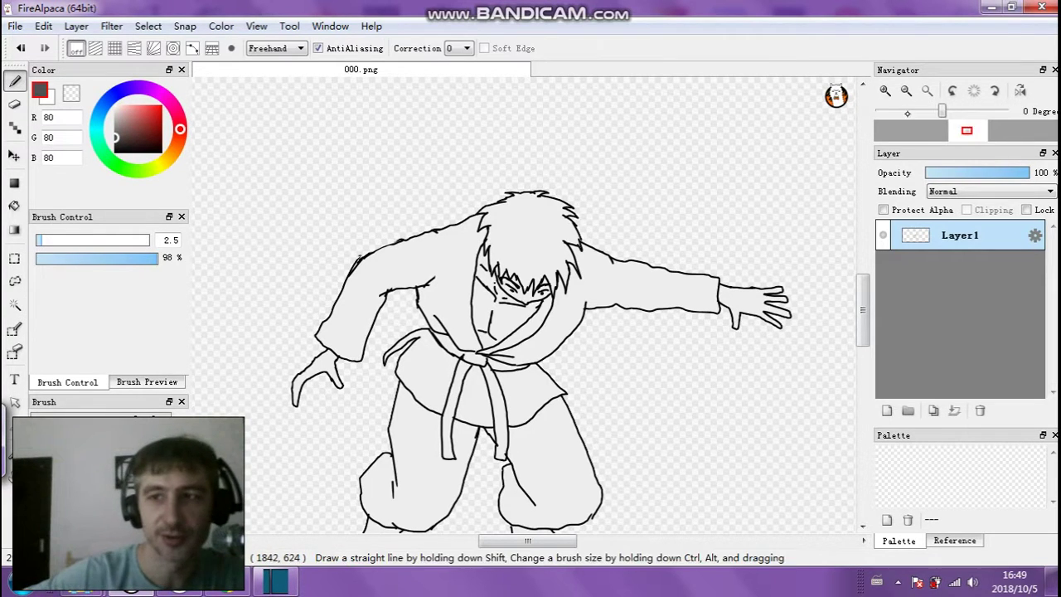
click(885, 90)
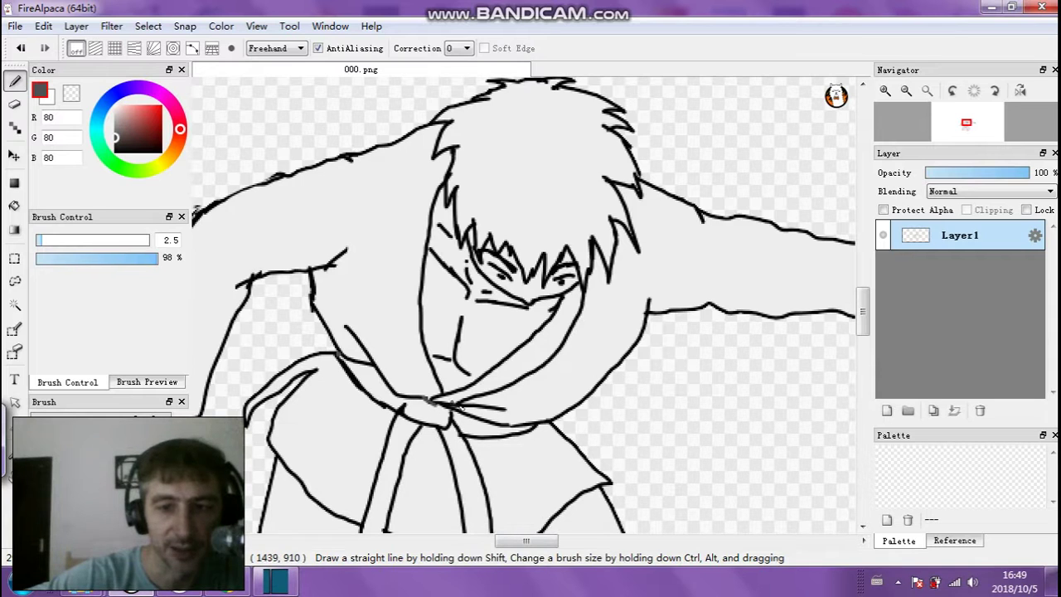
alt+click(338, 363)
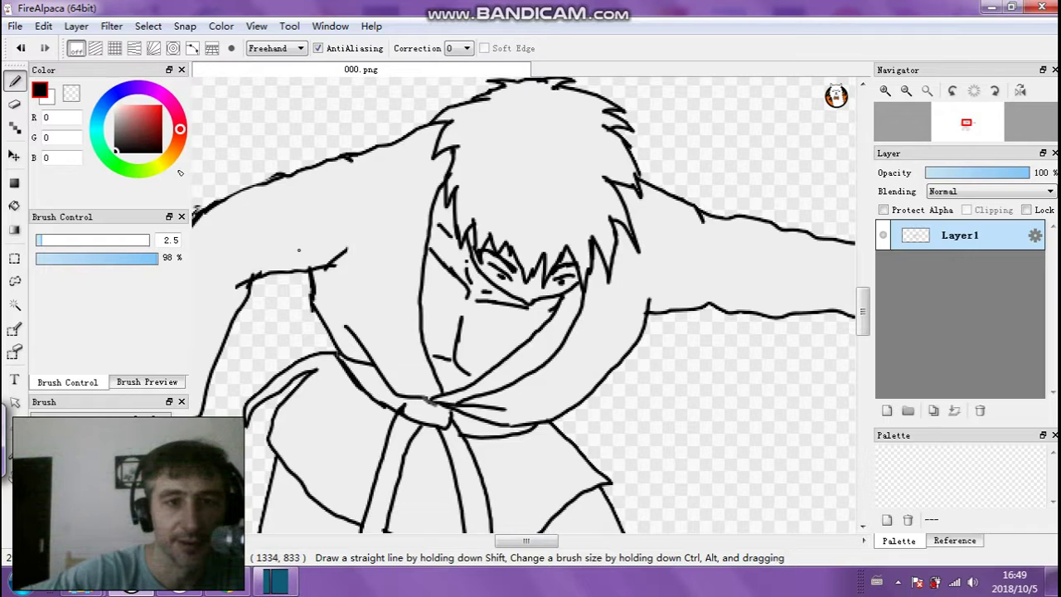
drag(118, 147, 108, 138)
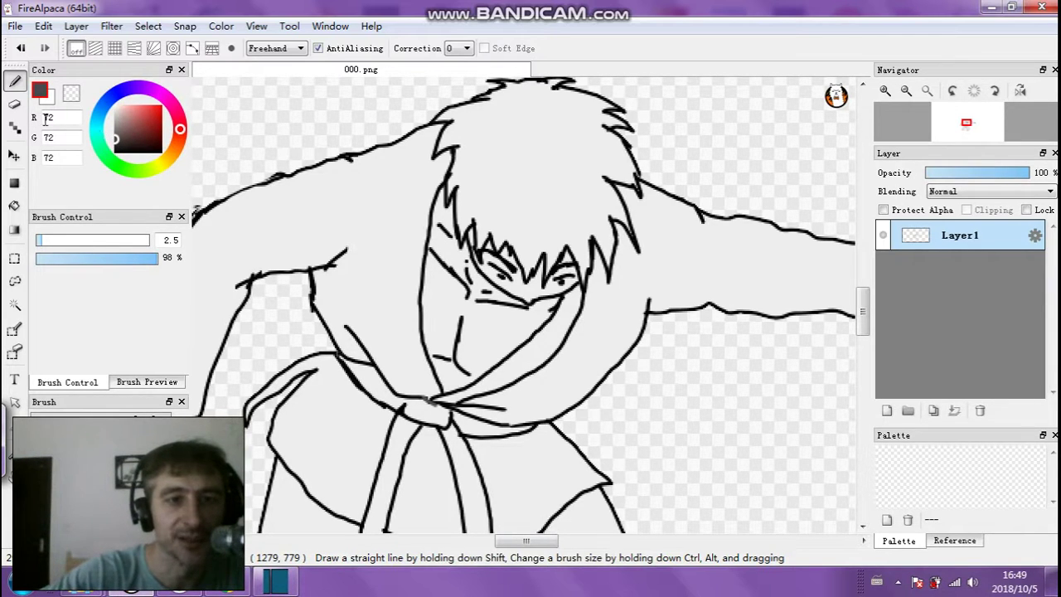
drag(117, 138, 115, 140)
Try to fill the belt's waistband and knot with the dark grey using the Bucket tool, and undo the fill
click(14, 206)
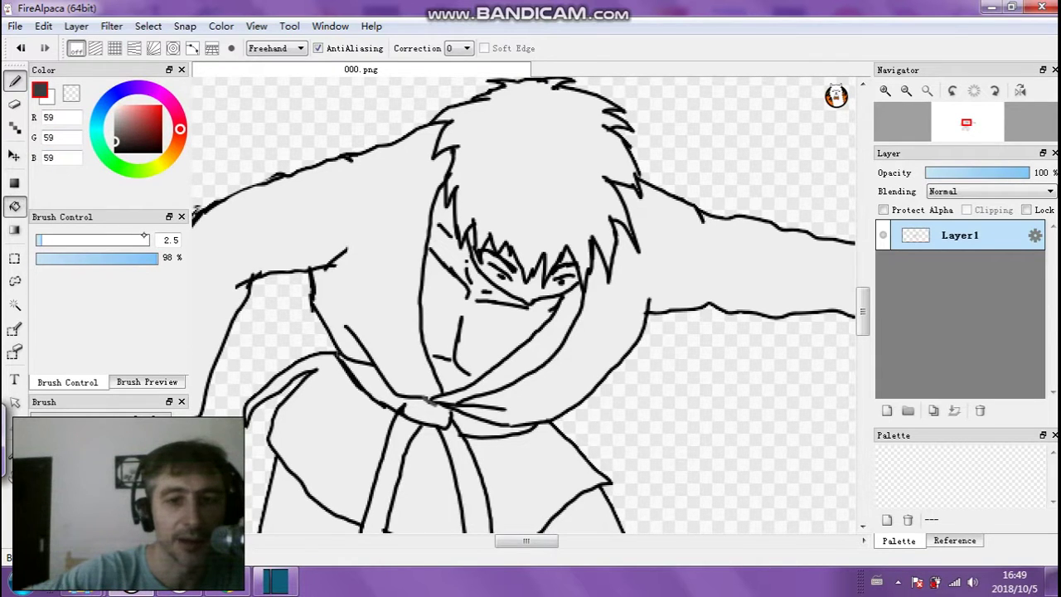
click(383, 376)
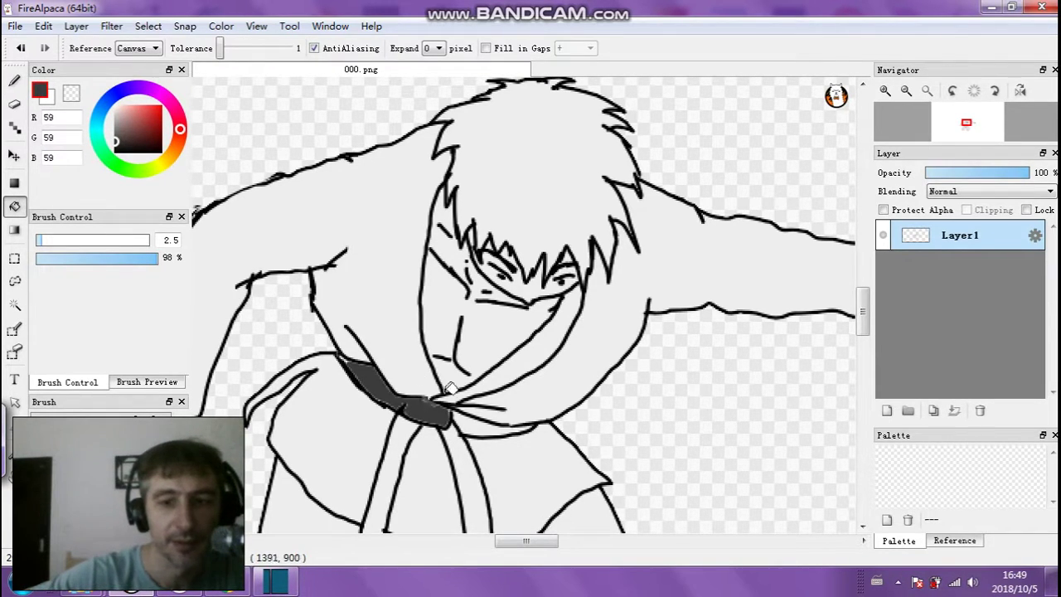
key(ctrl+z)
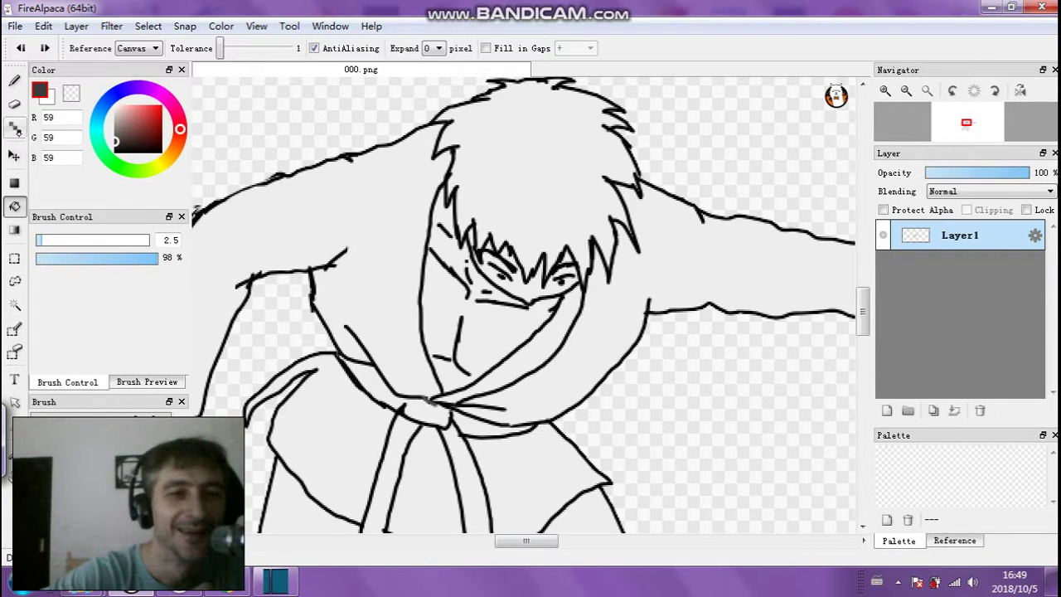
Select the belt's waistband and knot with the Magic Wand, paint them dark grey with a size 383 brush, and deselect
click(14, 304)
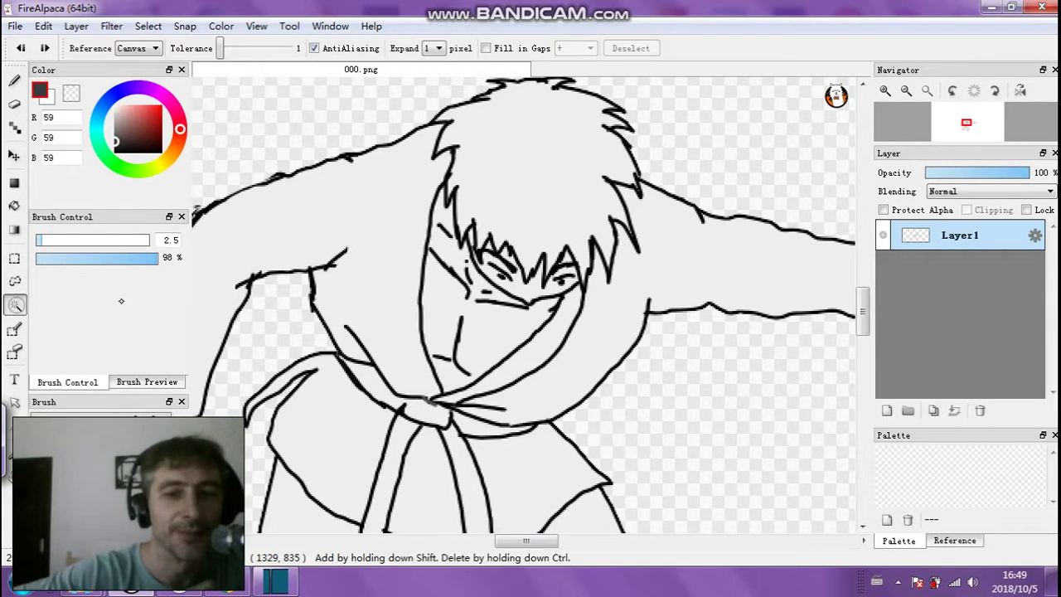
click(386, 387)
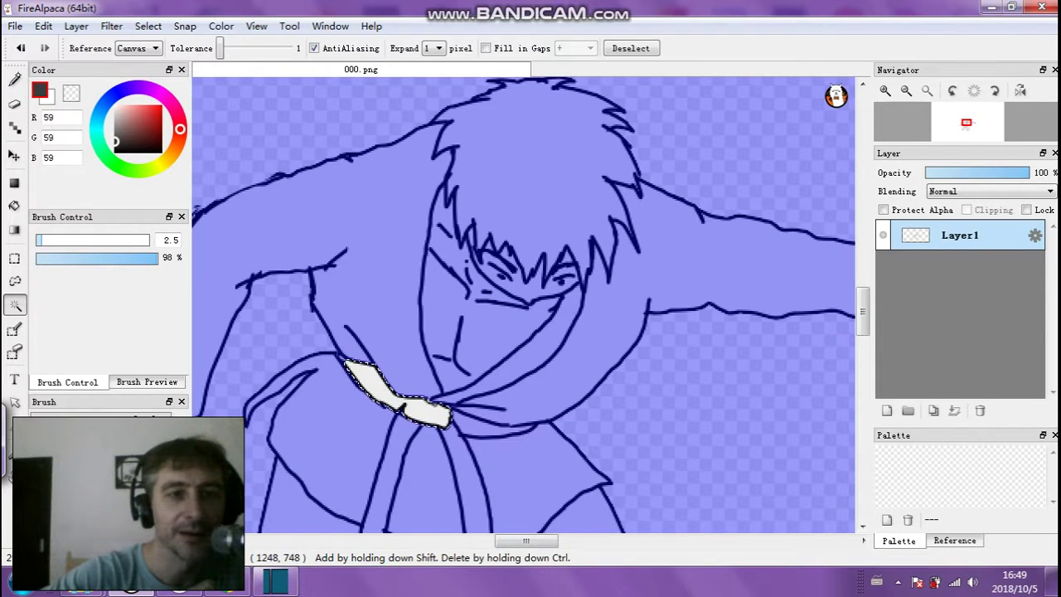
click(15, 80)
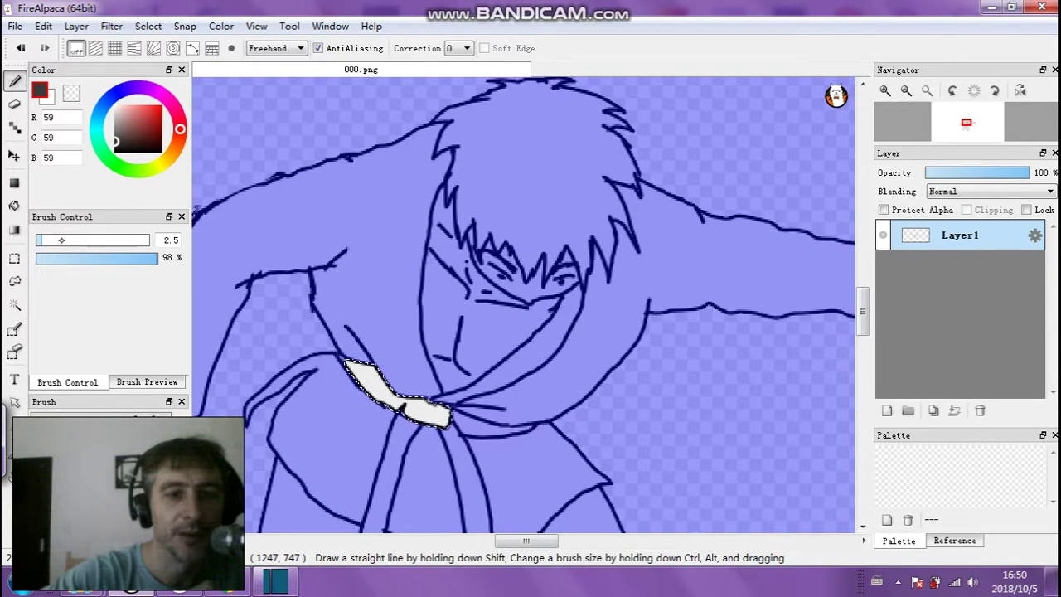
mouse_move(62, 239)
mouse_down()
mouse_move(151, 243)
mouse_move(216, 265)
mouse_up()
mouse_move(337, 322)
mouse_down()
mouse_move(416, 430)
mouse_move(310, 315)
mouse_move(282, 196)
mouse_up()
click(149, 26)
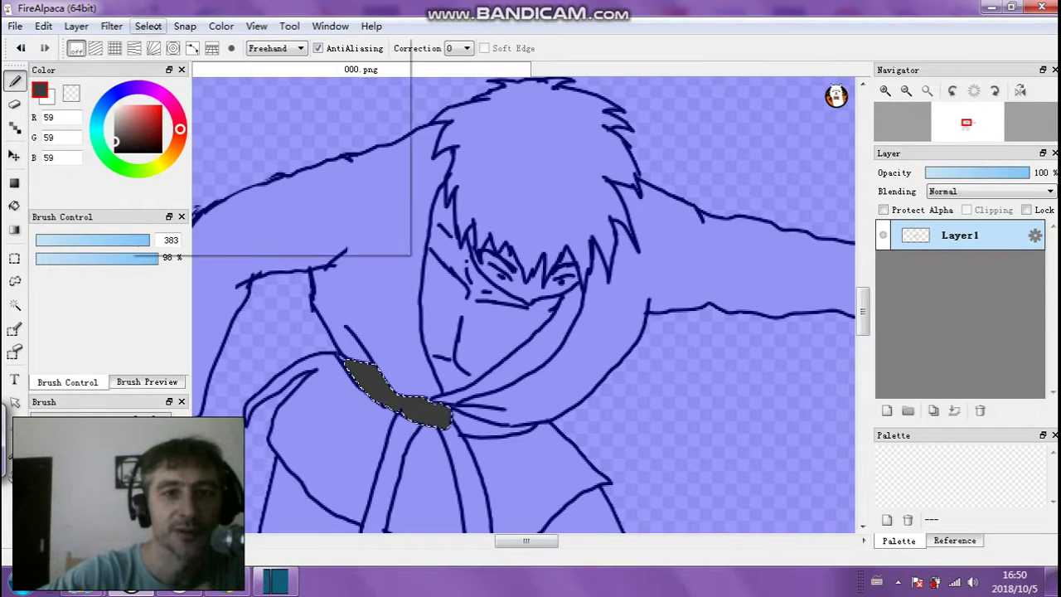
click(160, 63)
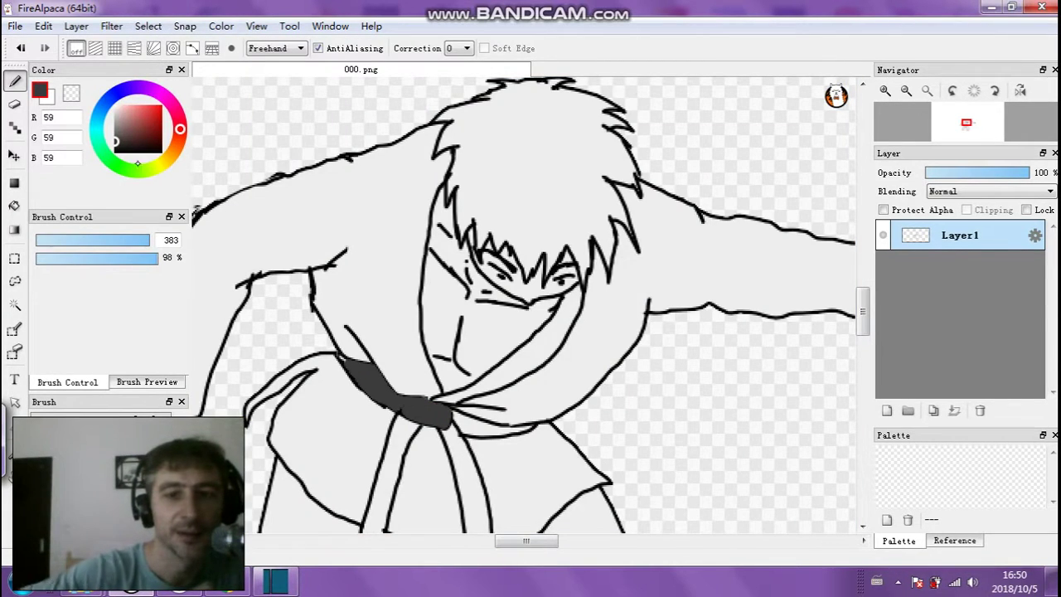
Reduce the brush size to 3.8 and paint the uncoloured corner at the waistband's left end dark grey
click(885, 90)
click(885, 90)
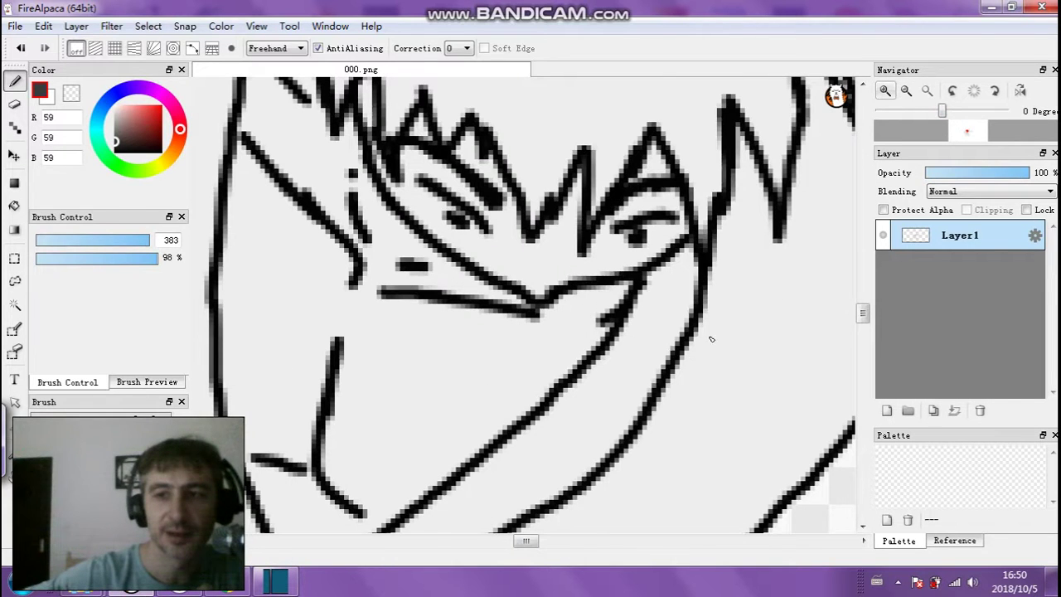
click(906, 91)
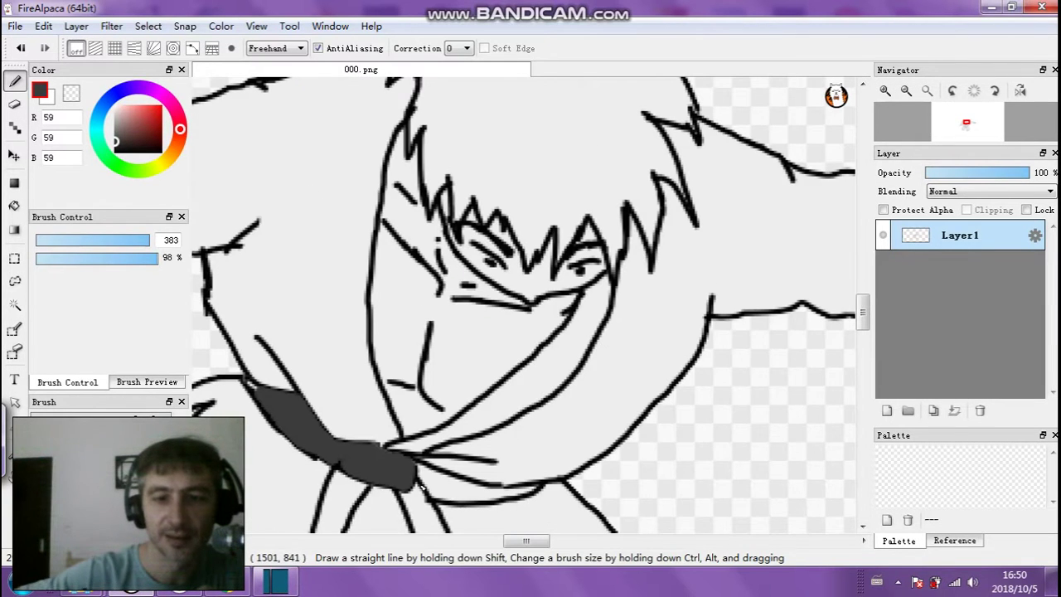
click(52, 240)
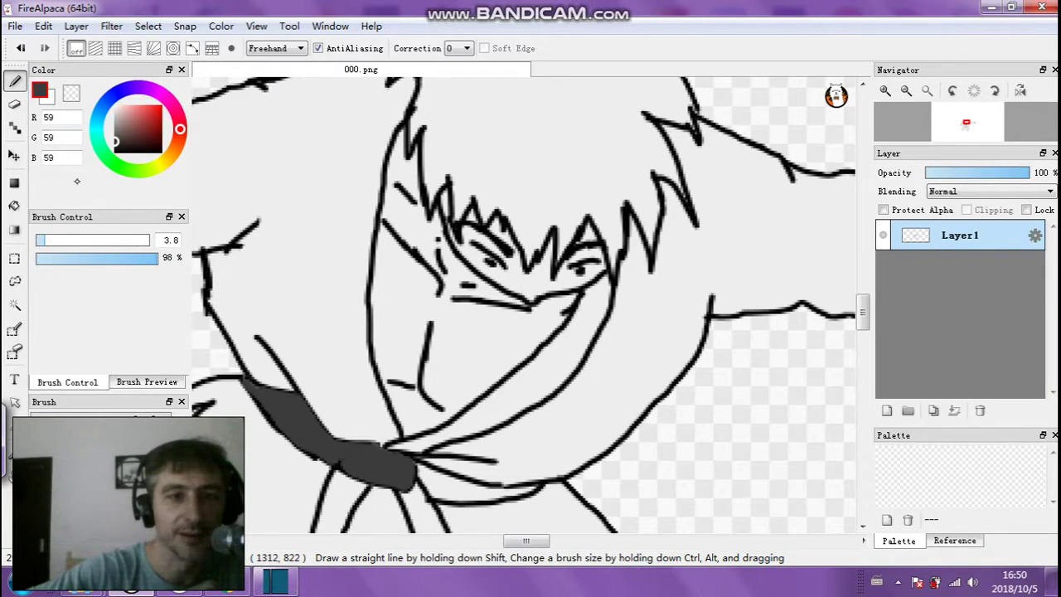
Select the waistband section right of the knot with the Magic Wand, paint it dark grey with a size 40 brush, and deselect
click(15, 305)
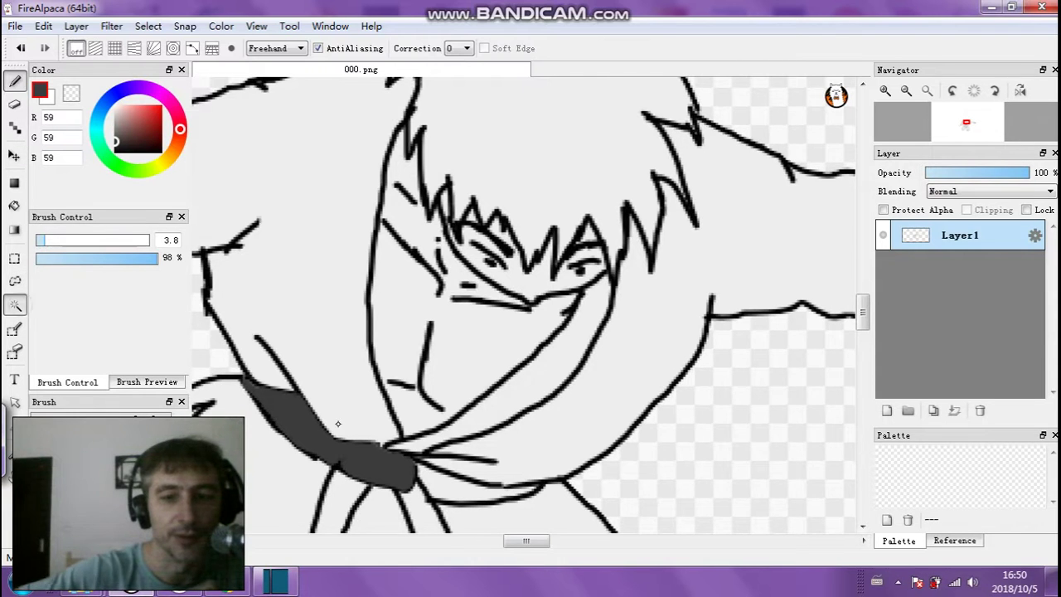
click(442, 488)
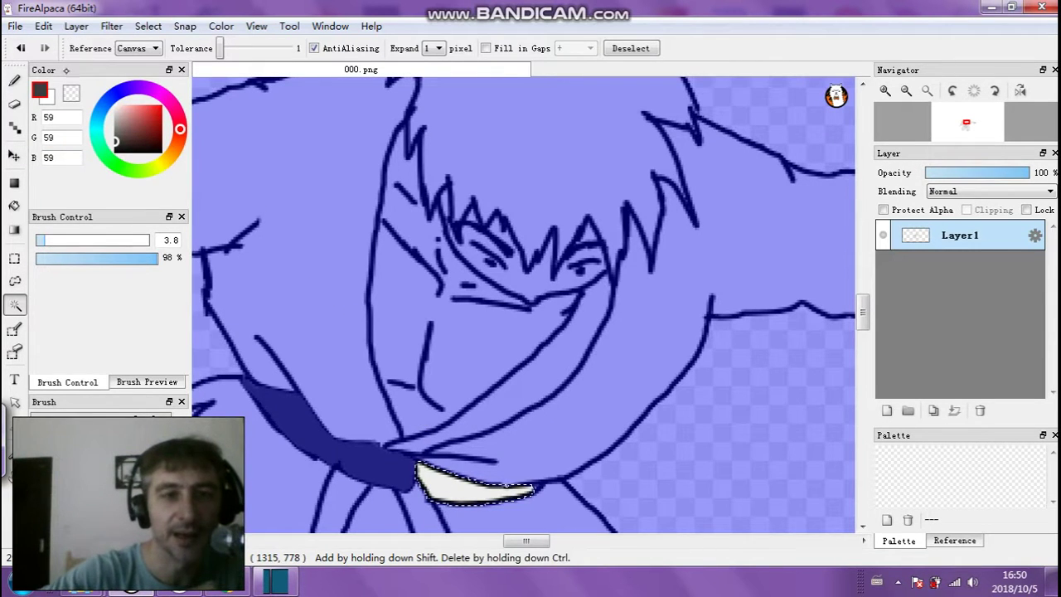
key(b)
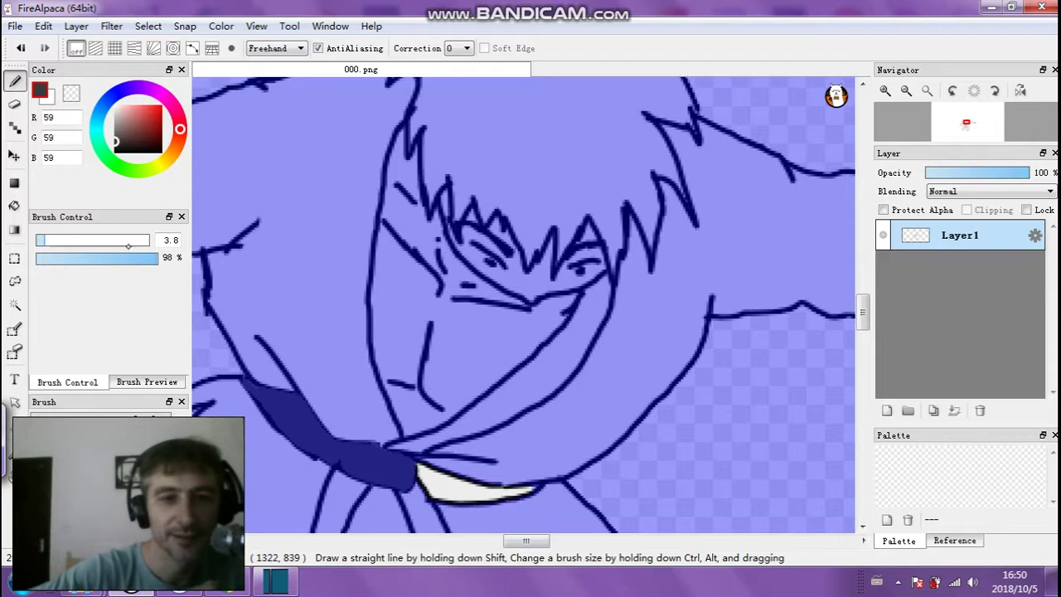
click(112, 240)
drag(413, 466, 530, 491)
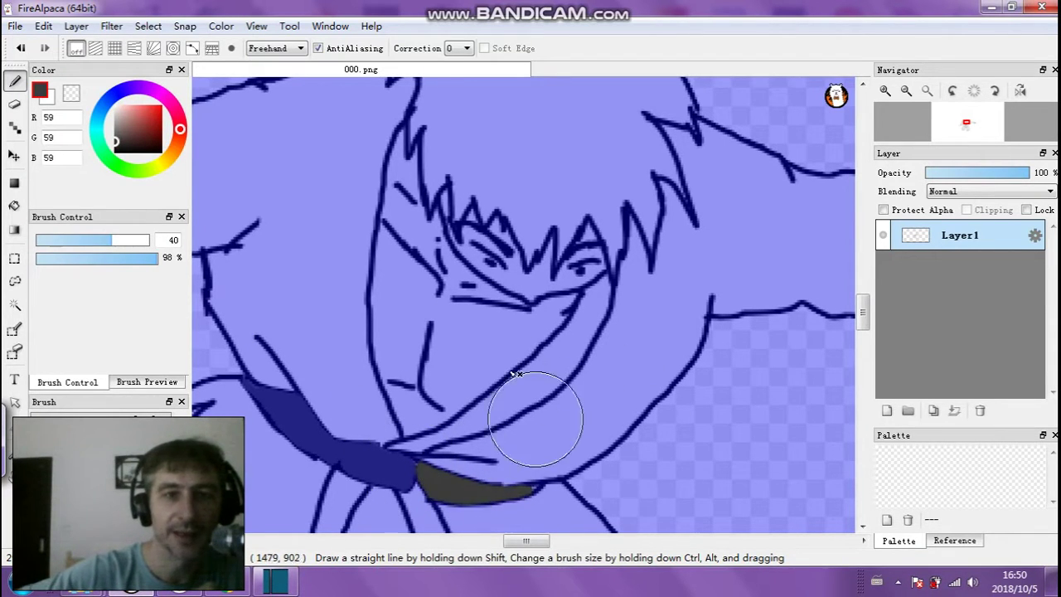
click(153, 29)
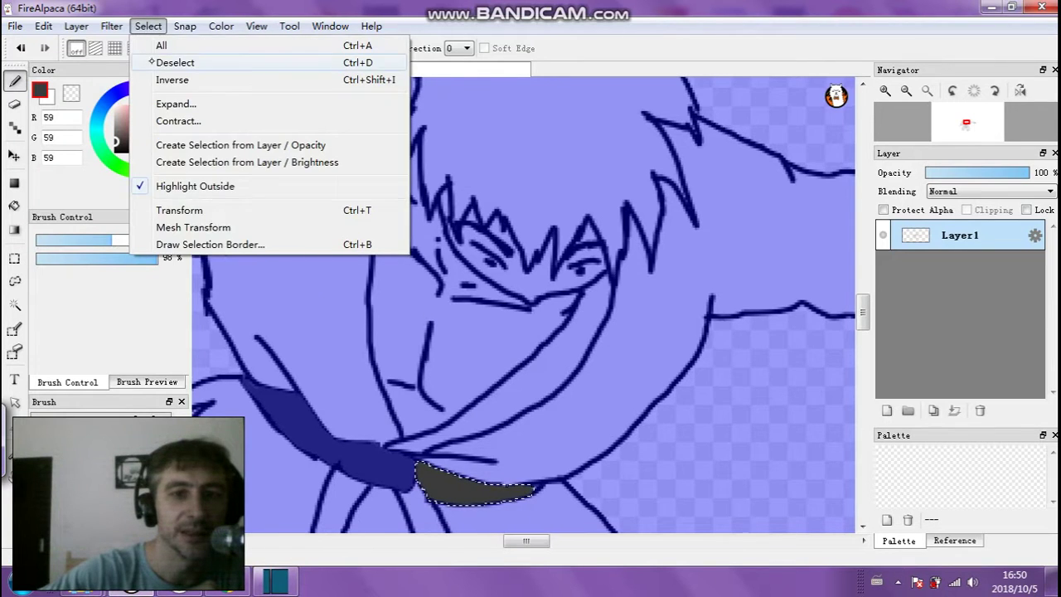
click(145, 62)
Select the belt's right hanging tail with the Magic Wand and paint it dark grey with the size 40 brush
click(907, 92)
click(907, 92)
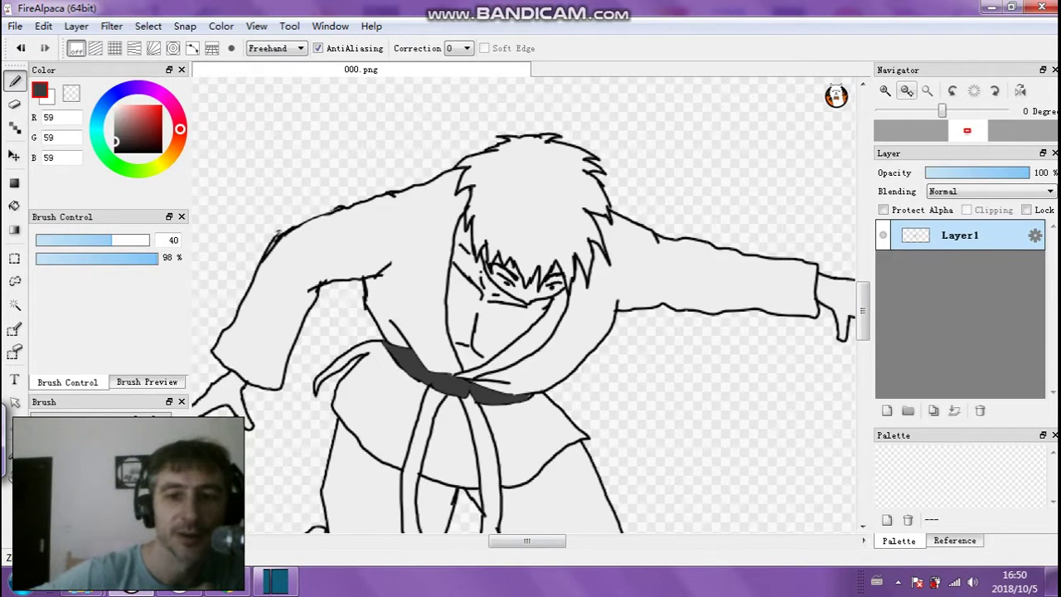
click(14, 304)
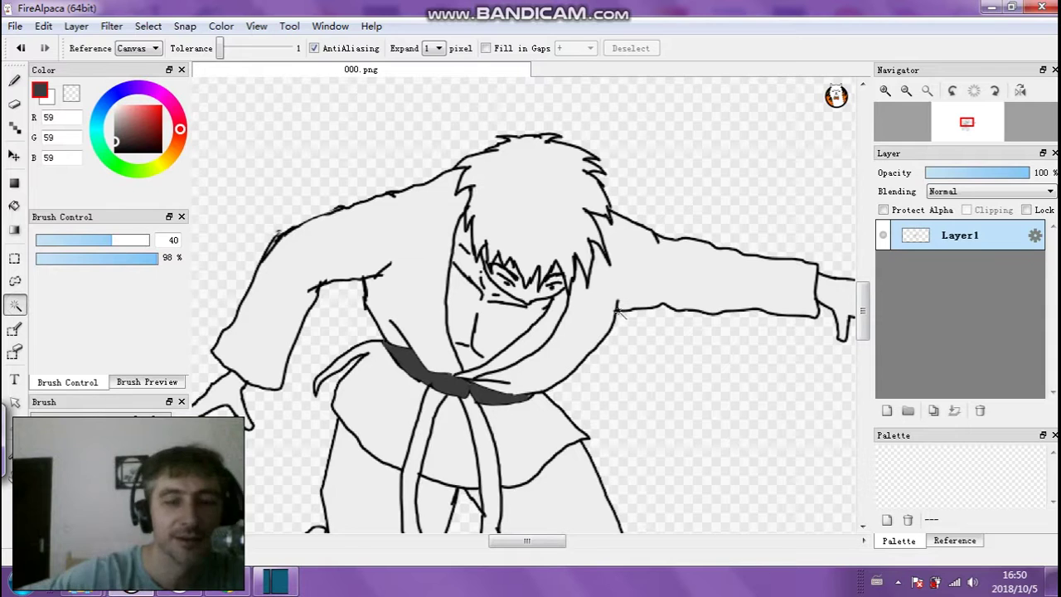
scroll(530, 305, down, 3)
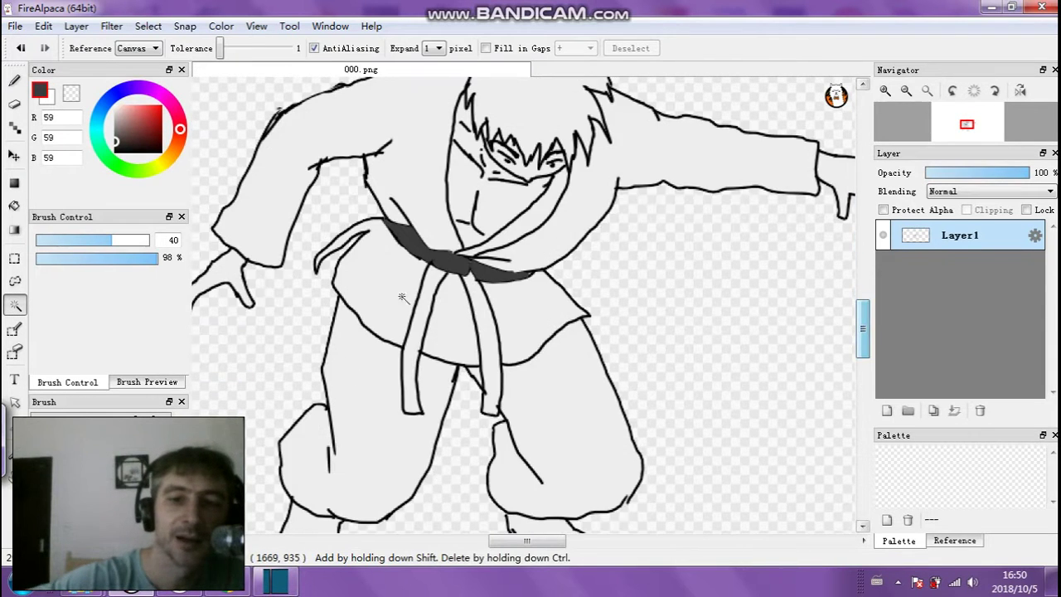
click(483, 319)
click(485, 324)
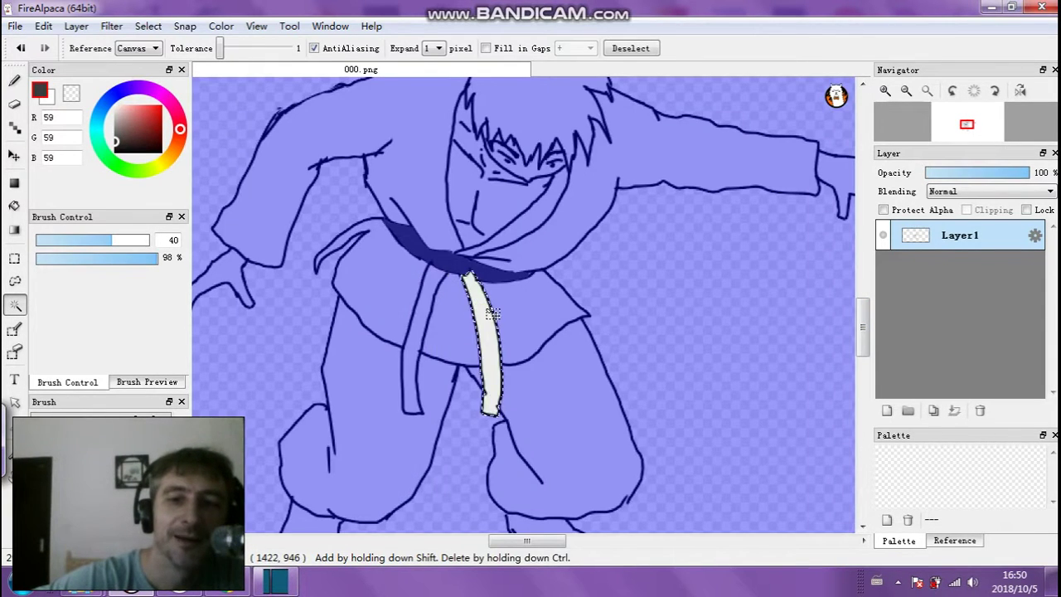
click(14, 81)
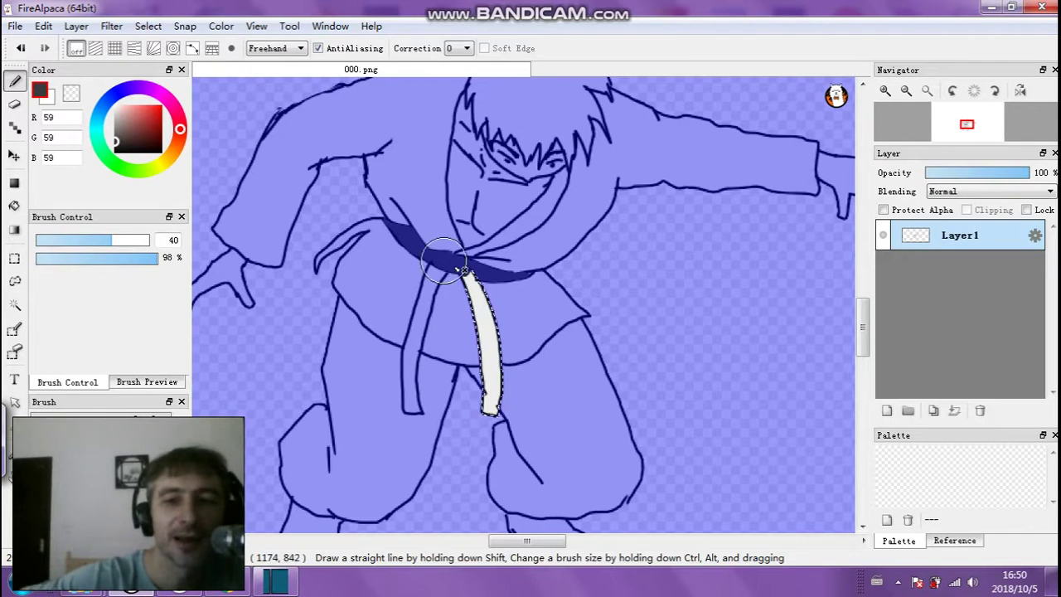
drag(473, 286, 488, 427)
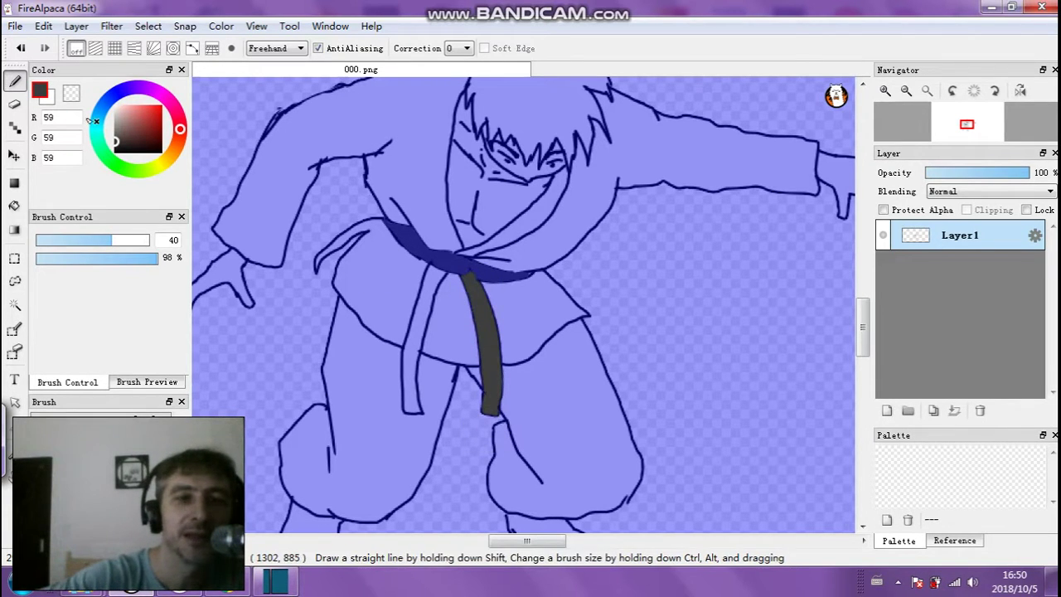
Select the belt's left hanging tail with the Magic Wand, paint it dark grey, and deselect
click(15, 305)
click(15, 307)
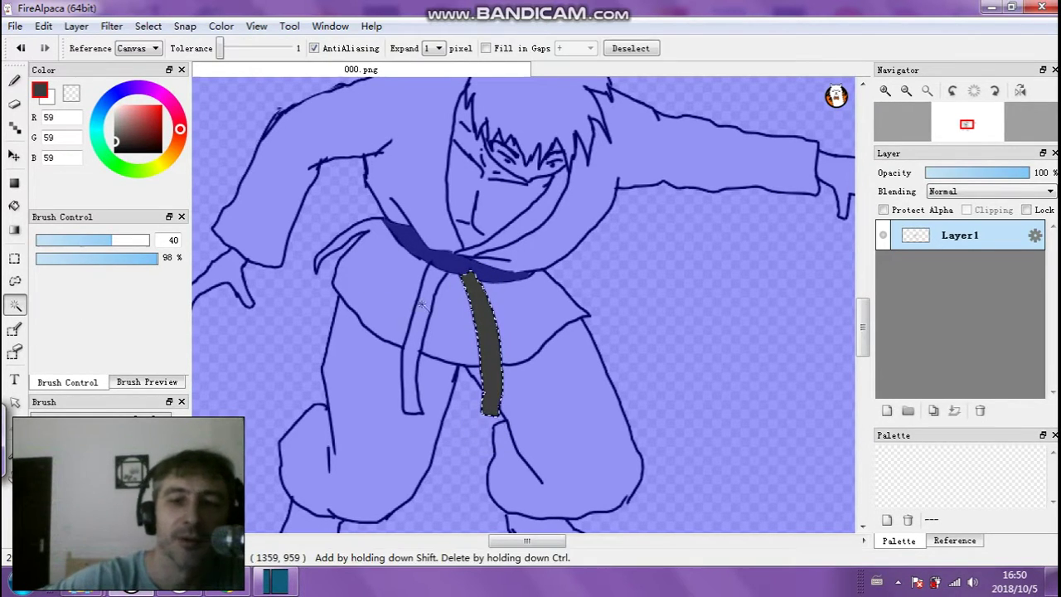
click(423, 305)
key(b)
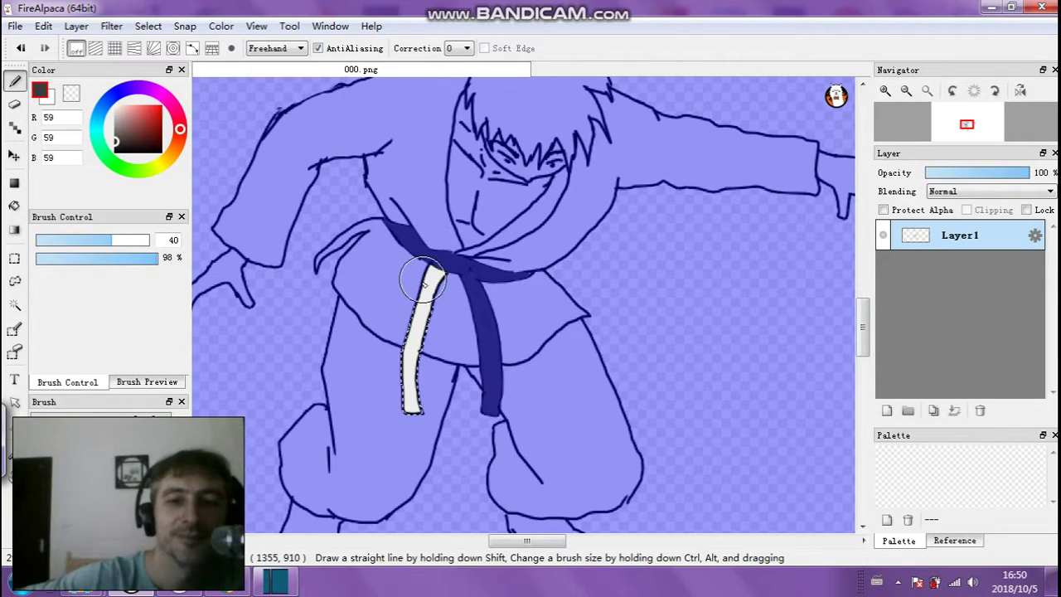
mouse_move(423, 280)
mouse_down()
mouse_move(418, 435)
mouse_move(433, 275)
mouse_move(413, 333)
mouse_up()
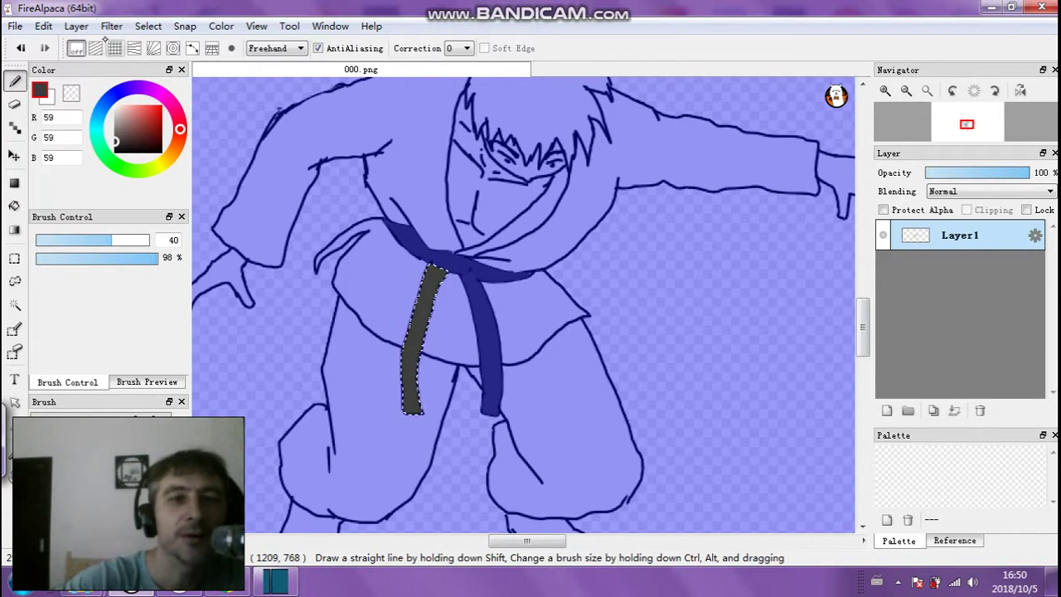
click(148, 27)
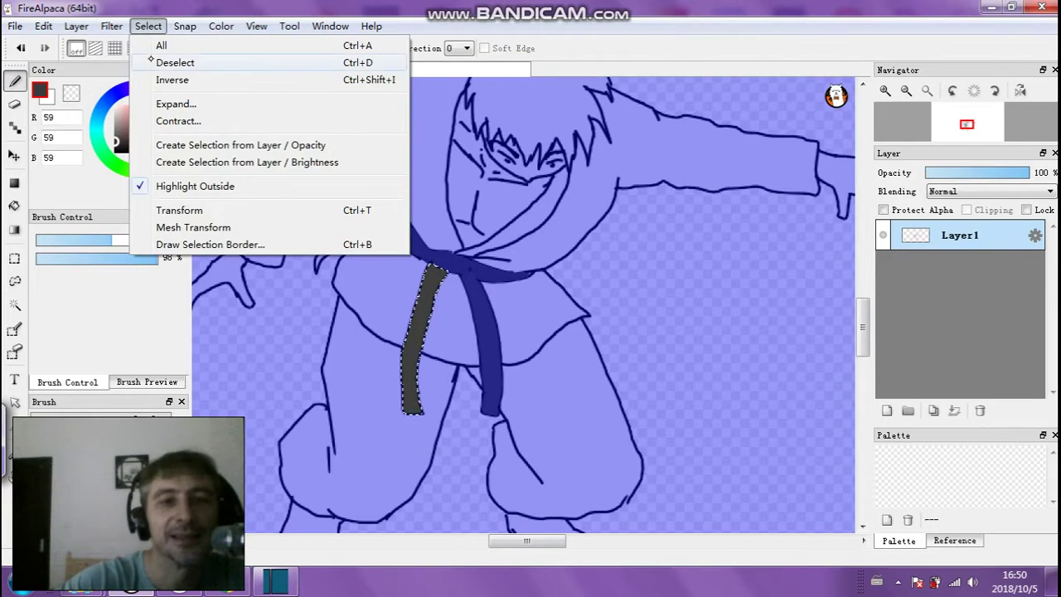
click(166, 63)
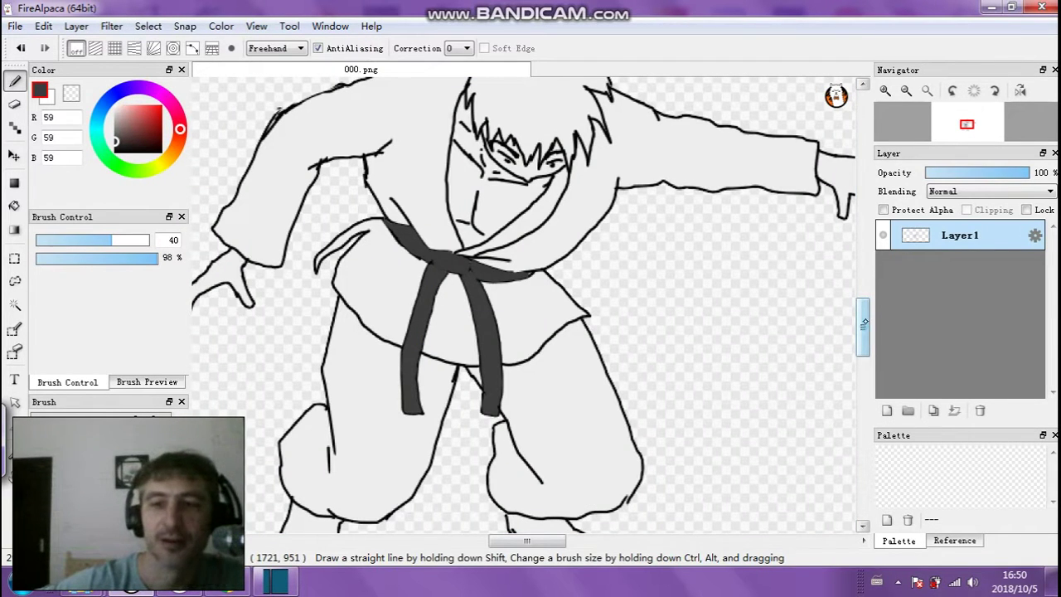
Select the fighter's spiky hair with the Magic Wand, paint it the same dark grey as the belt, and deselect
drag(863, 323, 861, 309)
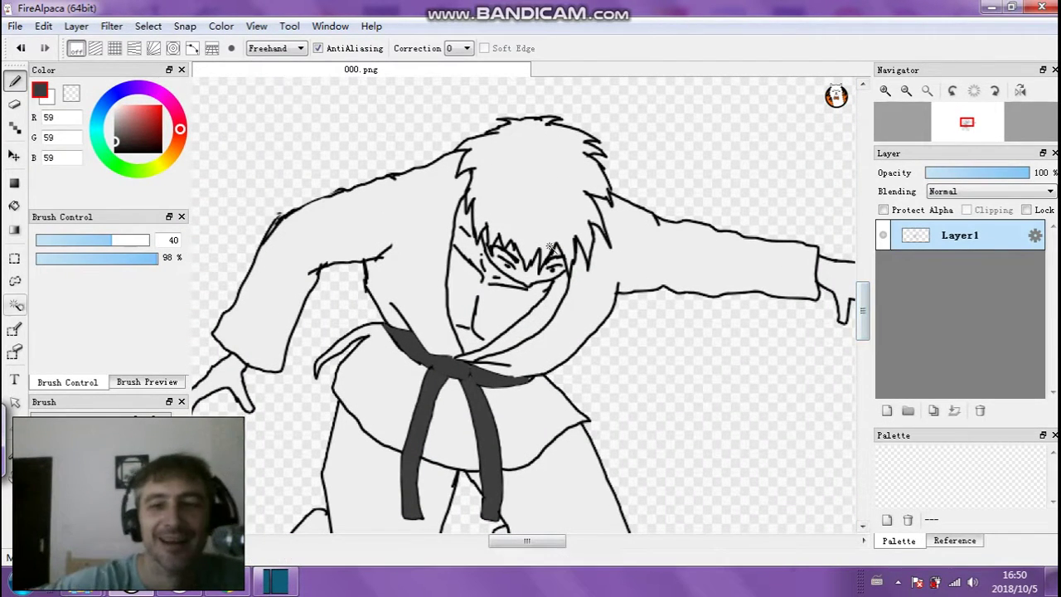
click(14, 305)
click(551, 237)
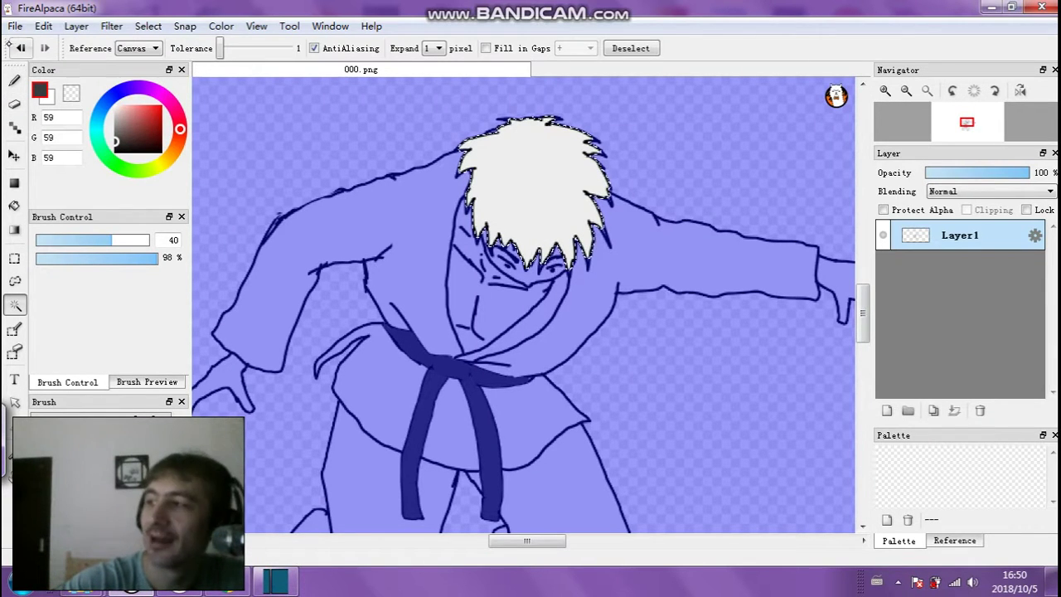
click(14, 80)
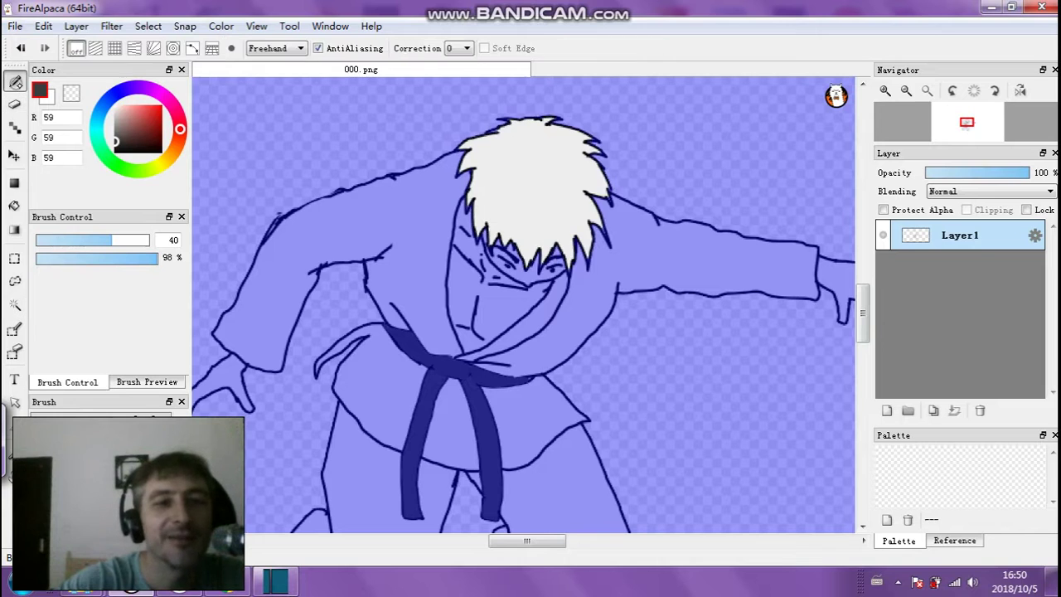
mouse_move(468, 157)
mouse_down()
mouse_move(513, 291)
mouse_move(508, 248)
mouse_move(539, 296)
mouse_move(525, 173)
mouse_move(560, 277)
mouse_move(576, 264)
mouse_move(563, 116)
mouse_move(514, 143)
mouse_move(532, 127)
mouse_move(568, 237)
mouse_move(578, 176)
mouse_move(585, 229)
mouse_move(591, 191)
mouse_move(605, 254)
mouse_move(603, 179)
mouse_move(555, 282)
mouse_up()
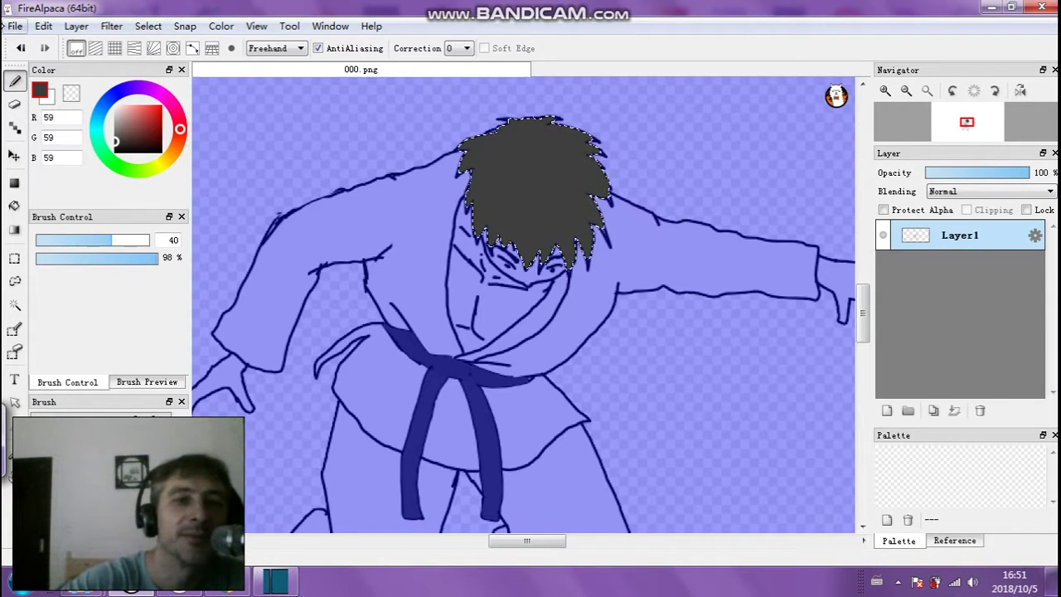
click(148, 26)
click(159, 58)
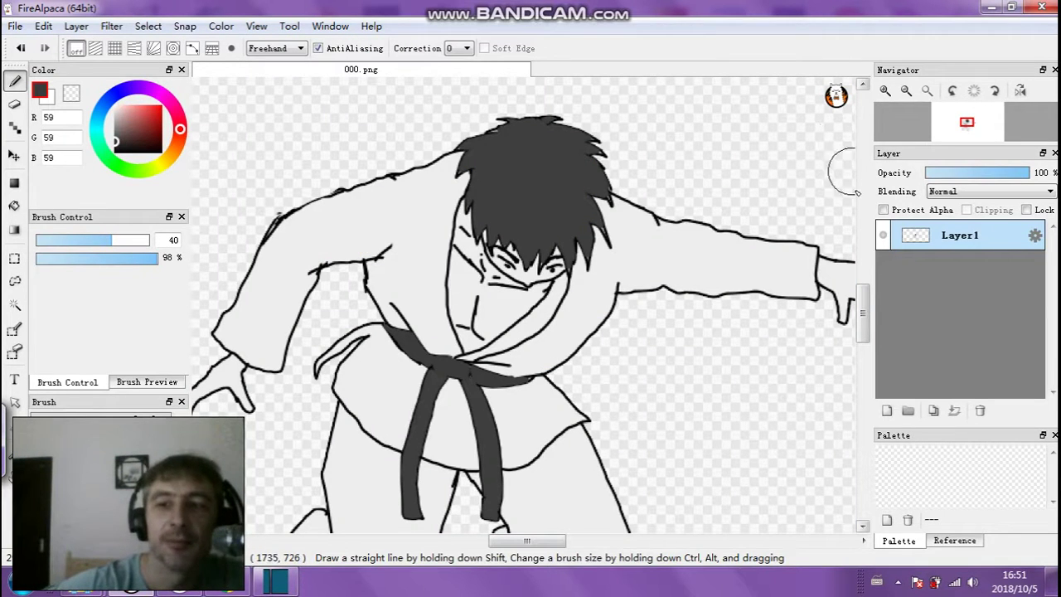
Select the small patch between the hair spikes at the left temple and paint it light grey RGB 218, 218, 218
click(906, 90)
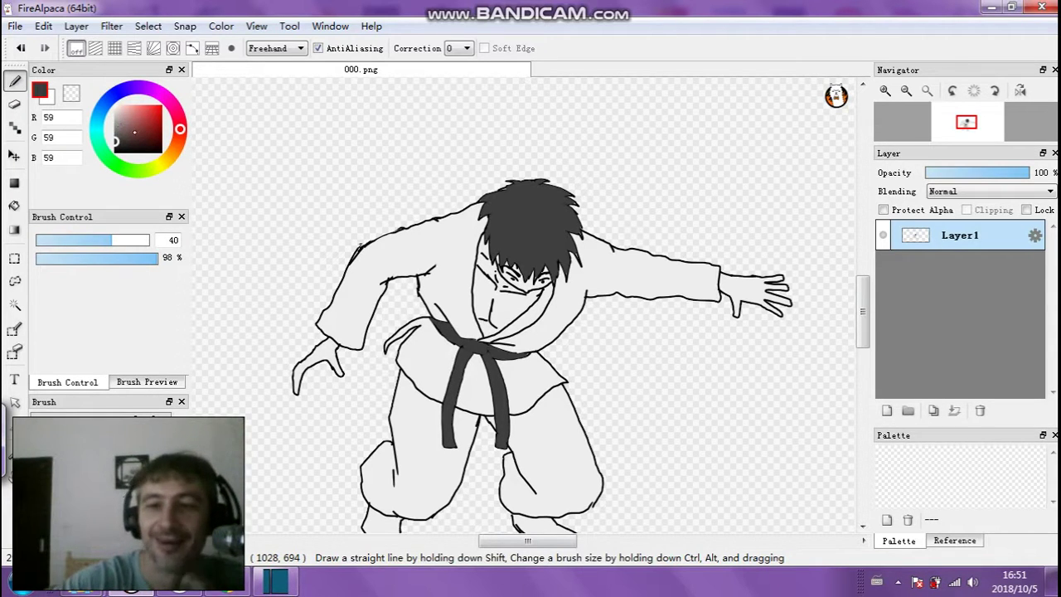
click(885, 90)
click(885, 90)
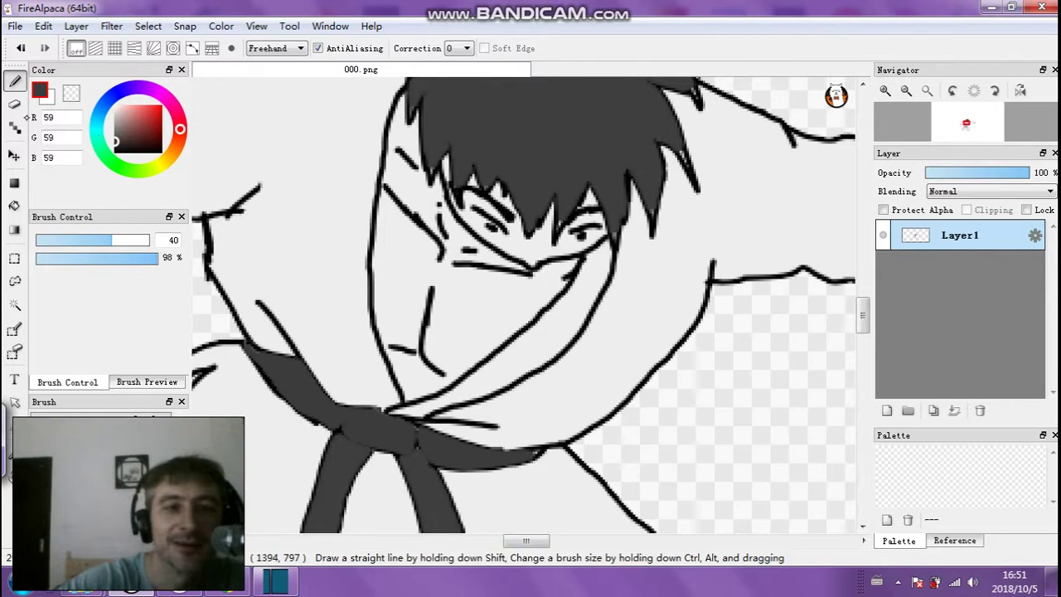
click(14, 306)
click(15, 306)
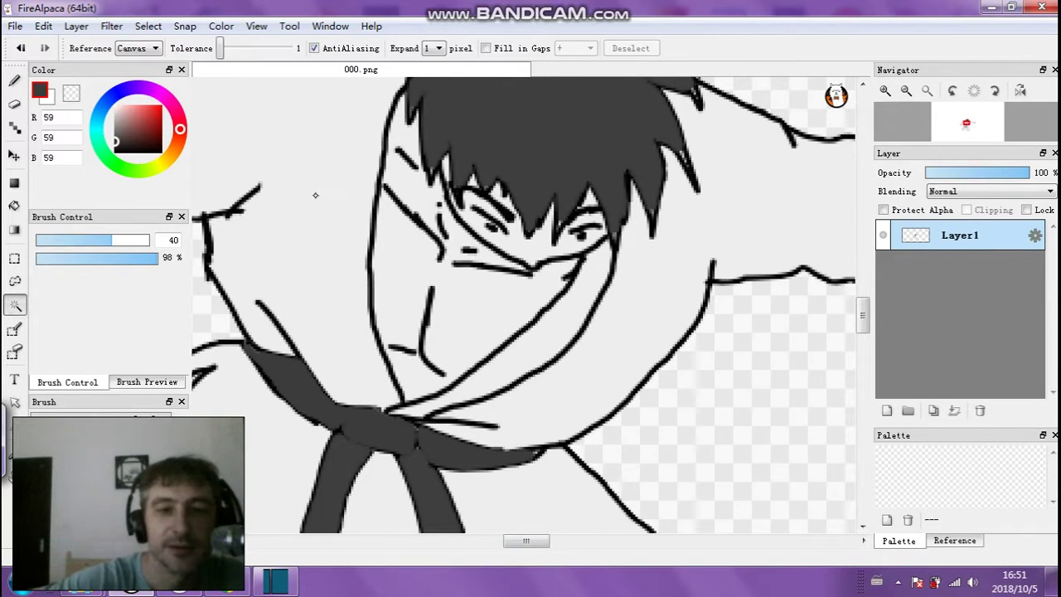
click(447, 172)
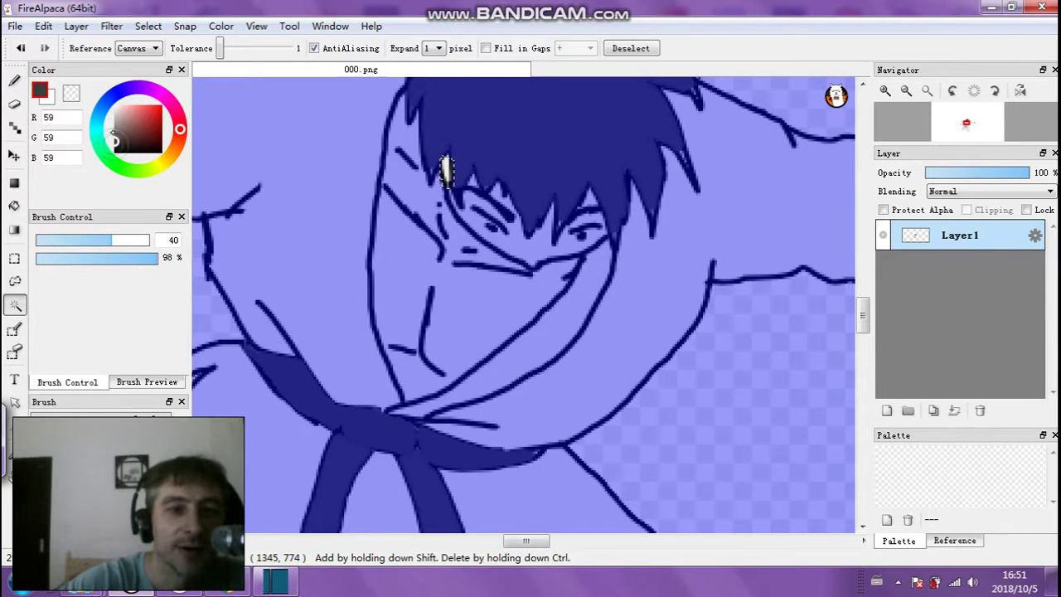
drag(119, 139, 113, 112)
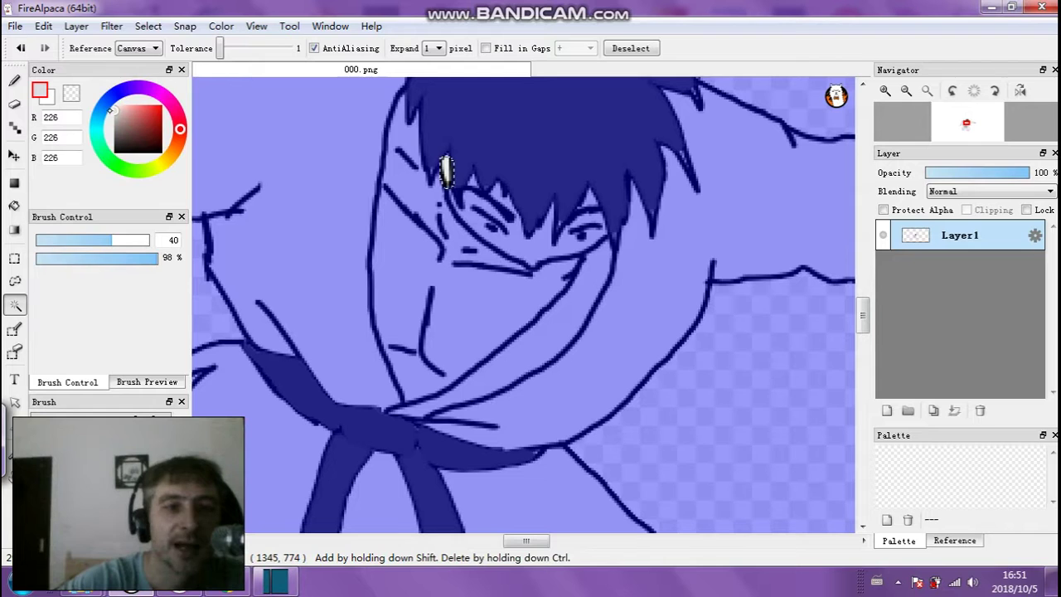
key(b)
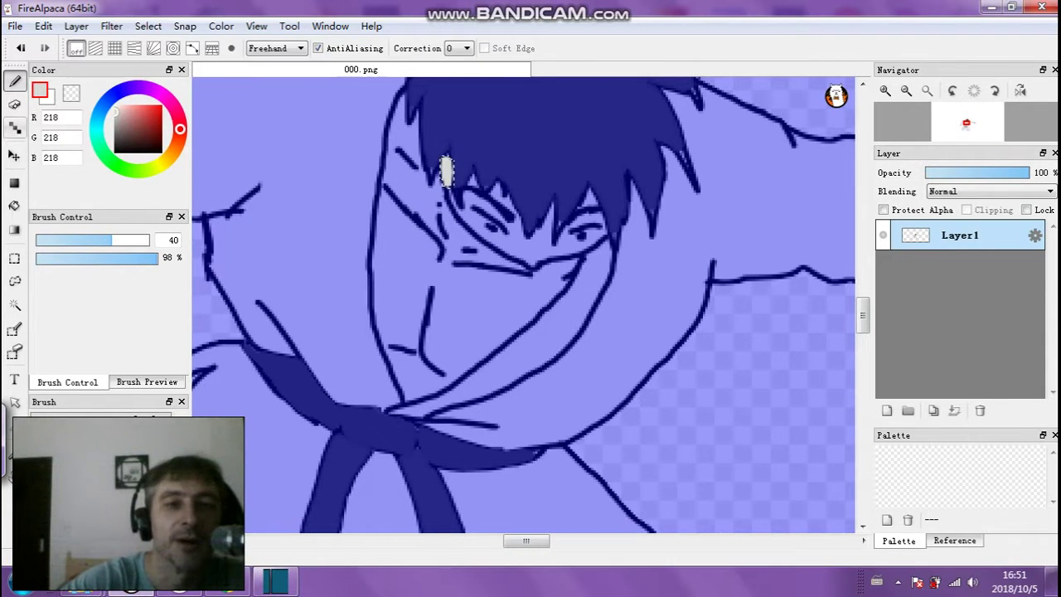
Select the next two small skin gaps between the hair spikes above the left eye with the Magic Wand and paint them light grey
click(14, 305)
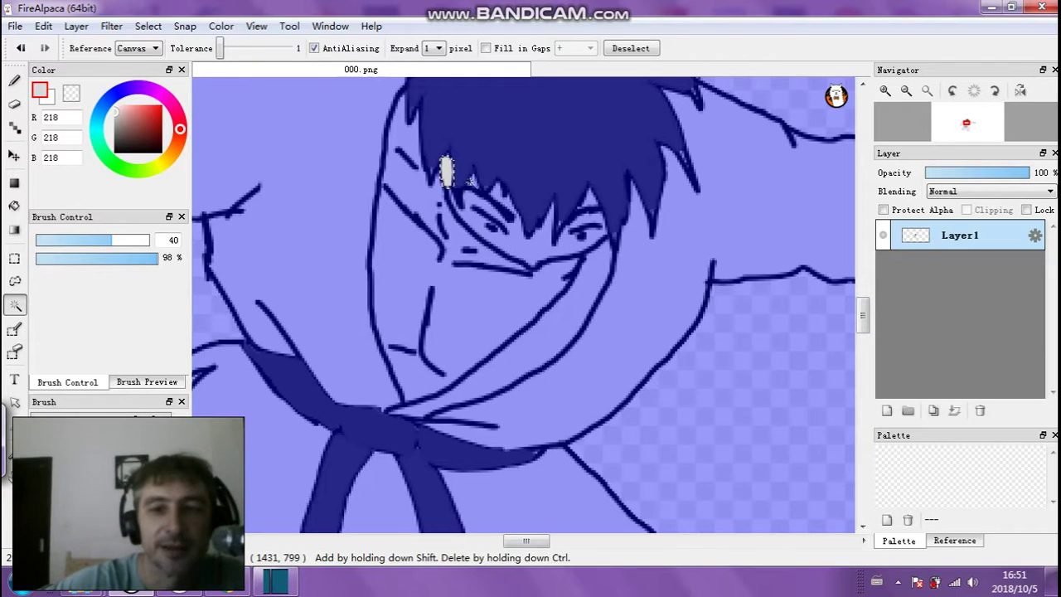
click(472, 184)
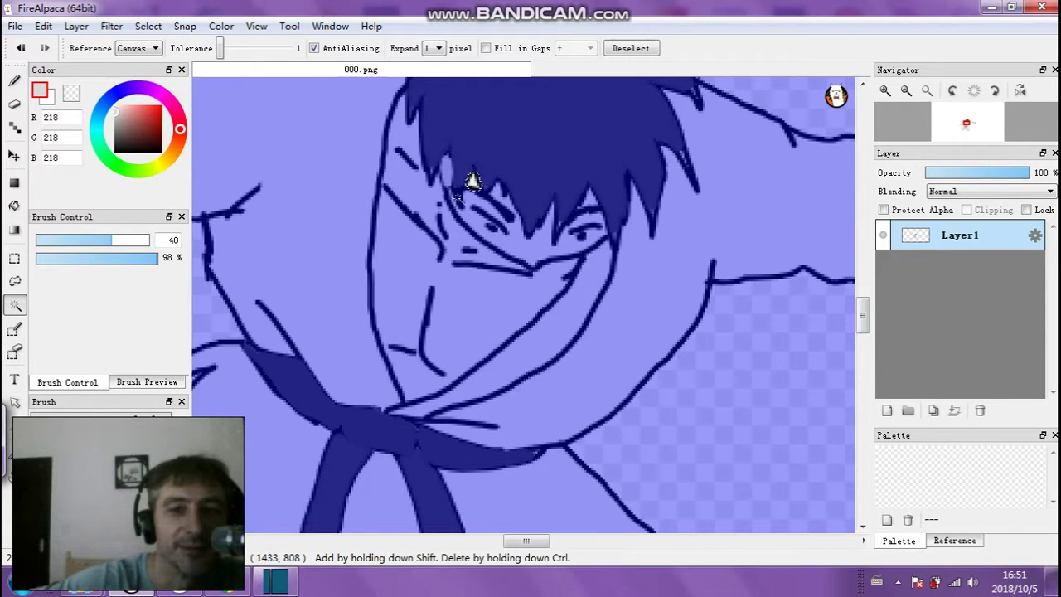
key(b)
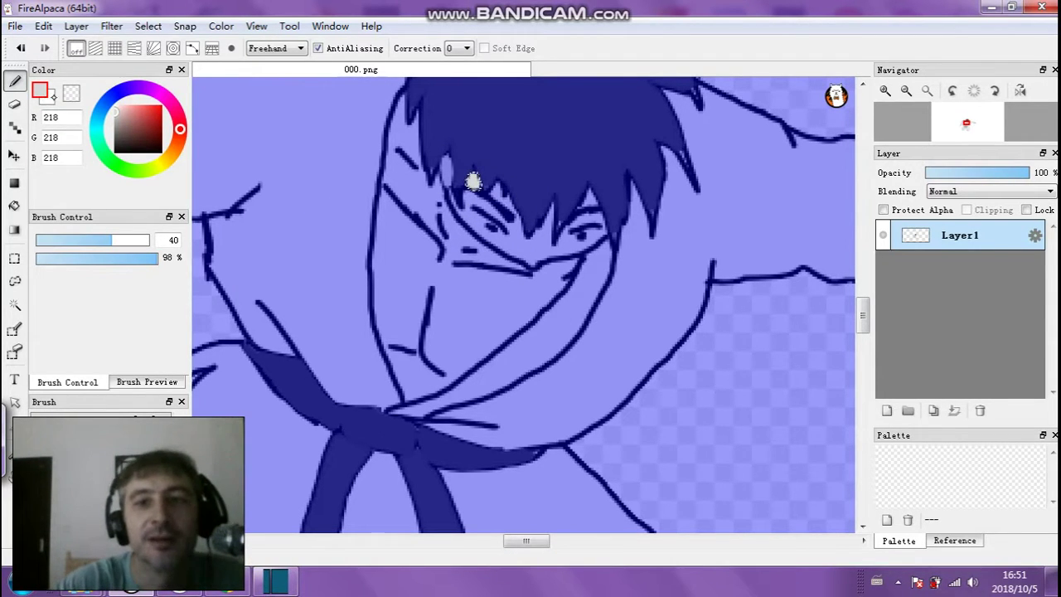
click(14, 305)
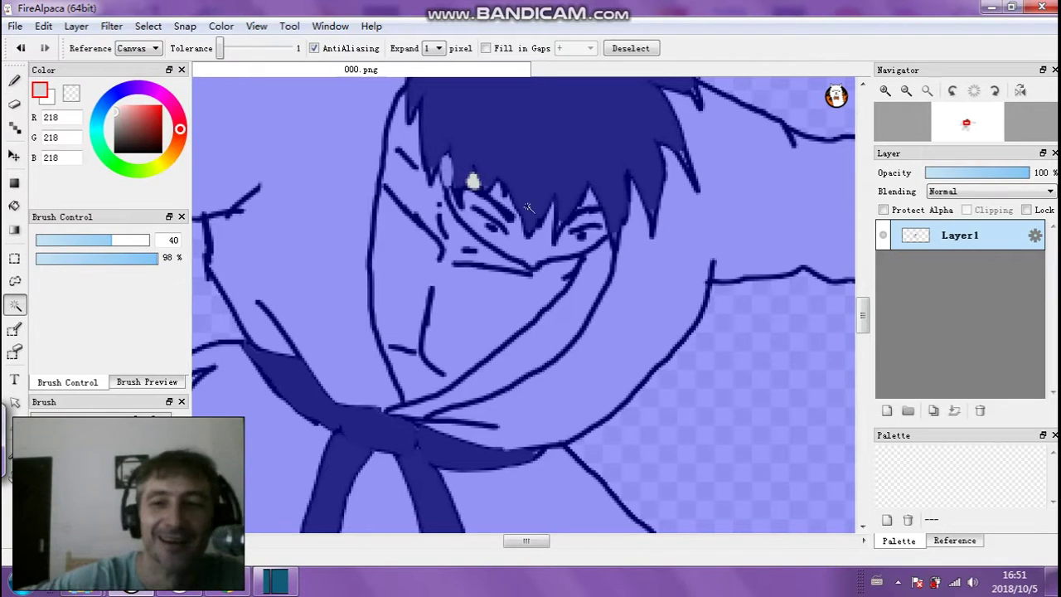
key(b)
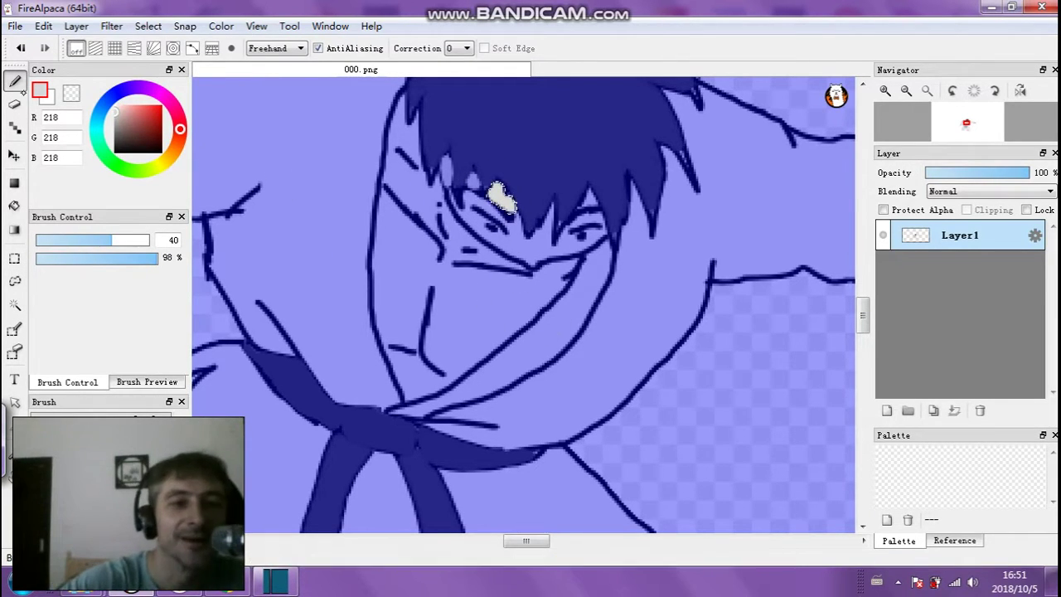
Try to paint the Magic Wand-selected face area around the eyes light grey with the brush, and undo the stroke
click(15, 305)
click(499, 195)
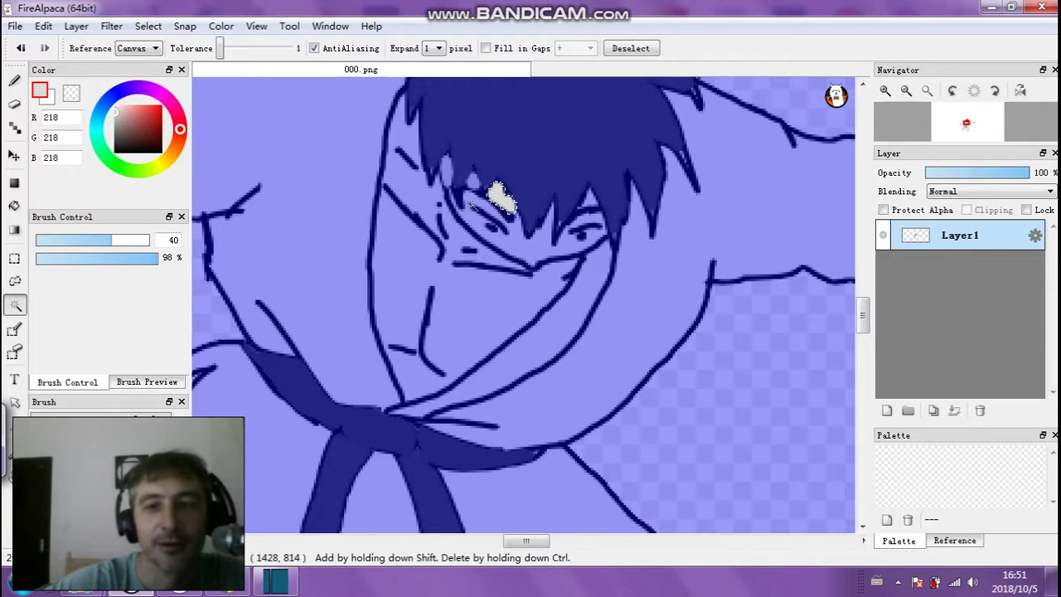
click(473, 198)
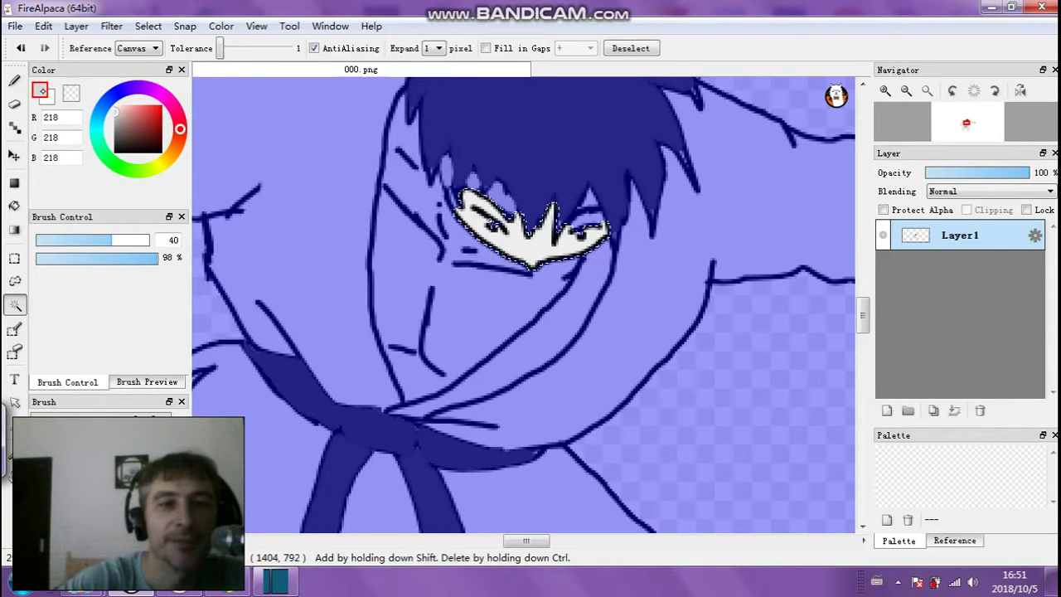
click(15, 81)
drag(454, 212, 585, 303)
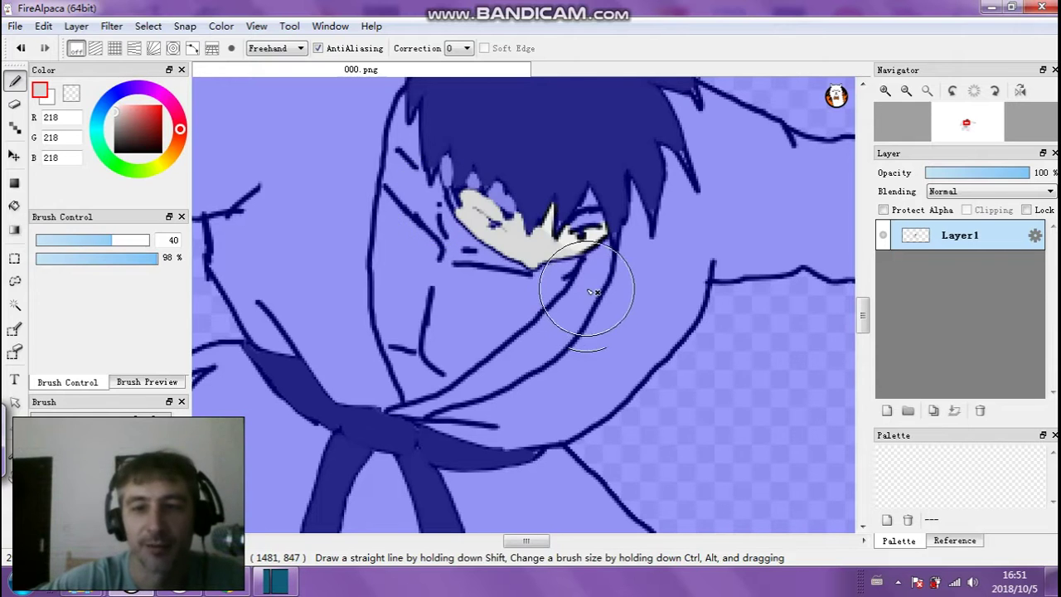
key(ctrl+z)
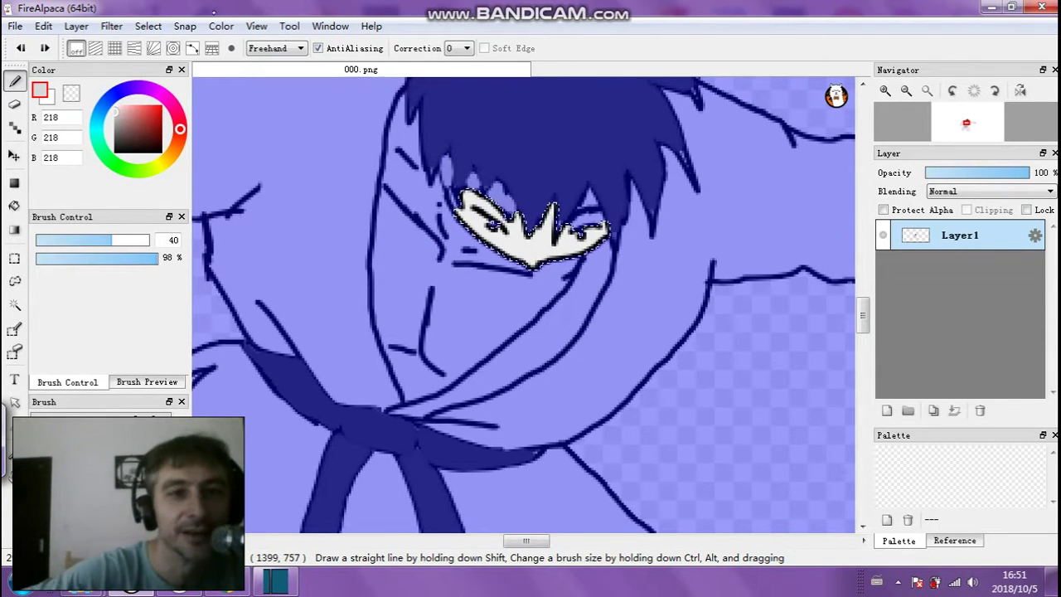
Deselect and fill the face around the eyes, then the chest and neck area, with light grey RGB 218, 218, 218 using the Bucket tool
click(148, 26)
click(151, 59)
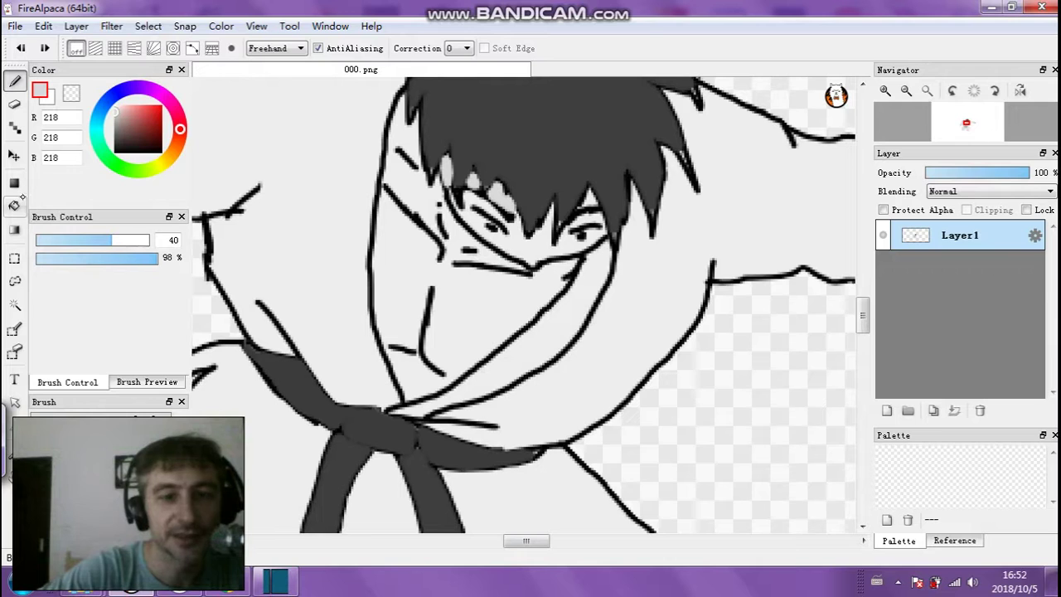
click(15, 206)
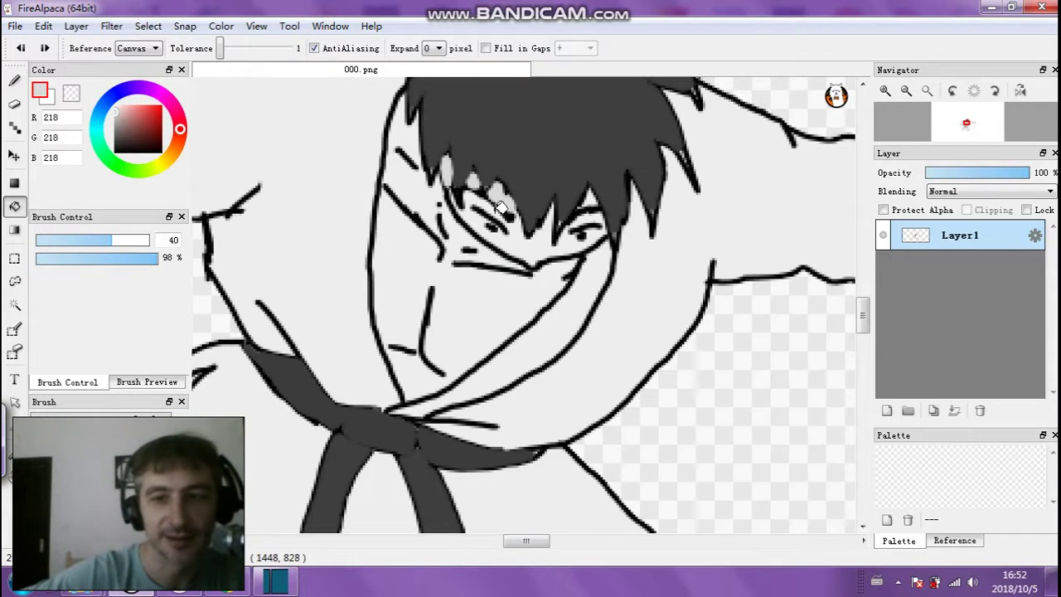
click(480, 201)
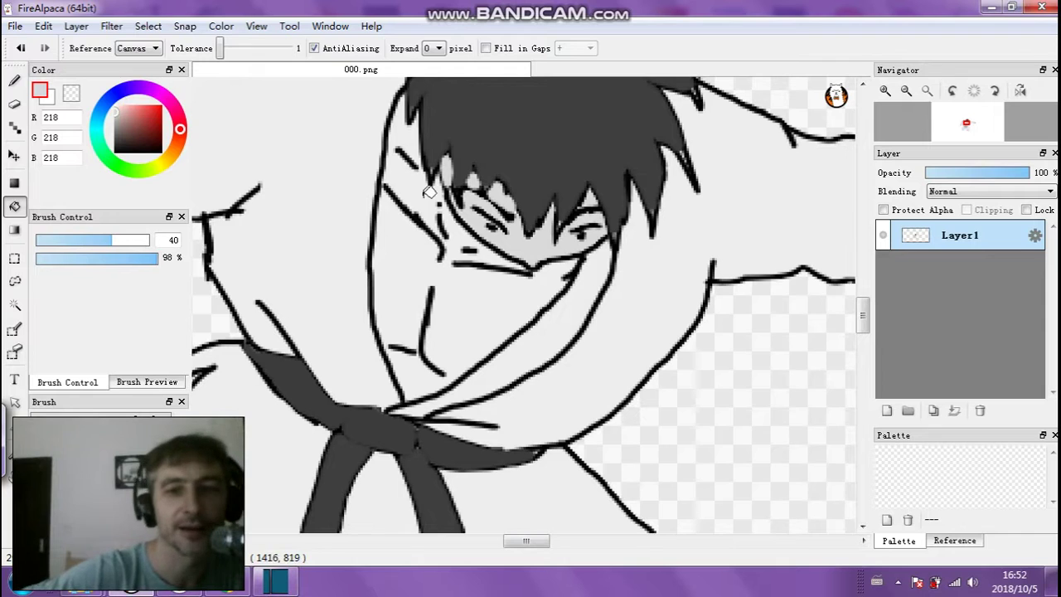
click(492, 270)
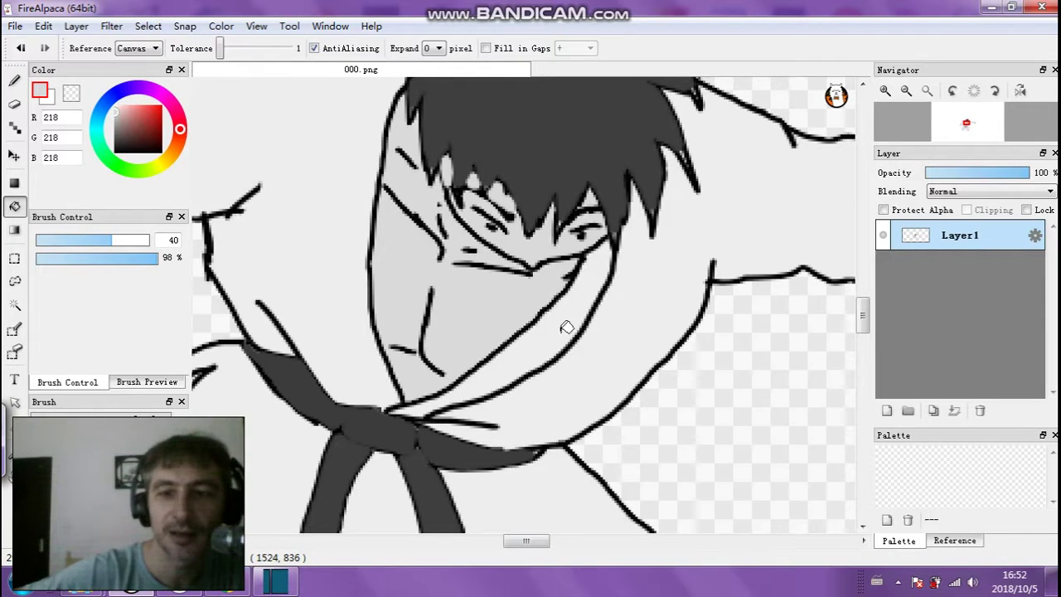
Fill the fighter's outstretched hand and the hand on the opposite, lowered arm with the same light grey
drag(526, 540, 554, 541)
click(762, 278)
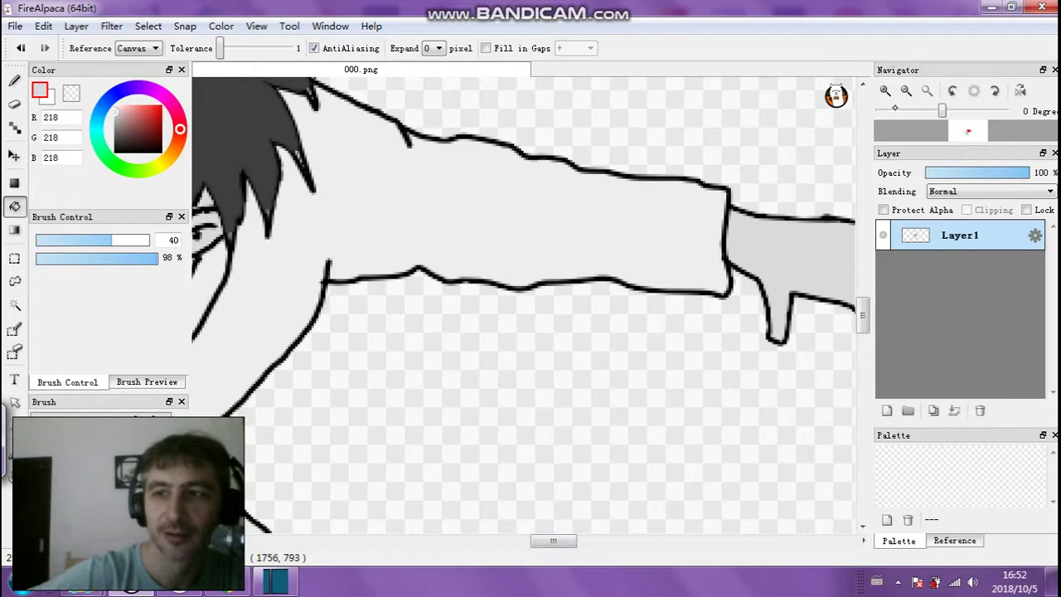
click(905, 90)
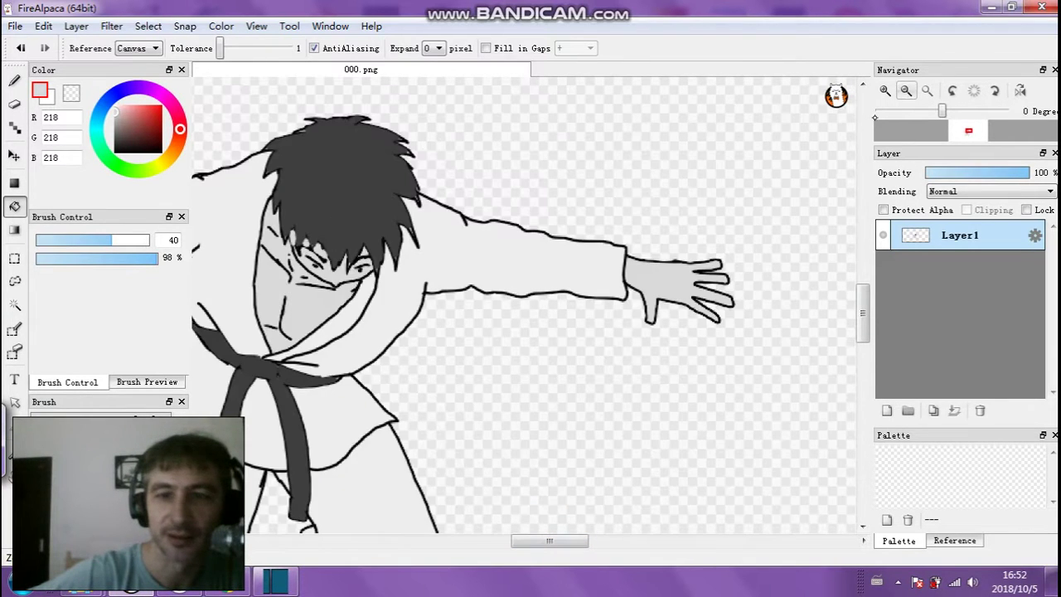
drag(527, 539, 463, 540)
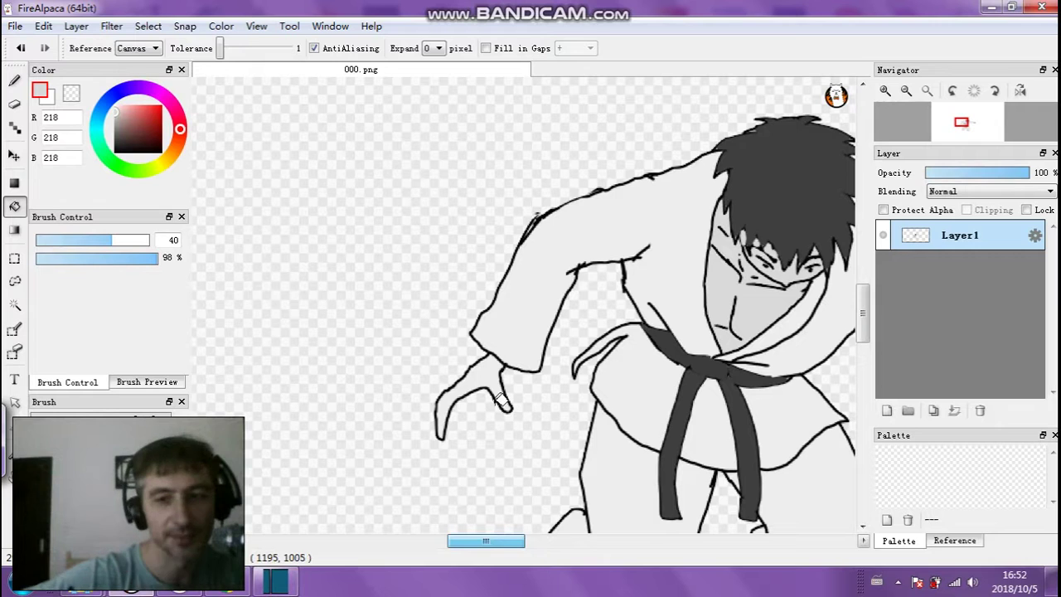
click(496, 363)
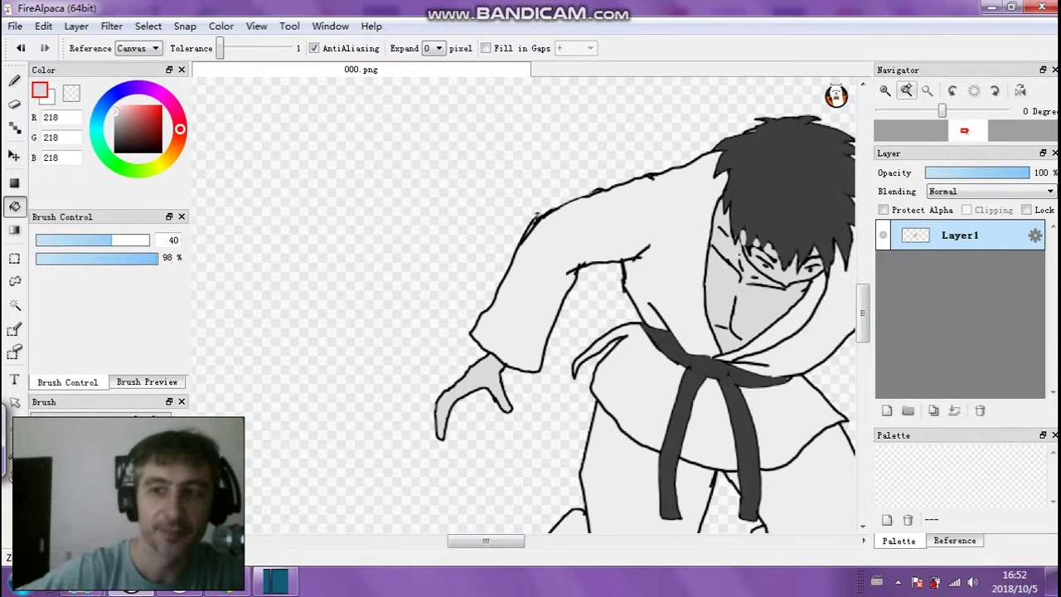
Apply a Levels adjustment with the input black point raised until the dark grey hair and belt turn black
click(905, 90)
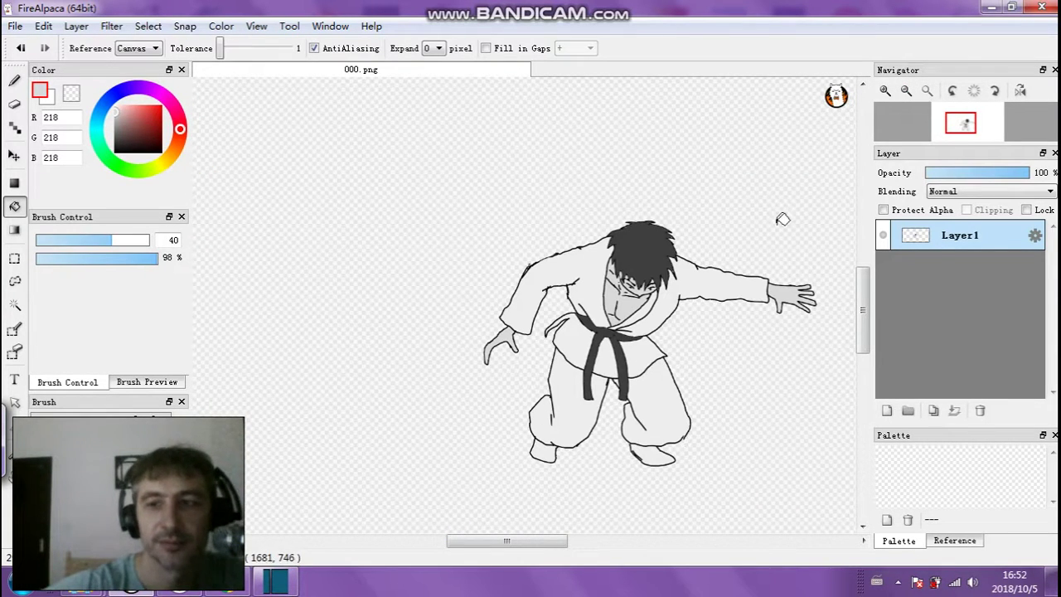
click(885, 91)
click(885, 90)
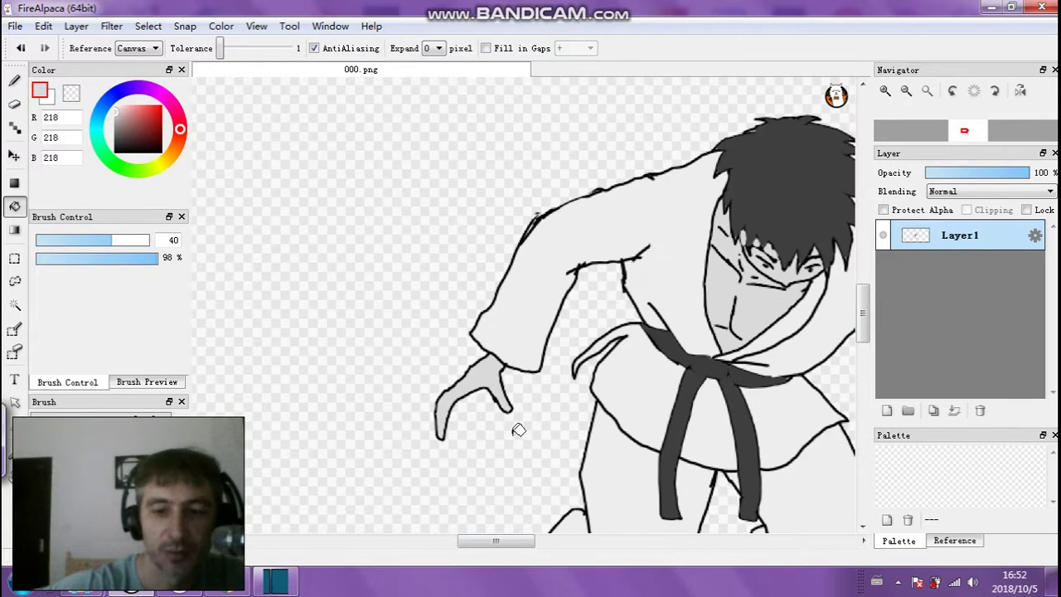
drag(476, 541, 507, 544)
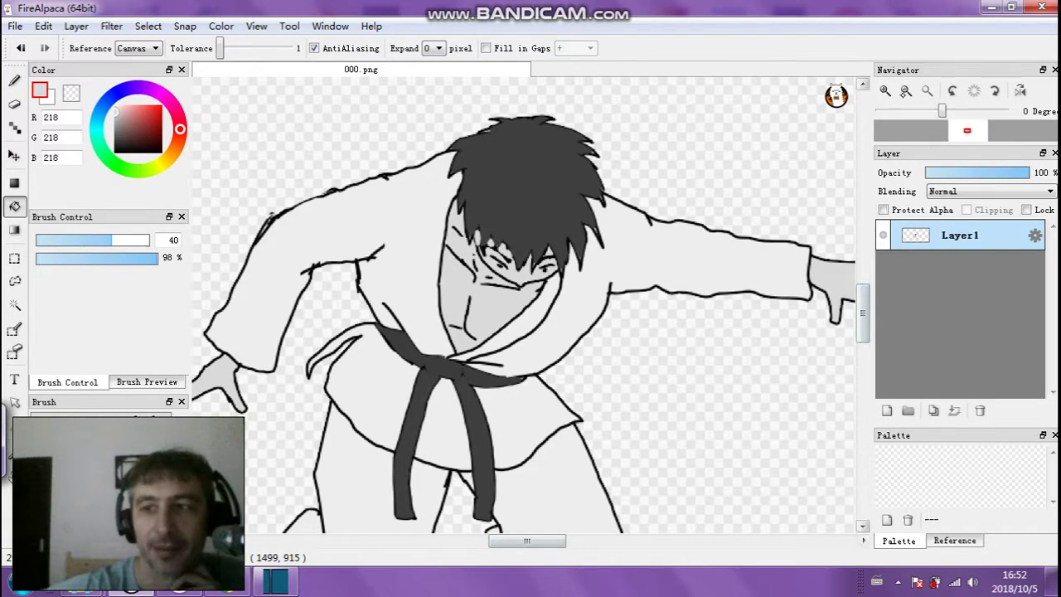
click(906, 90)
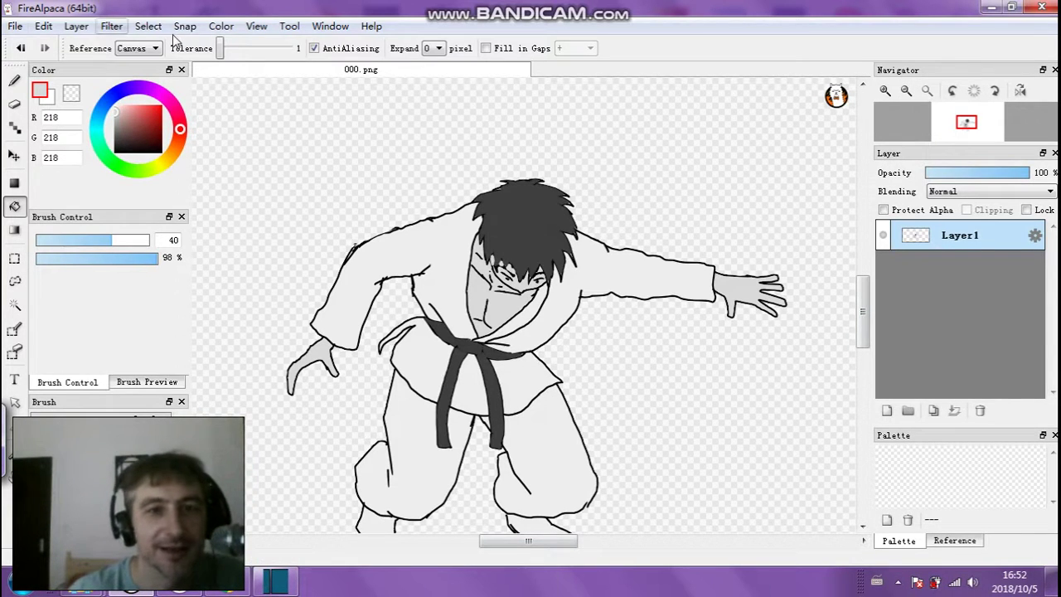
click(113, 26)
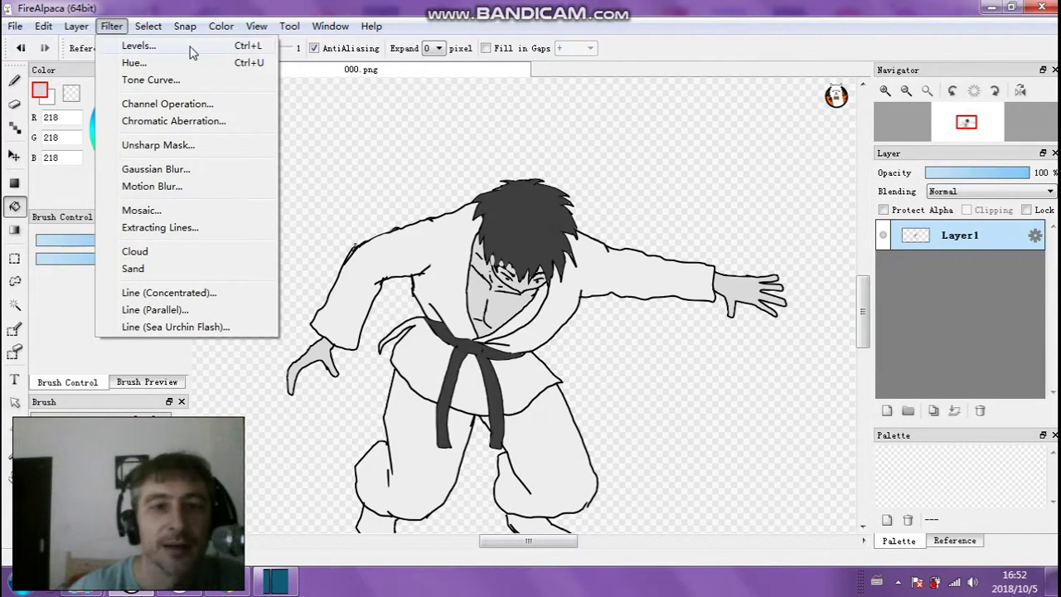
click(139, 46)
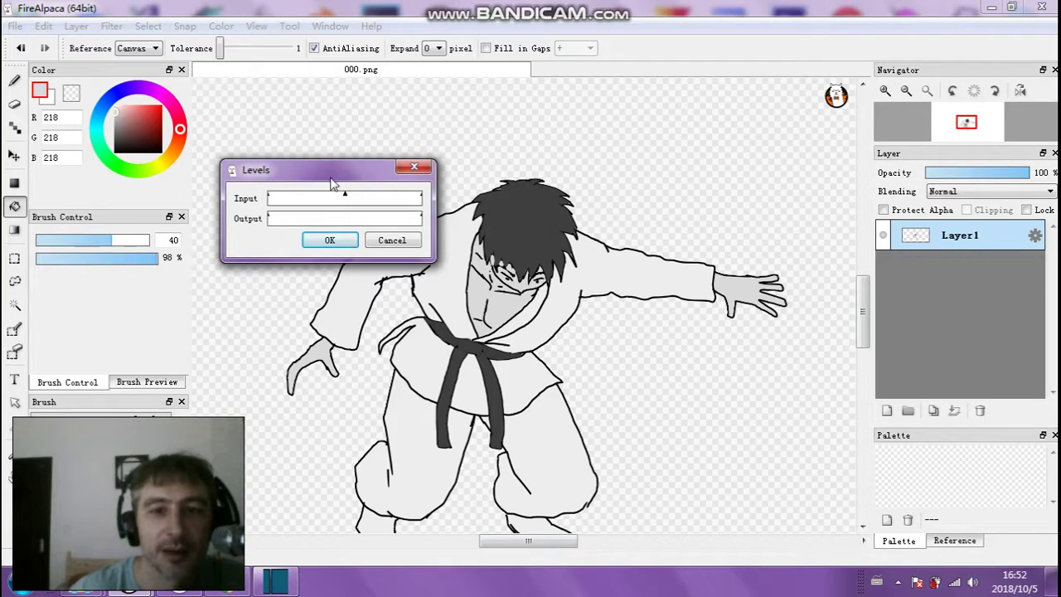
drag(331, 179, 277, 116)
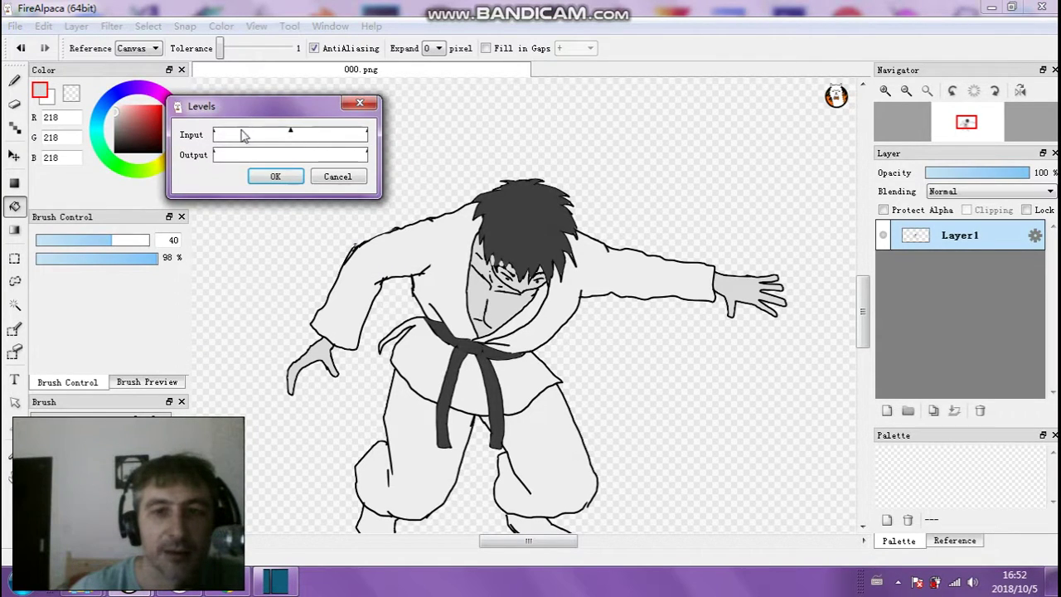
mouse_move(215, 136)
mouse_down()
mouse_move(227, 134)
mouse_move(207, 139)
mouse_up()
drag(367, 155, 389, 155)
drag(290, 133, 248, 138)
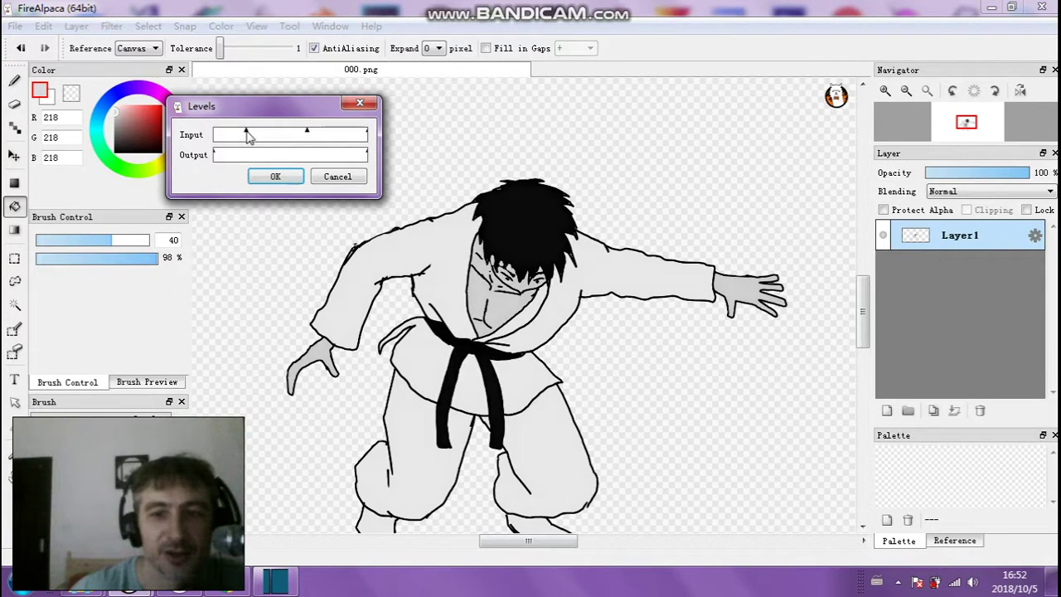
click(273, 177)
Apply a second Levels adjustment with the input white point slightly lowered to brighten the fighter's suit to near white
click(111, 26)
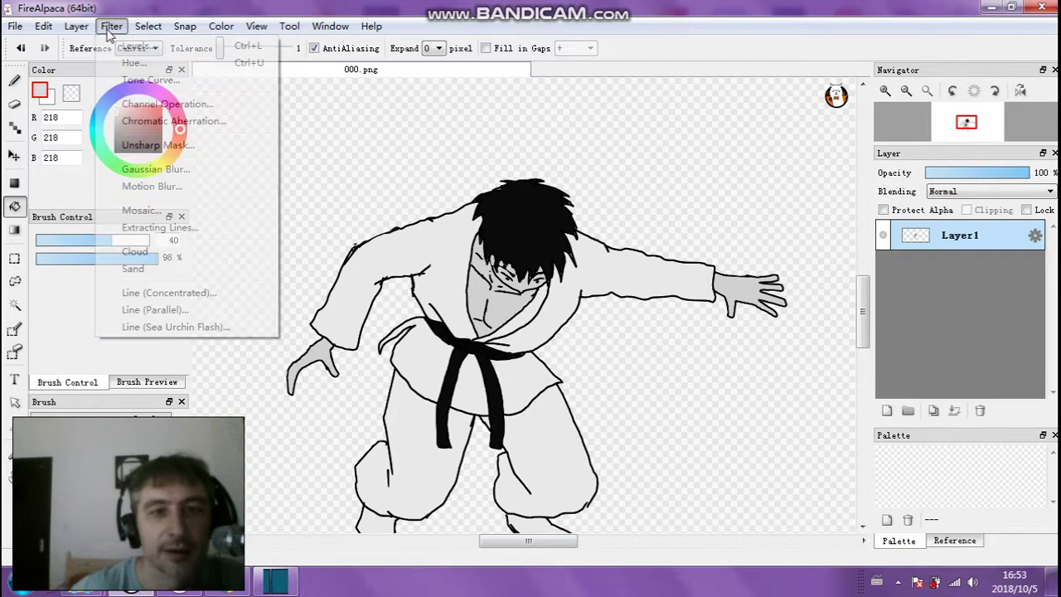
click(136, 47)
drag(363, 133, 358, 131)
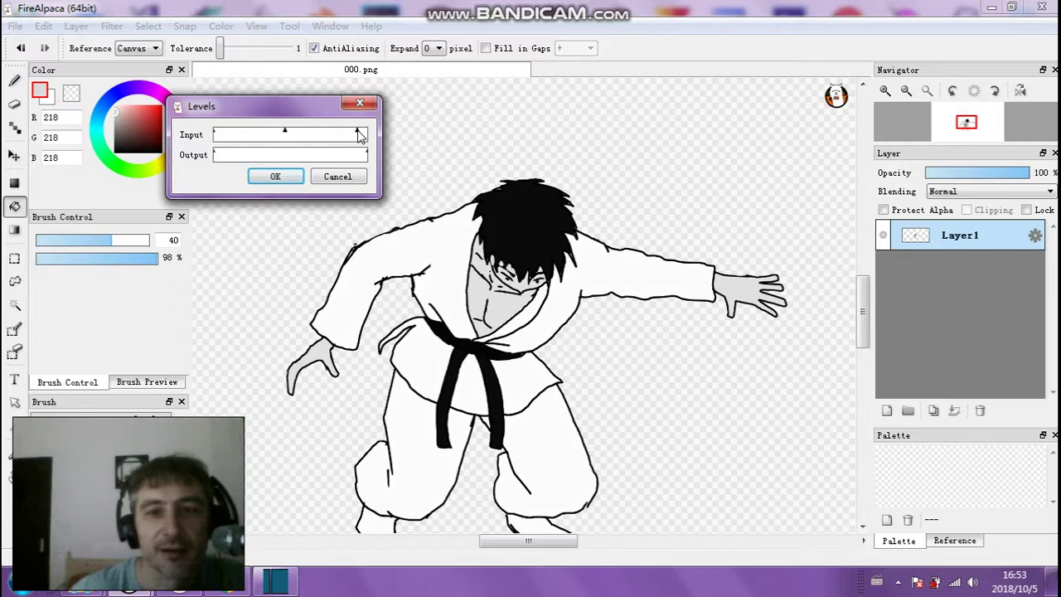
click(291, 176)
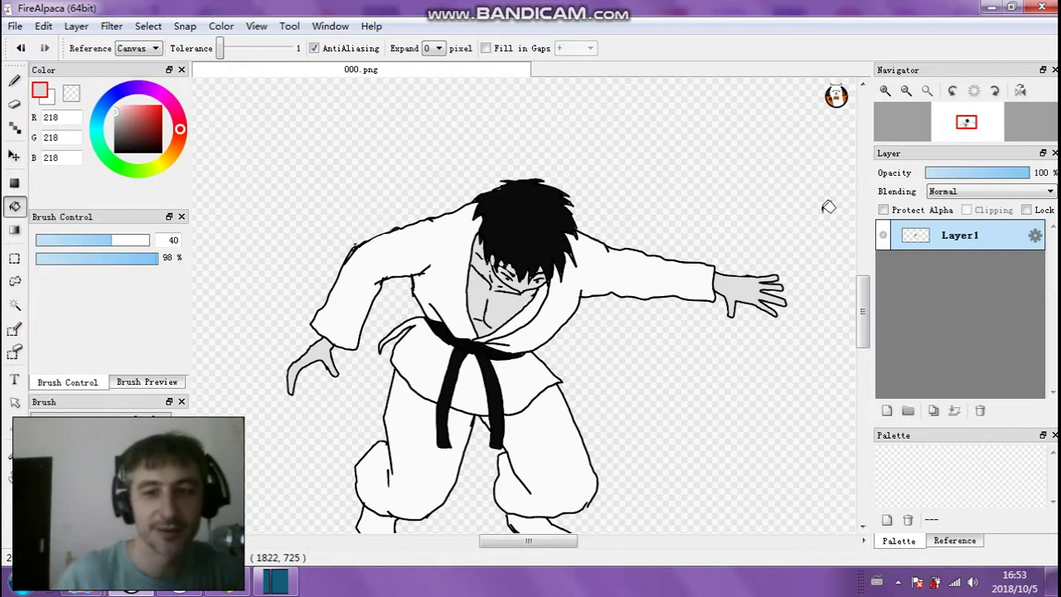
scroll(550, 284, down, 1)
scroll(554, 284, up, 1)
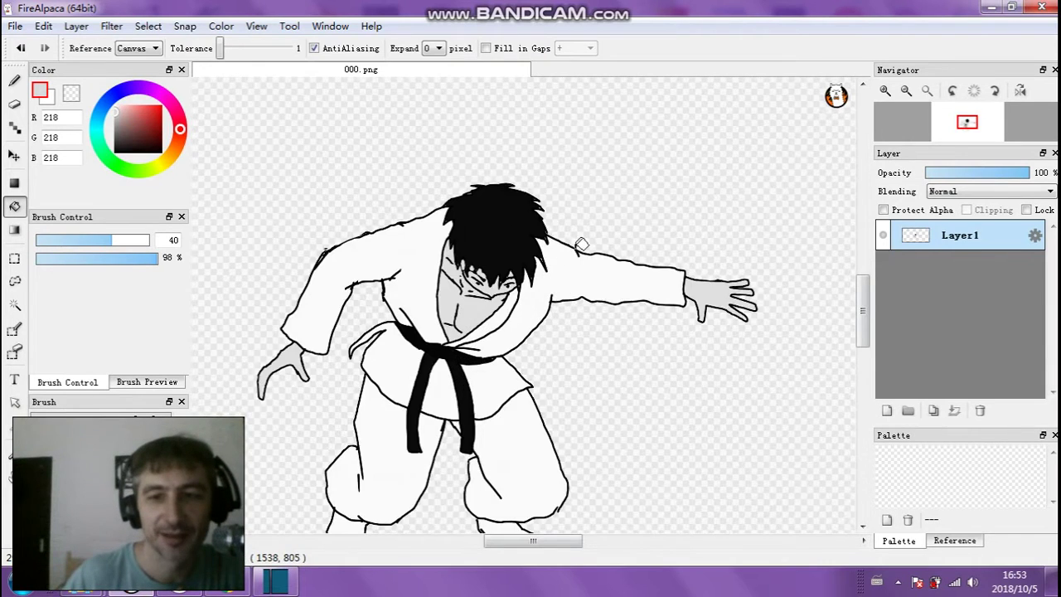
scroll(581, 245, down, 1)
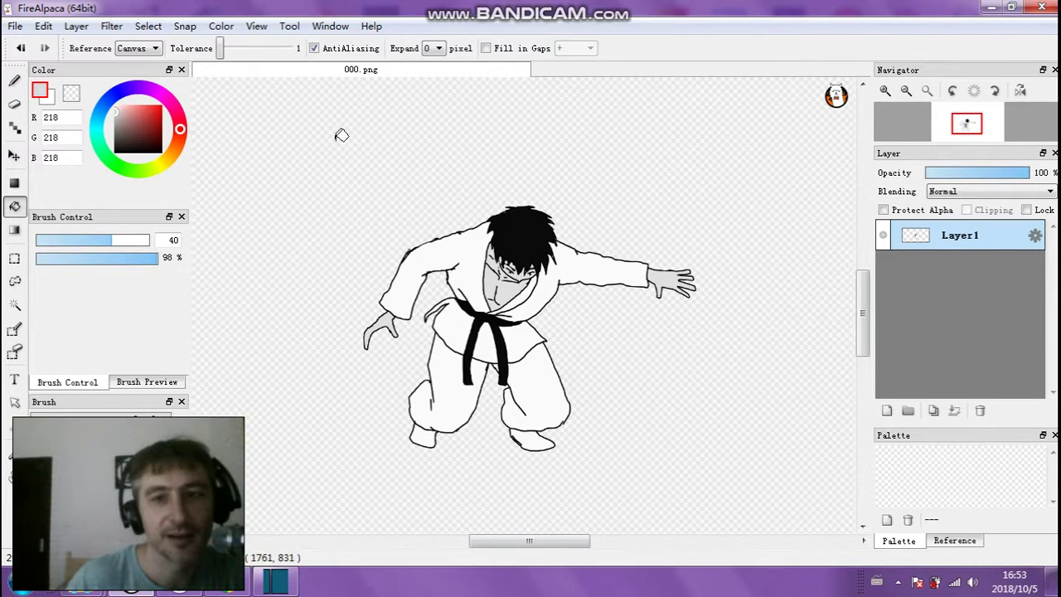
click(111, 27)
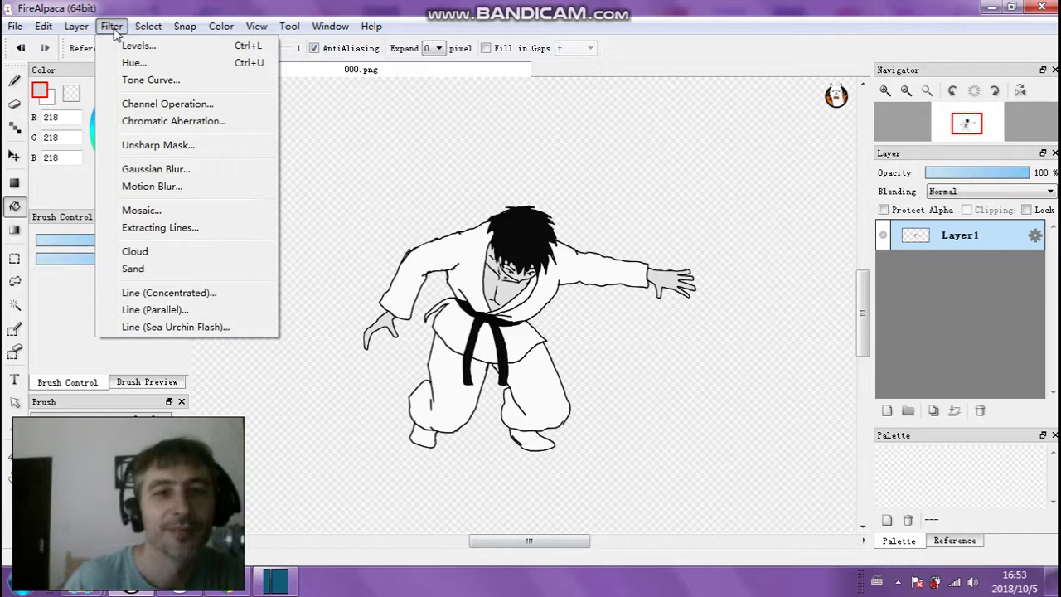
click(132, 45)
drag(367, 156, 366, 158)
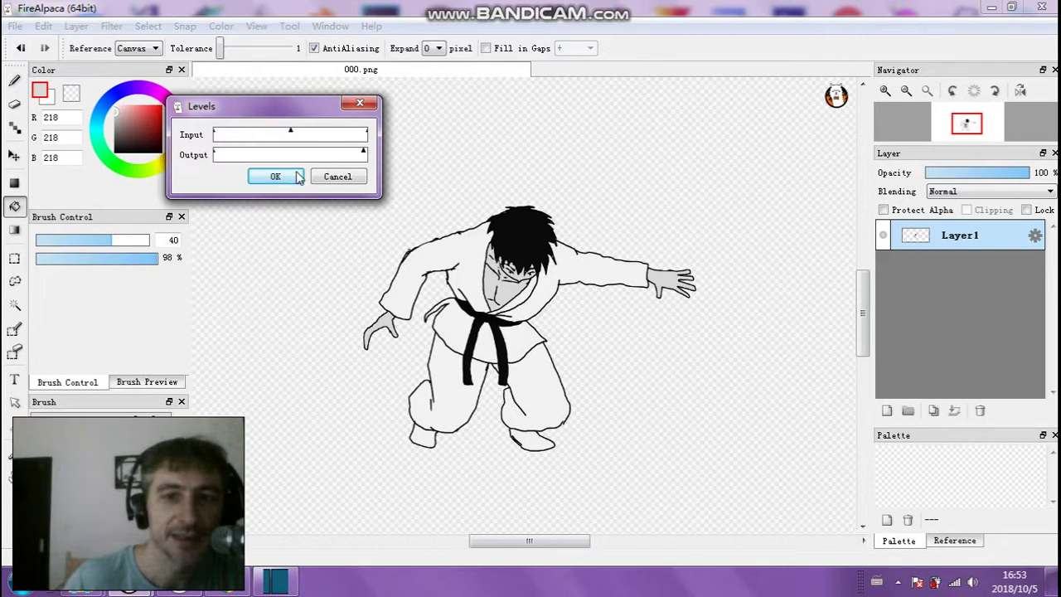
click(356, 176)
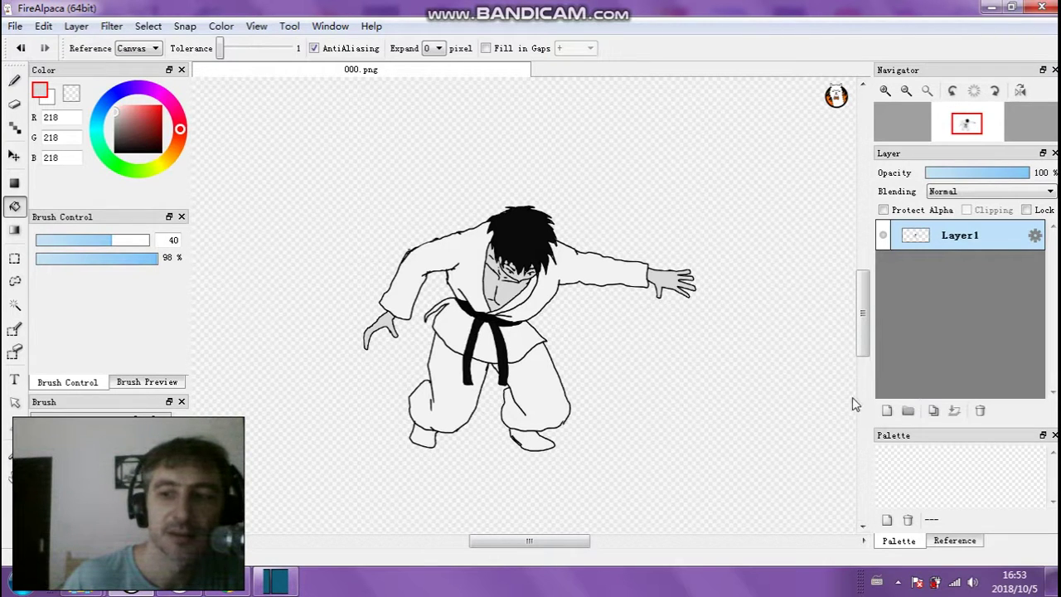
Duplicate the fighter's layer and darken the copy with a Levels adjustment that lowers the output white point
click(933, 410)
scroll(704, 331, up, 2)
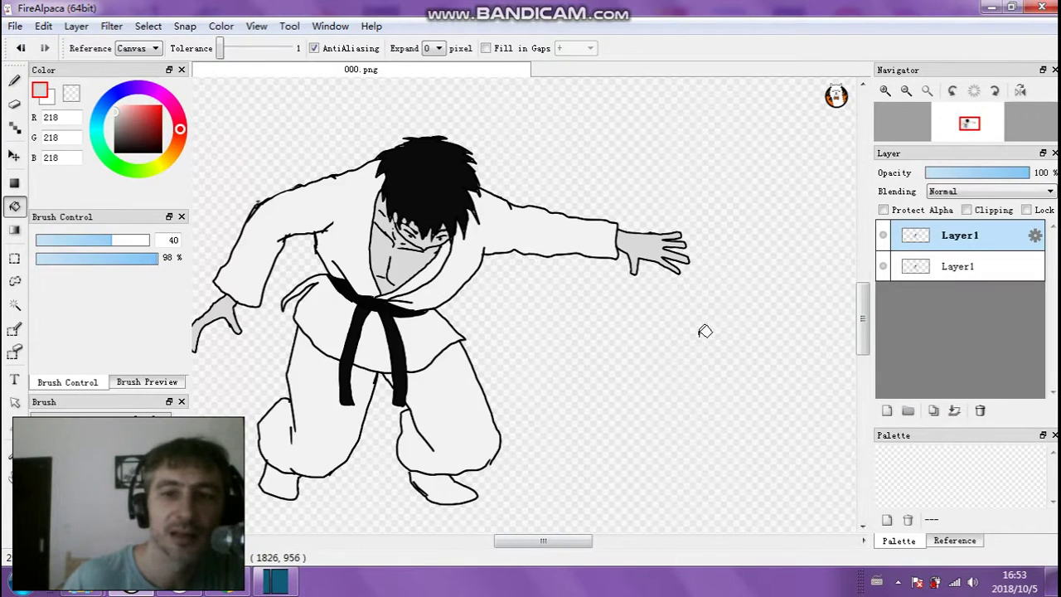
click(111, 26)
click(133, 46)
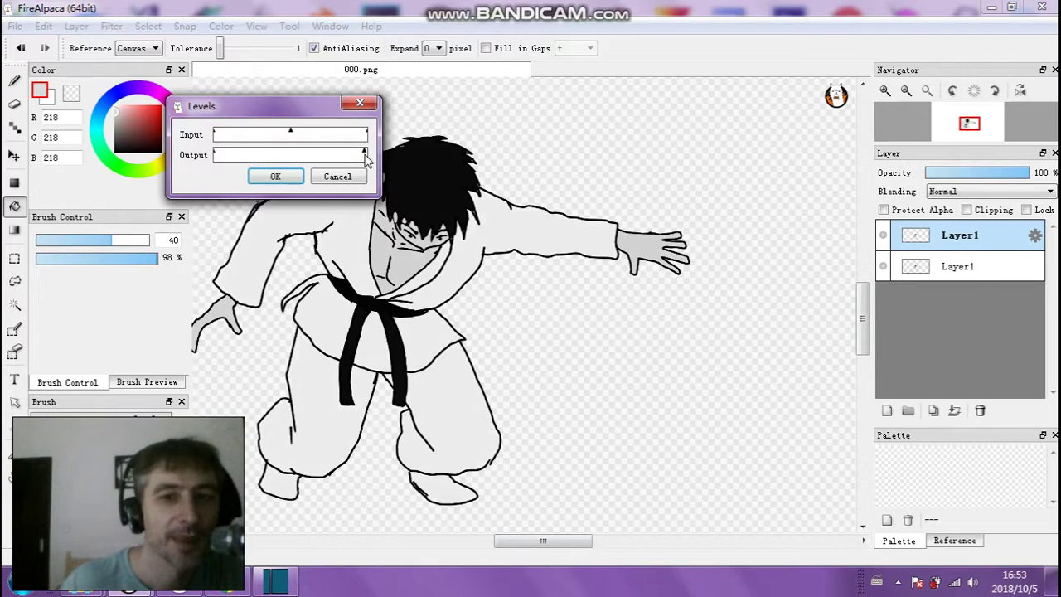
drag(359, 154, 348, 154)
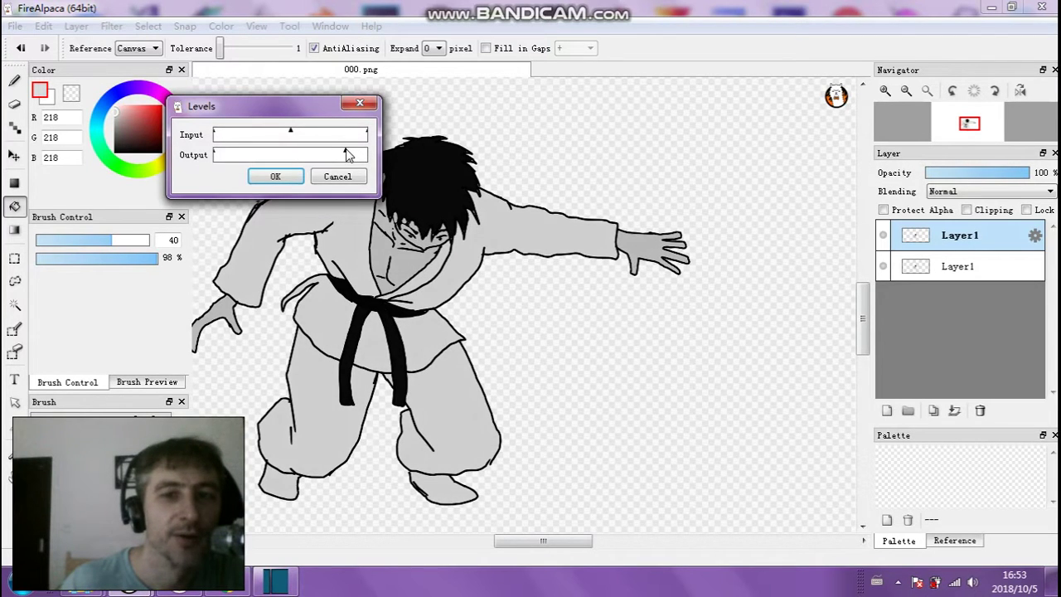
click(275, 177)
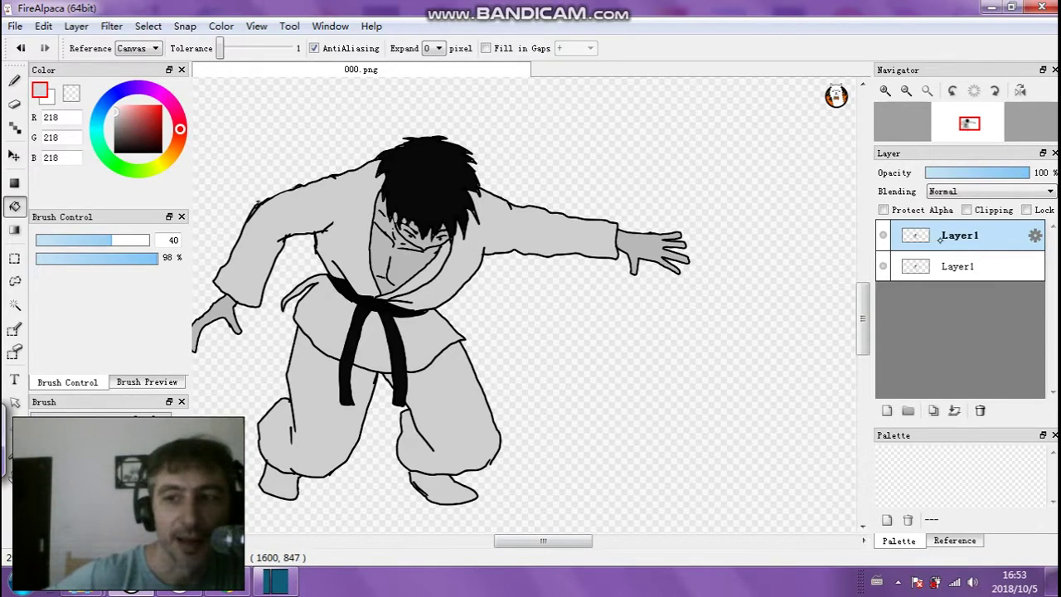
Move the bright fighter layer above the darkened copy and set the Eraser size to 17
click(941, 267)
click(943, 236)
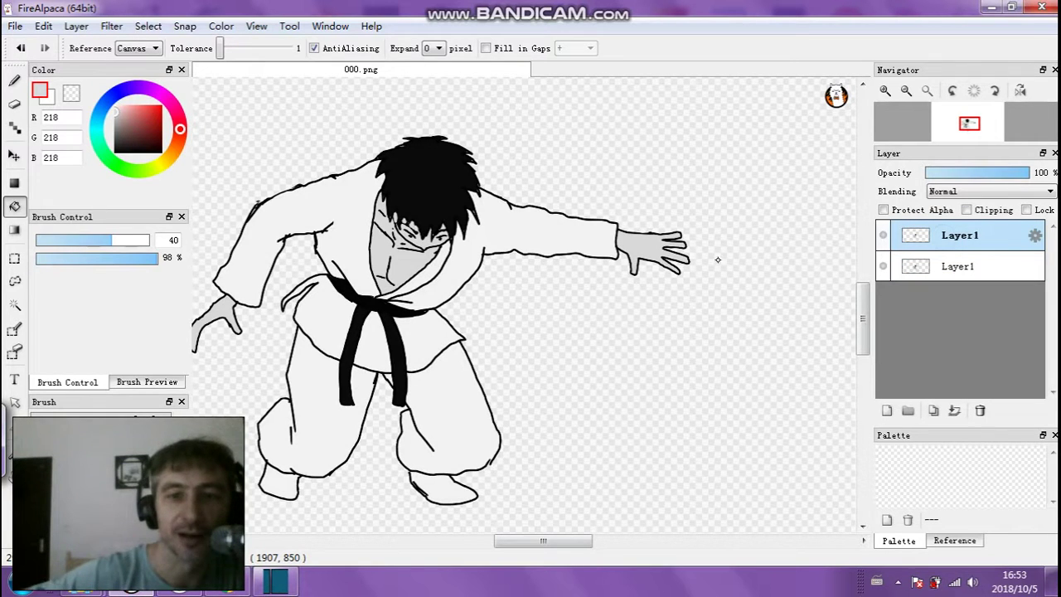
click(14, 81)
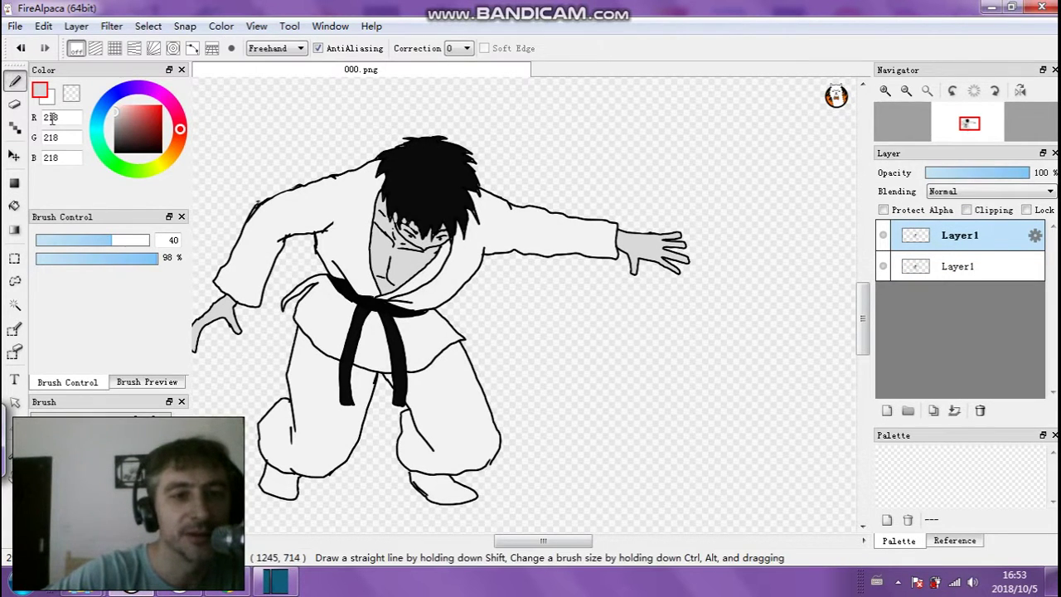
click(14, 104)
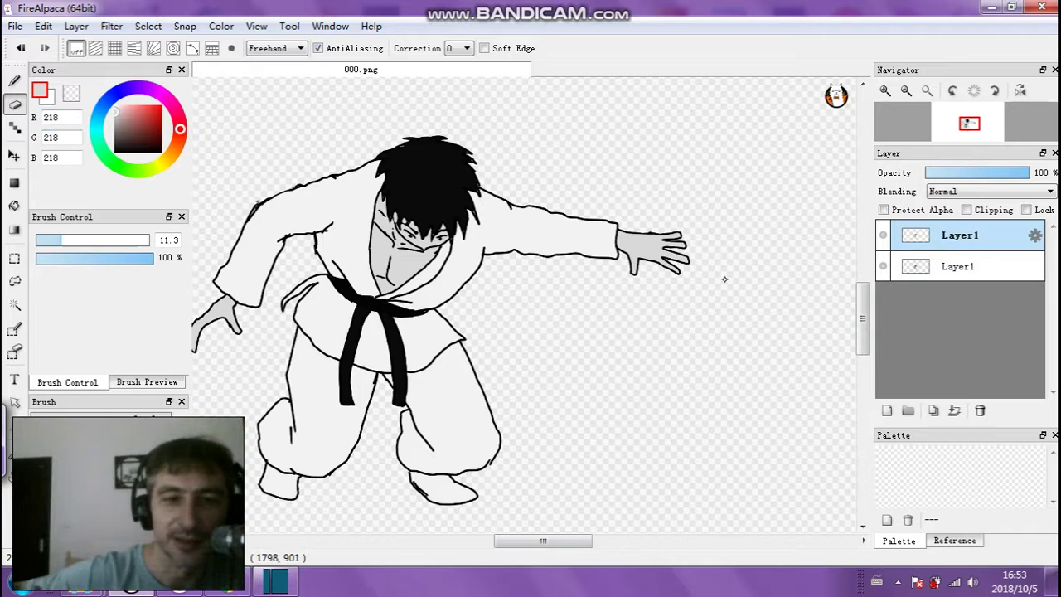
click(76, 239)
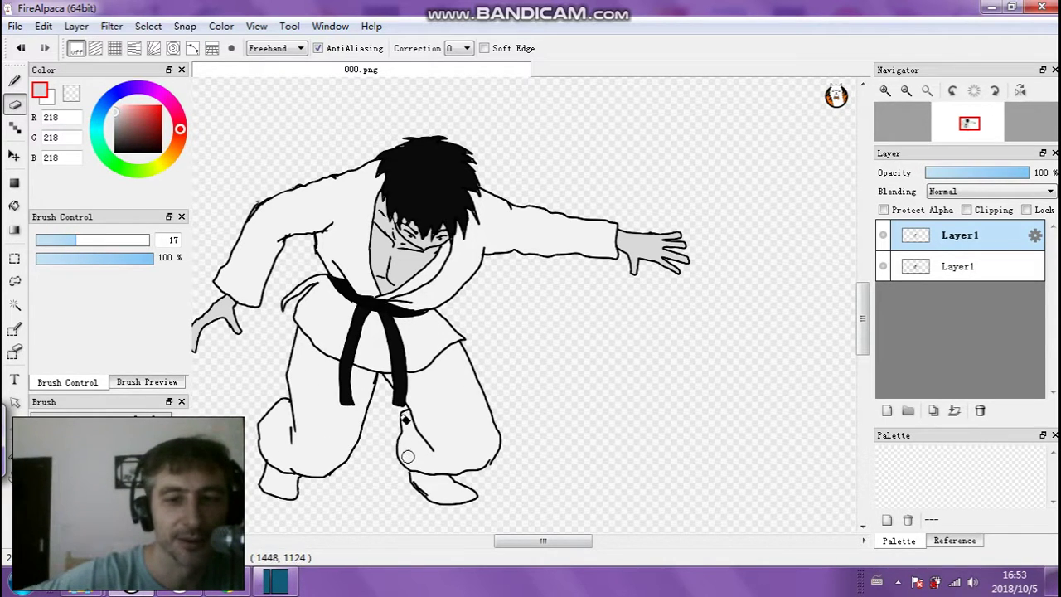
Erase shadow areas from the bright layer along both sides of the trouser leg below the outstretched arm and on its foot
mouse_move(390, 383)
mouse_down()
mouse_move(427, 433)
mouse_move(402, 387)
mouse_move(411, 386)
mouse_move(433, 430)
mouse_up()
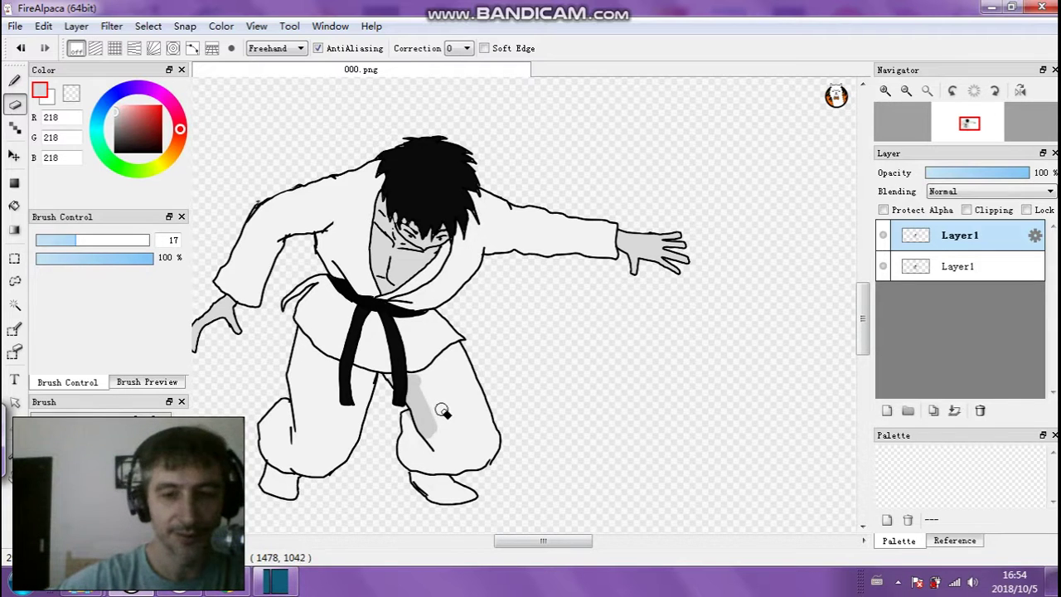
key(ctrl+z)
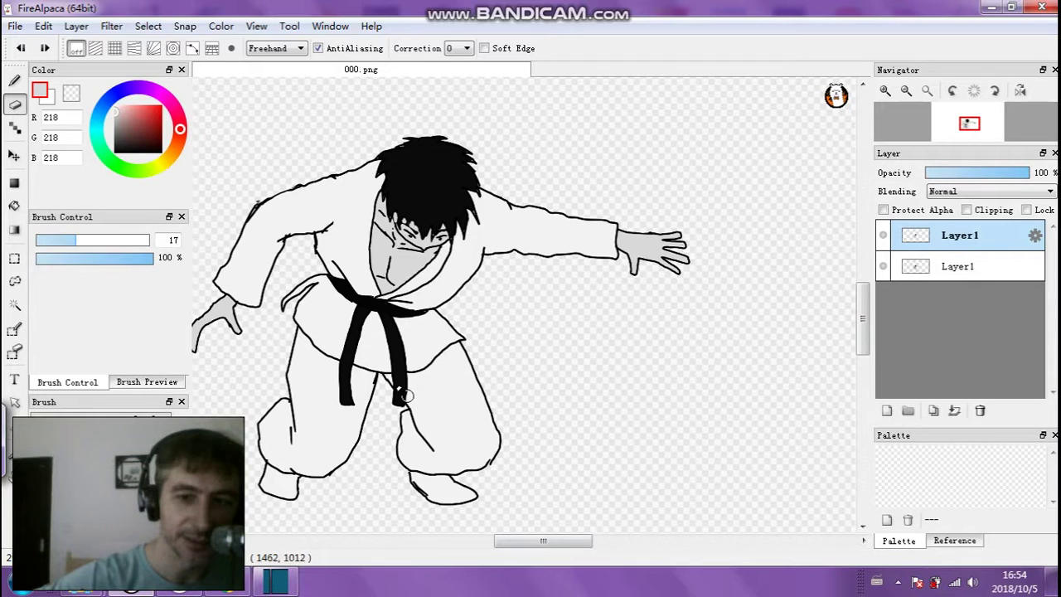
drag(418, 386, 422, 428)
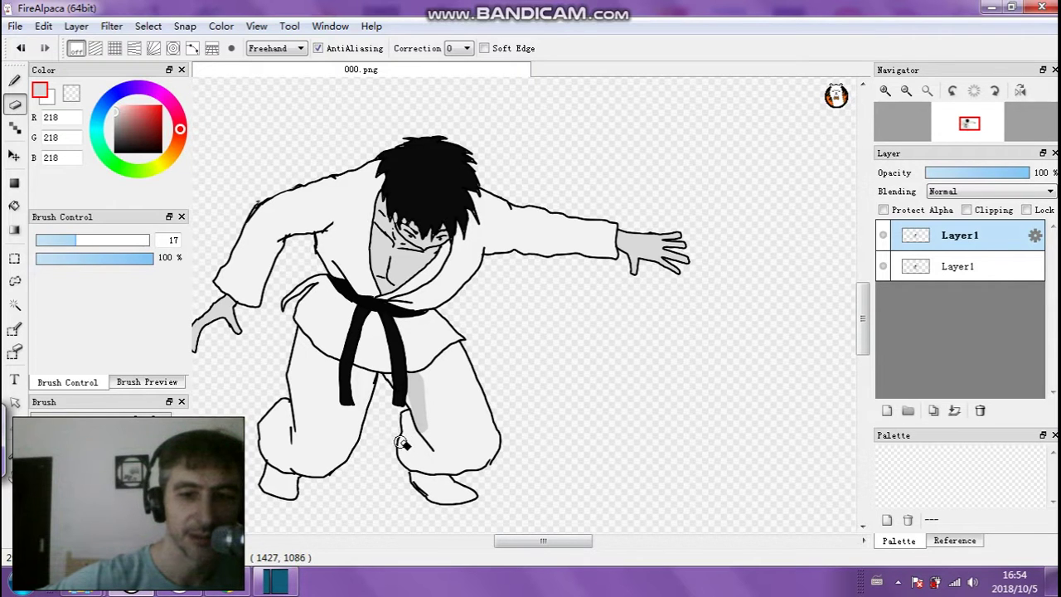
mouse_move(401, 443)
mouse_down()
mouse_move(425, 436)
mouse_move(433, 448)
mouse_up()
mouse_move(463, 351)
mouse_down()
mouse_move(487, 407)
mouse_move(486, 467)
mouse_up()
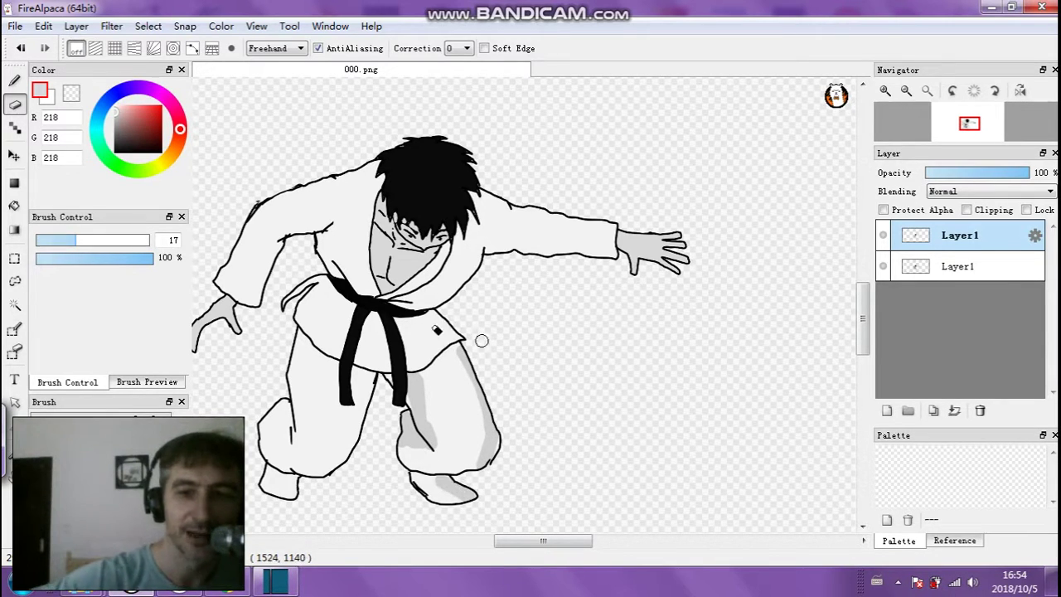
drag(457, 349, 492, 435)
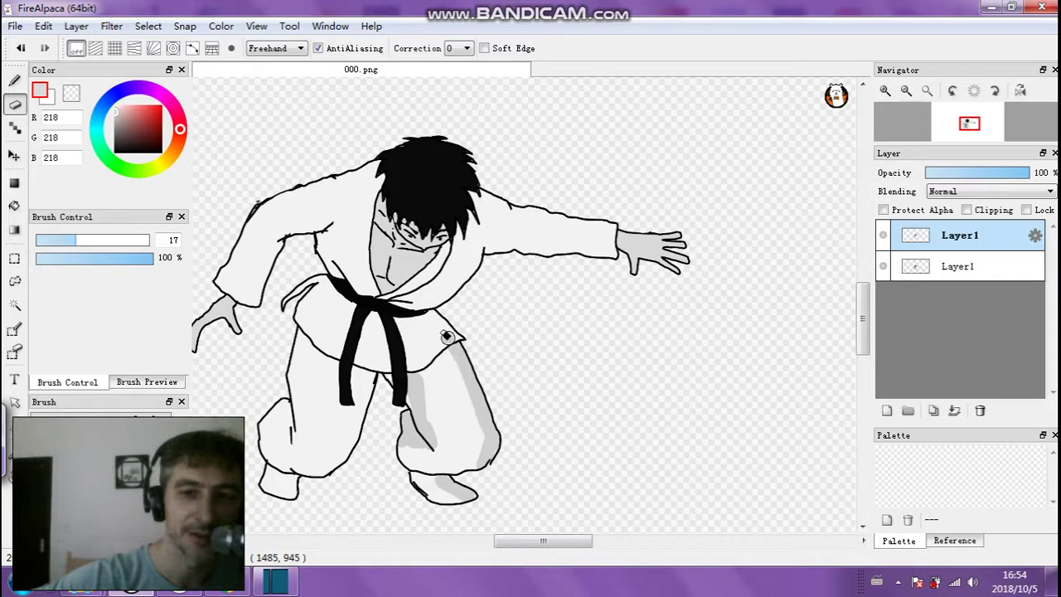
Erase shadow areas on the jacket skirt around the belt, the other trouser leg and foot, and the face and chest
mouse_move(447, 337)
mouse_down()
mouse_move(430, 324)
mouse_move(487, 458)
mouse_up()
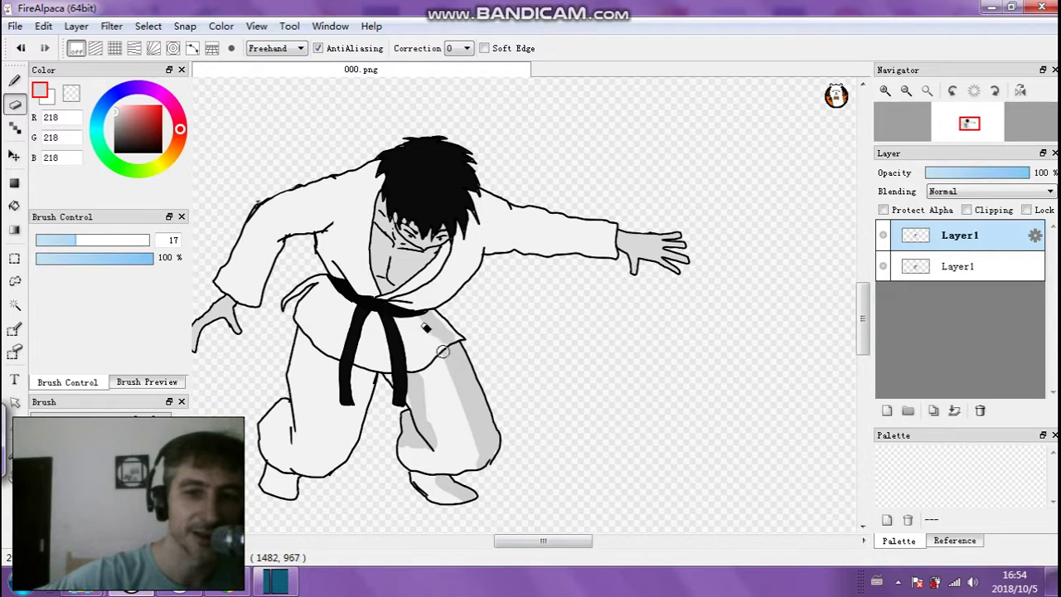
mouse_move(442, 351)
mouse_down()
mouse_move(395, 317)
mouse_move(370, 328)
mouse_move(340, 295)
mouse_up()
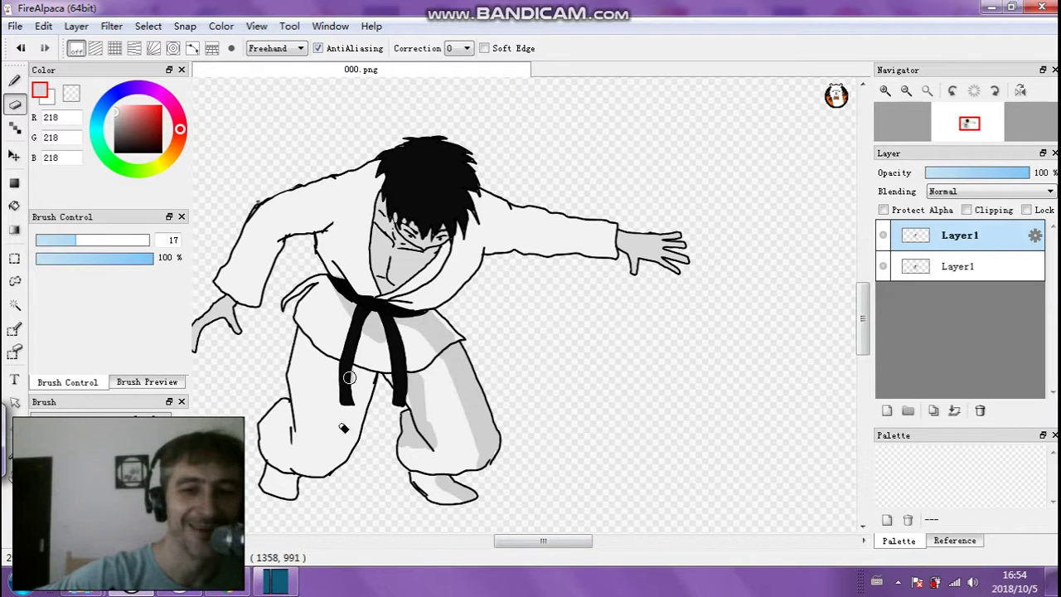
mouse_move(349, 377)
mouse_down()
mouse_move(343, 428)
mouse_move(376, 384)
mouse_move(338, 476)
mouse_move(346, 377)
mouse_up()
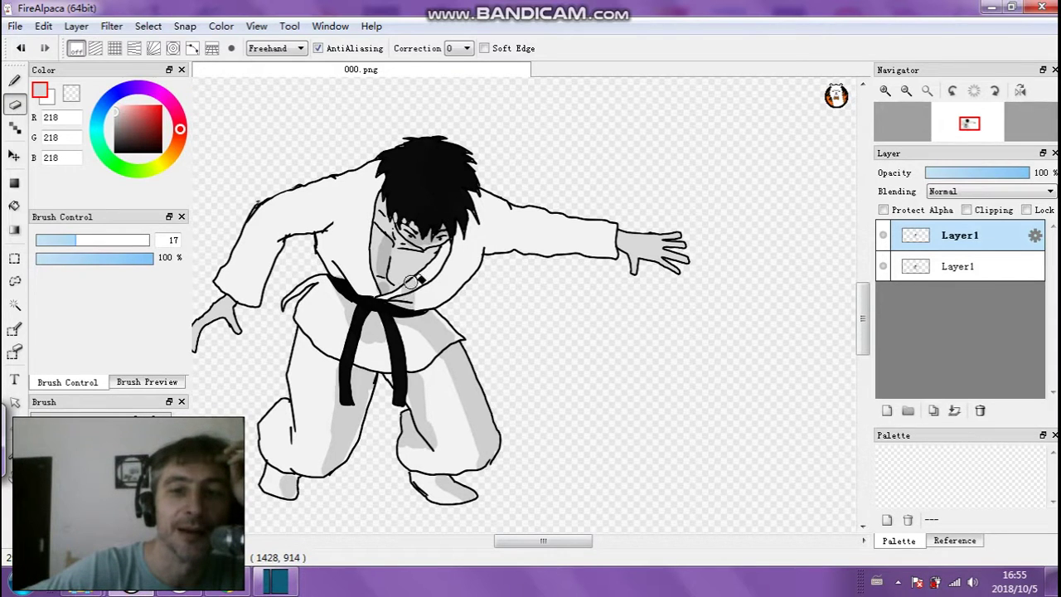
Erase shadows on the lapel, shoulder and upper sleeve of the outstretched arm, finishing the sleeve folds with Eraser size 14.7
mouse_move(436, 266)
mouse_down()
mouse_move(431, 304)
mouse_move(415, 306)
mouse_move(452, 274)
mouse_move(408, 309)
mouse_move(464, 273)
mouse_move(464, 253)
mouse_move(437, 253)
mouse_move(468, 230)
mouse_up()
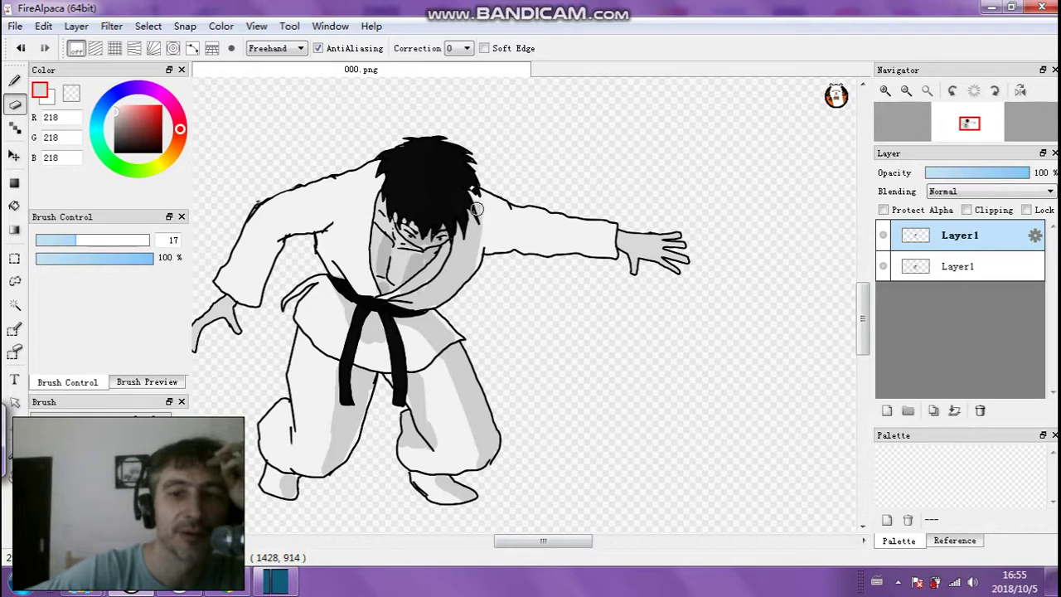
drag(485, 237, 485, 249)
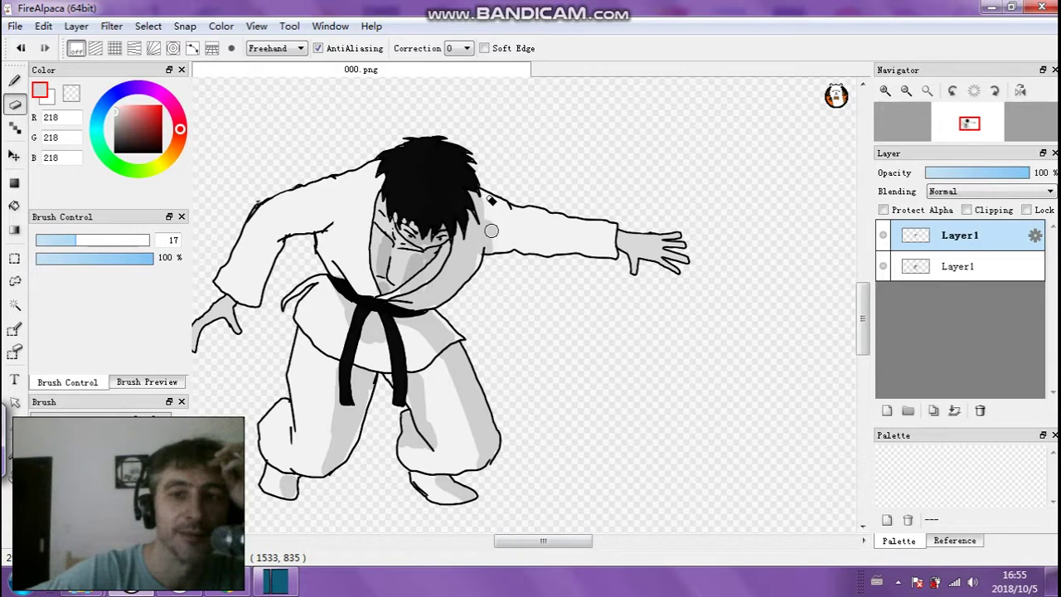
key(ctrl+z)
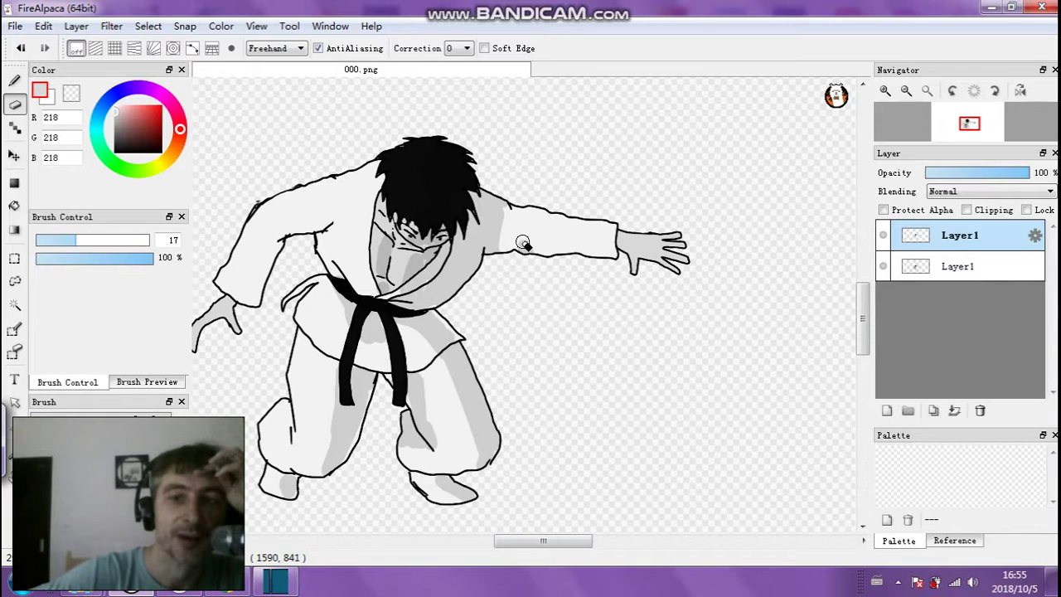
mouse_move(521, 235)
mouse_down()
mouse_move(603, 236)
mouse_move(546, 222)
mouse_move(544, 249)
mouse_move(545, 226)
mouse_move(584, 238)
mouse_move(568, 233)
mouse_move(598, 229)
mouse_move(544, 224)
mouse_move(613, 227)
mouse_move(583, 239)
mouse_up()
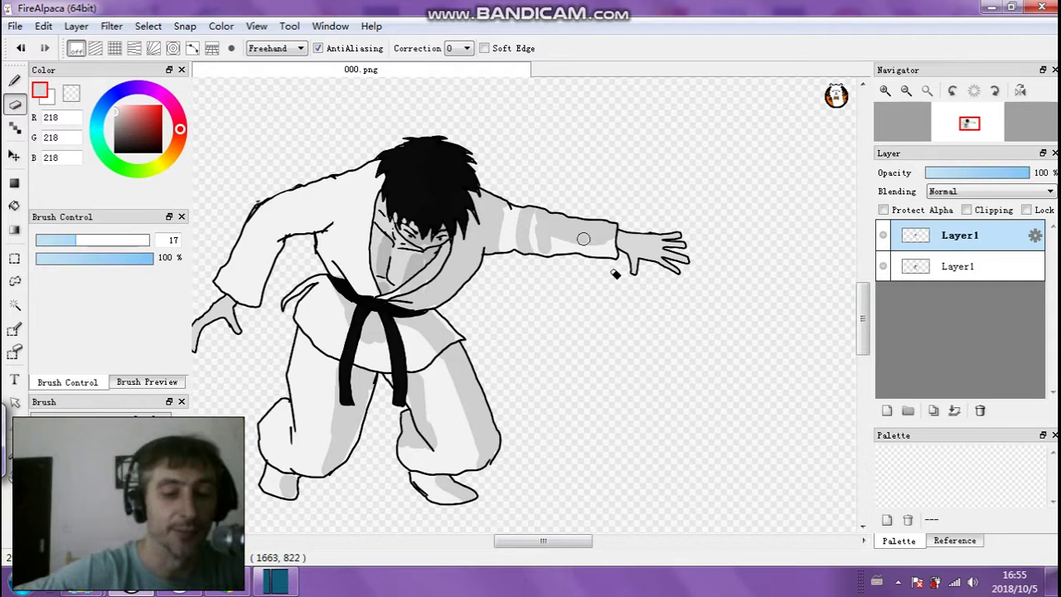
key(ctrl+z)
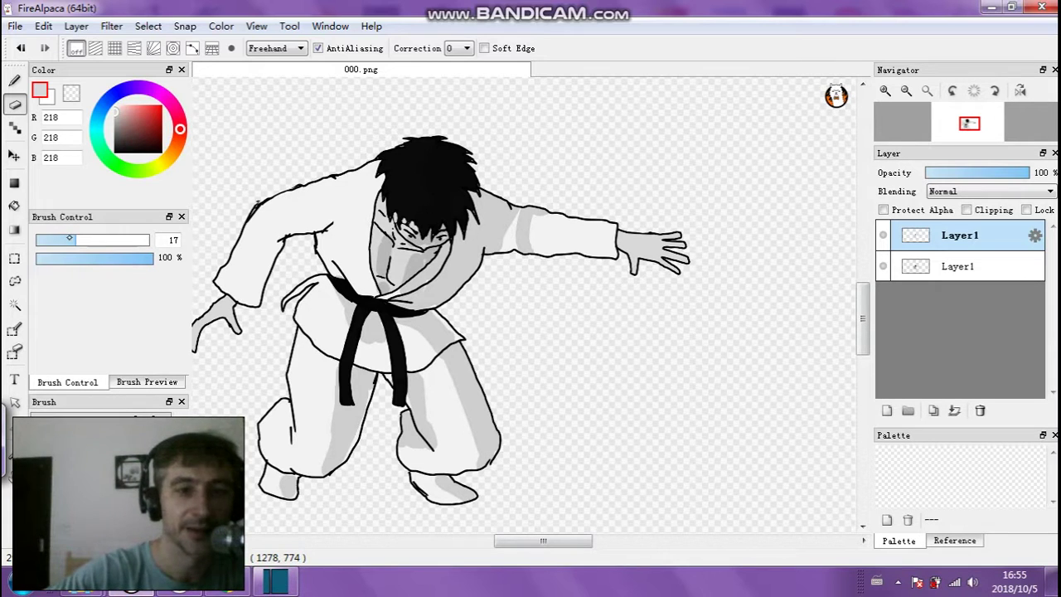
click(70, 239)
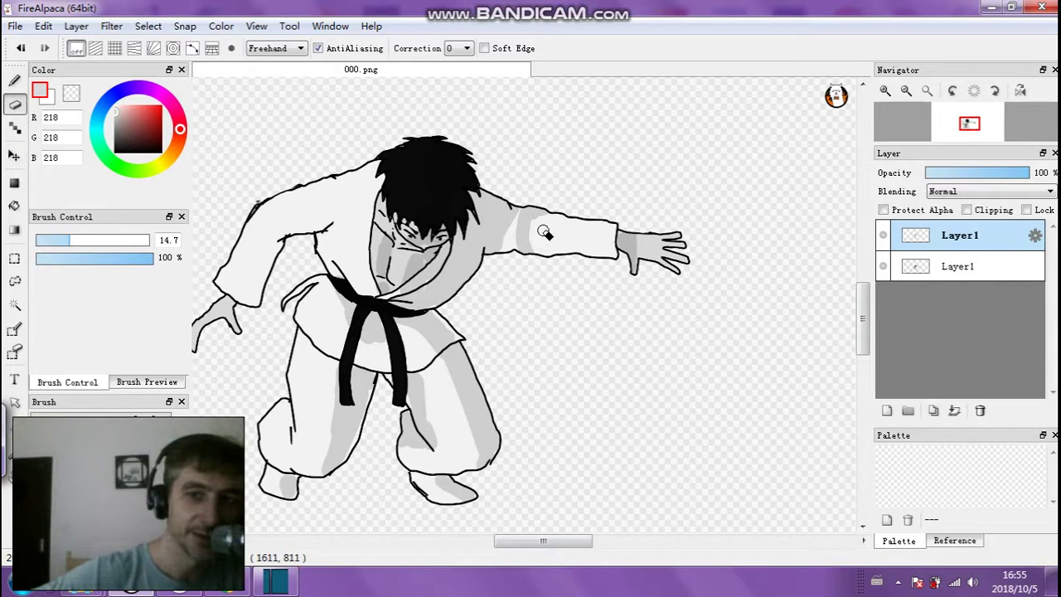
mouse_move(543, 231)
mouse_down()
mouse_move(542, 249)
mouse_move(544, 219)
mouse_move(545, 247)
mouse_up()
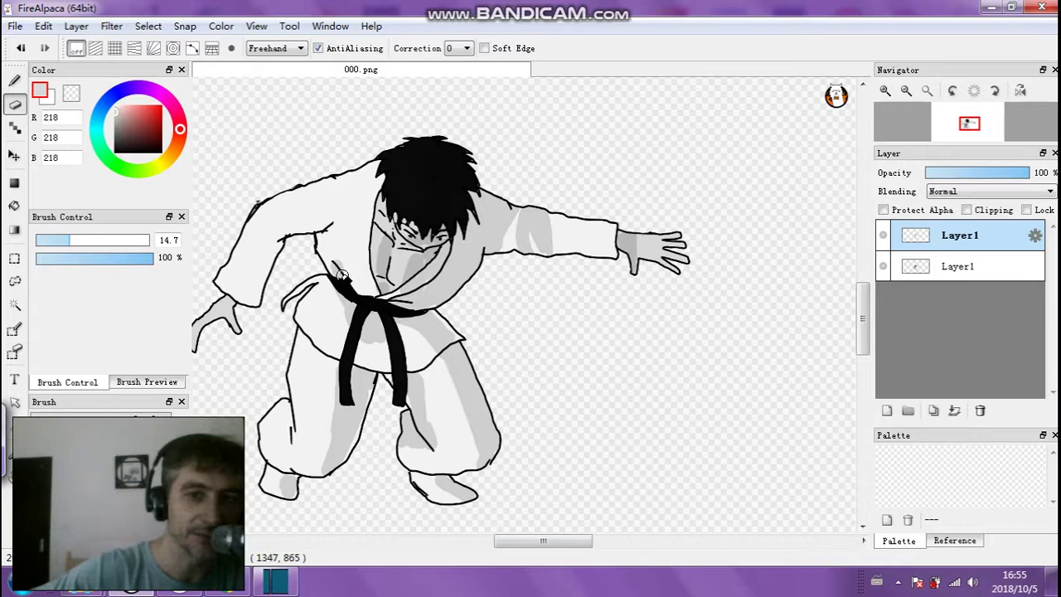
Erase shadows on the jacket side above the belt and along the underside of the lowered arm's sleeve
drag(336, 256, 355, 285)
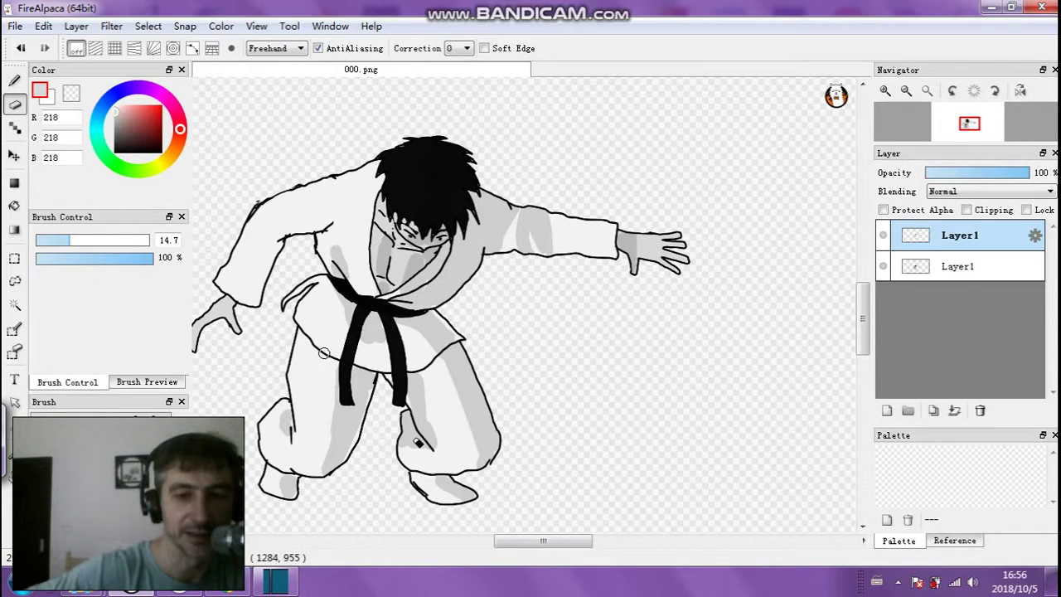
drag(523, 541, 504, 540)
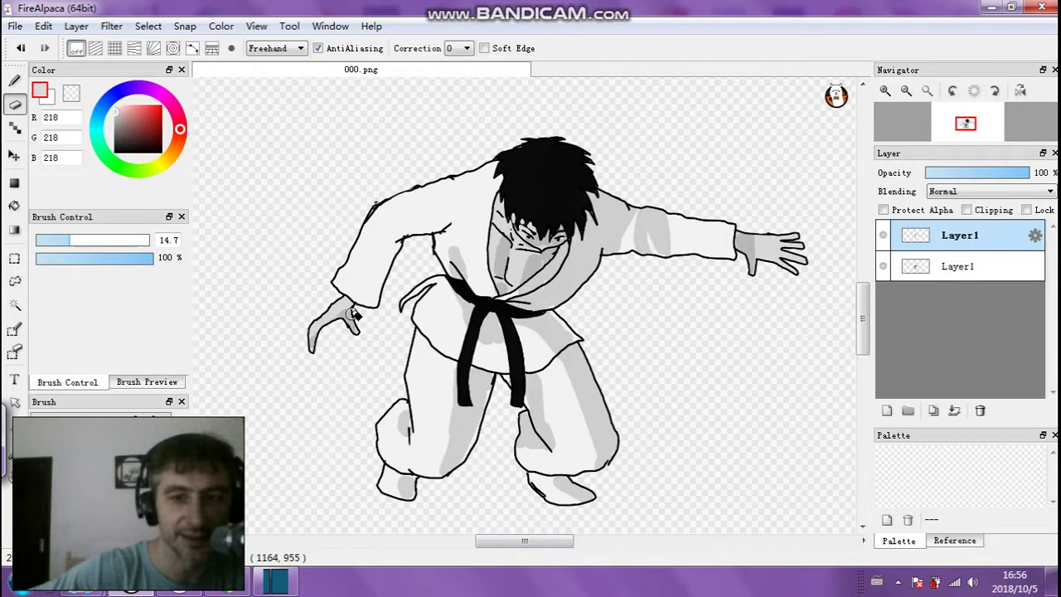
mouse_move(365, 296)
mouse_down()
mouse_move(395, 236)
mouse_move(377, 295)
mouse_move(387, 262)
mouse_up()
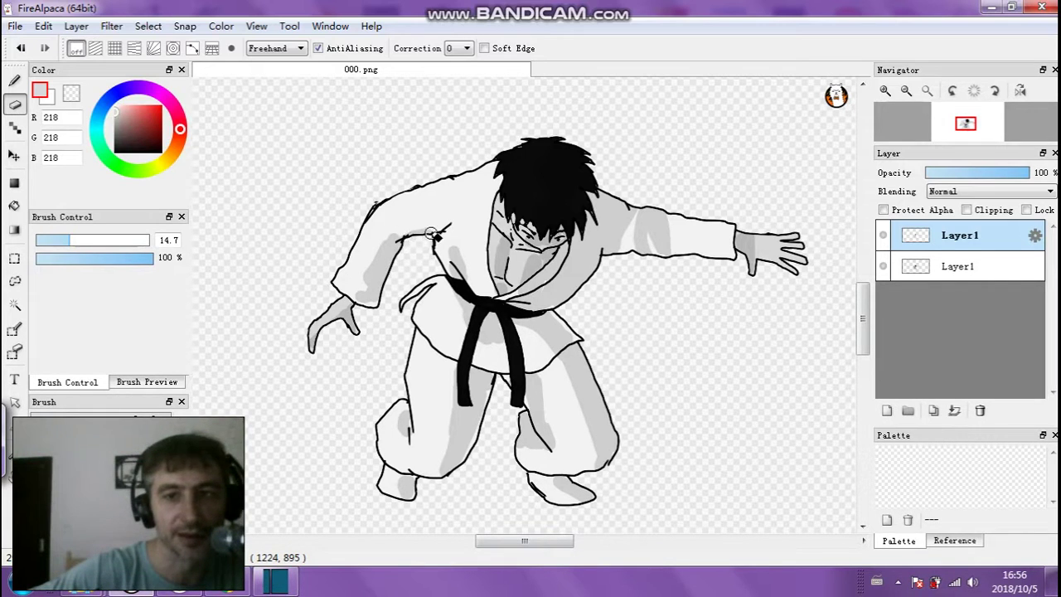
drag(431, 234, 398, 238)
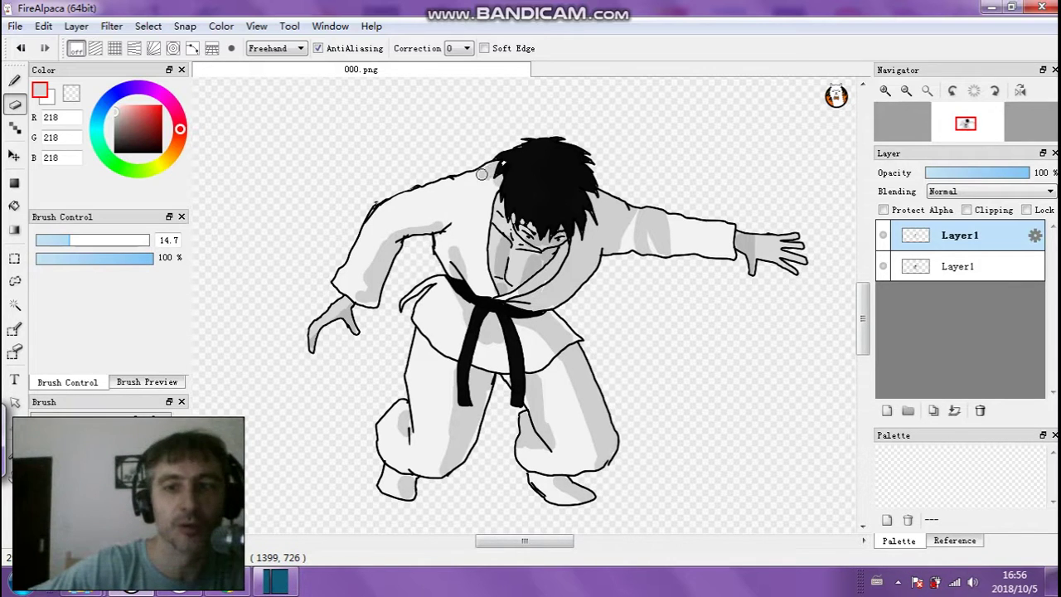
Erase a thin fold shadow on the jacket front with Eraser size 4.8, and merge the bright layer into the darkened copy
click(56, 240)
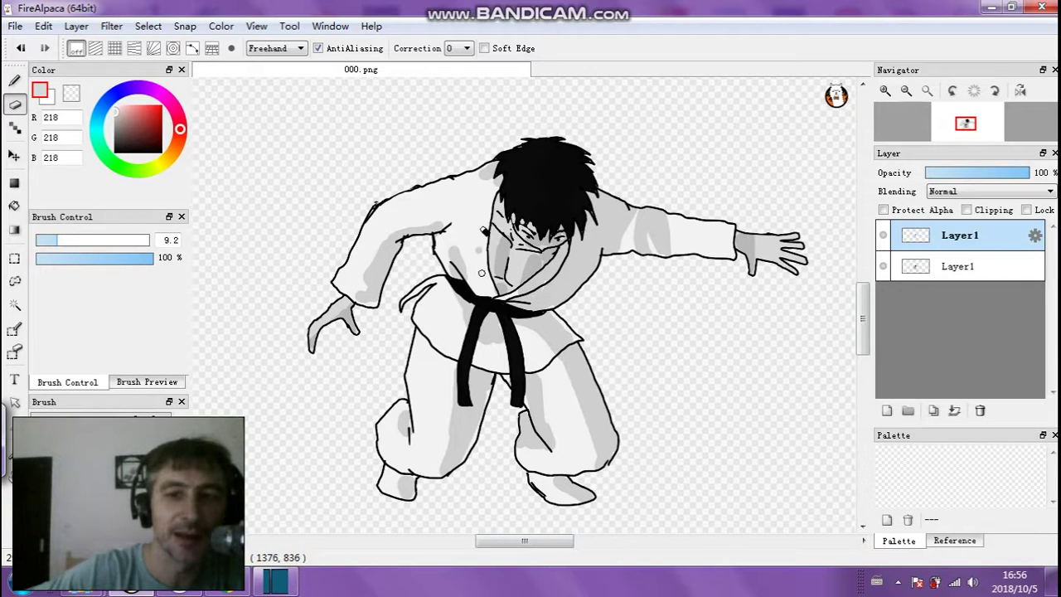
key(ctrl+z)
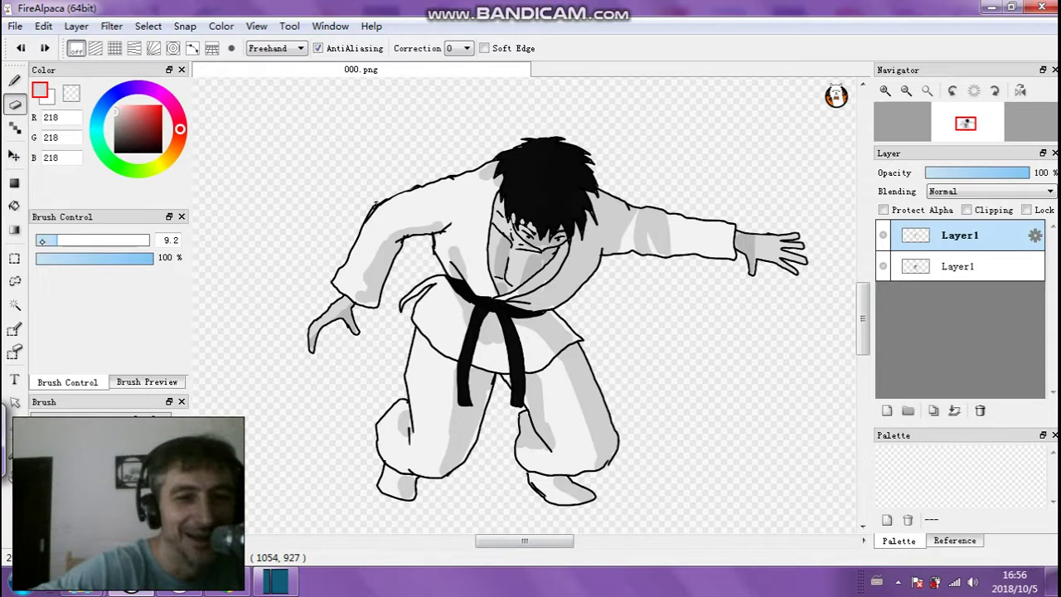
click(42, 240)
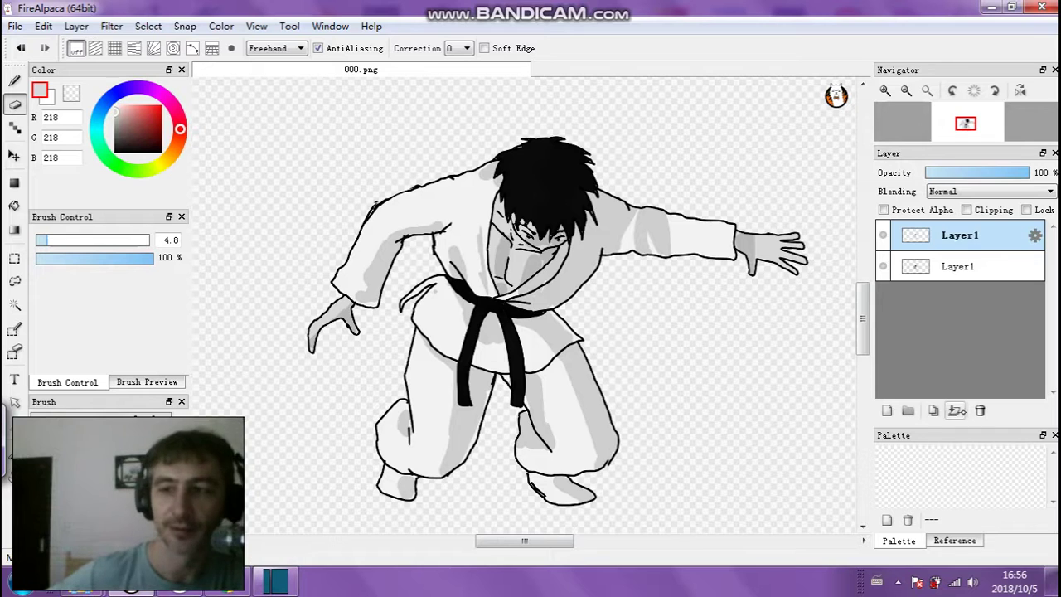
click(934, 410)
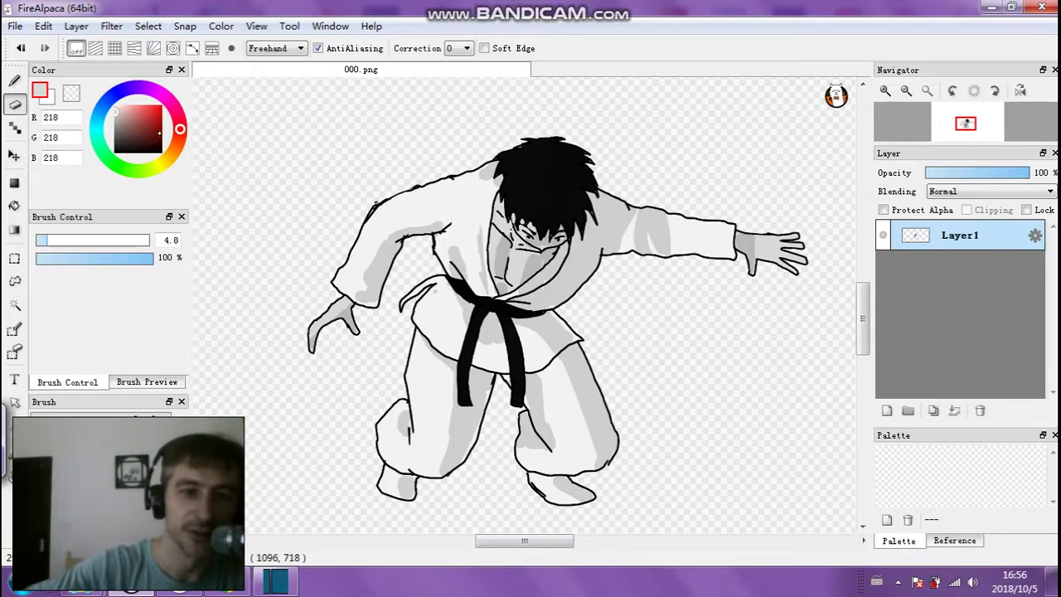
Draw the missing outer lapel line on the jacket in black (RGB 0, 0, 0) with the Brush at size 2.5
drag(130, 120, 115, 152)
click(15, 80)
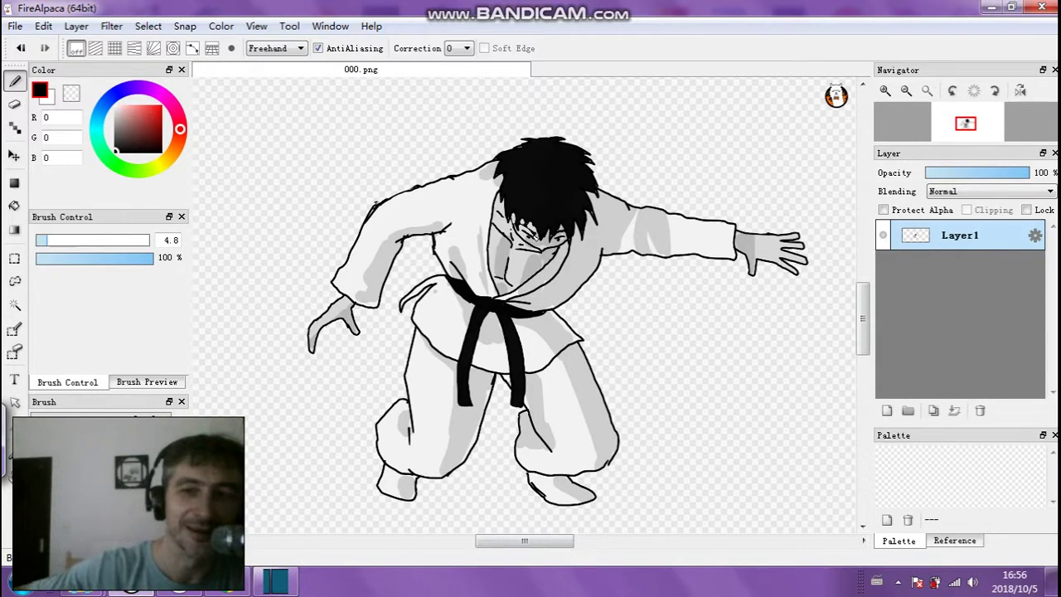
click(39, 239)
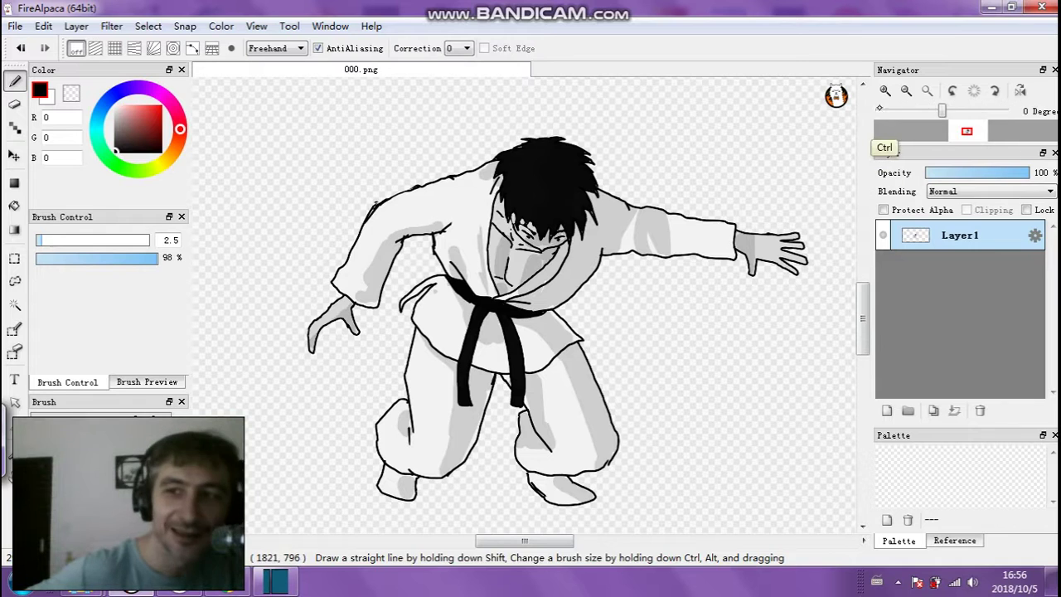
click(885, 90)
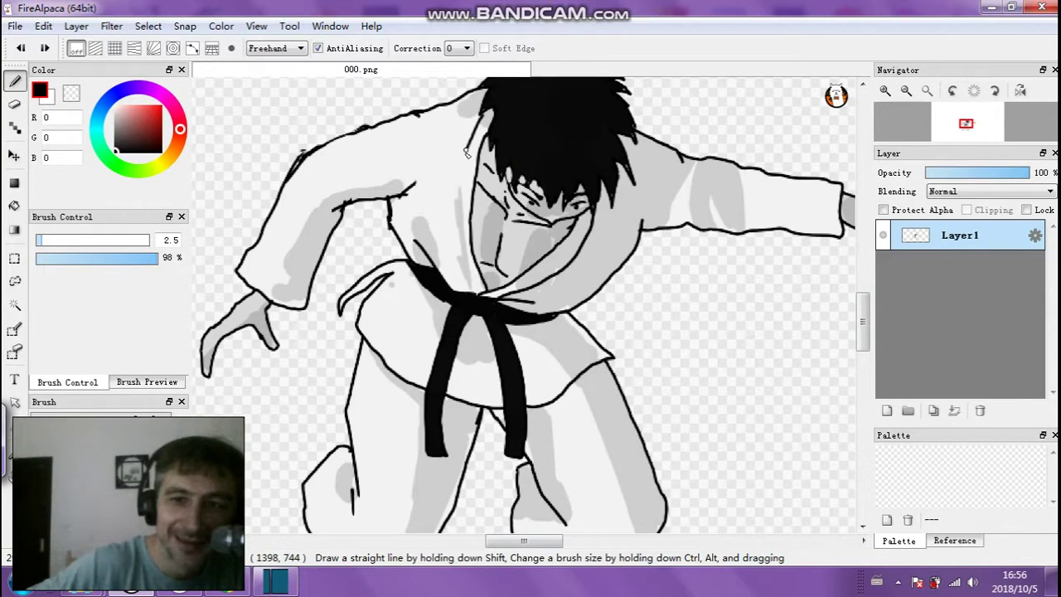
drag(460, 167, 457, 226)
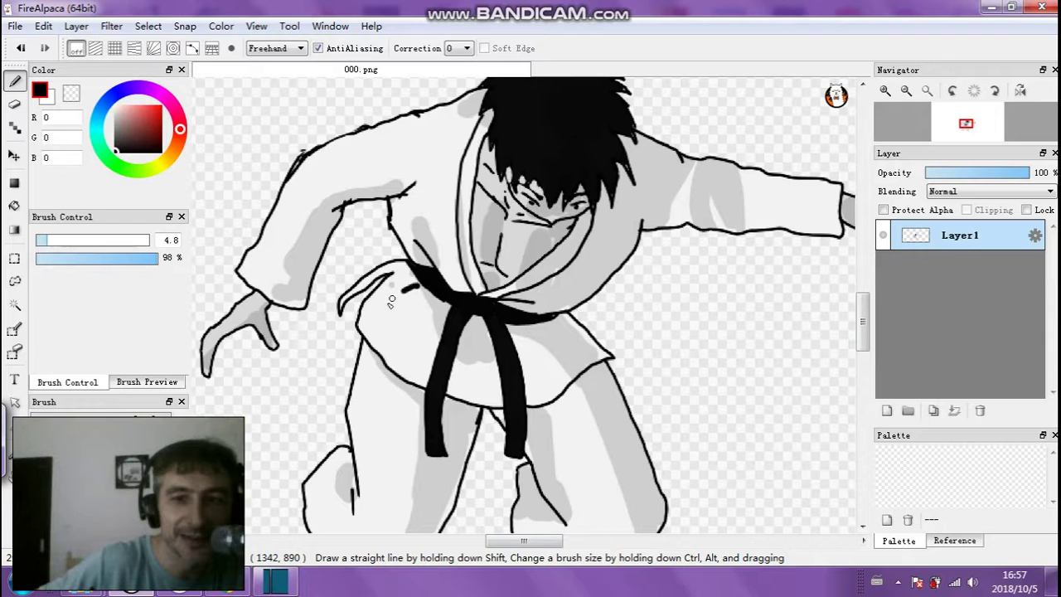
Draw thin black fold lines on the jacket skirt below the belt with the Brush at size 2.1
drag(392, 298, 365, 336)
key(ctrl+z)
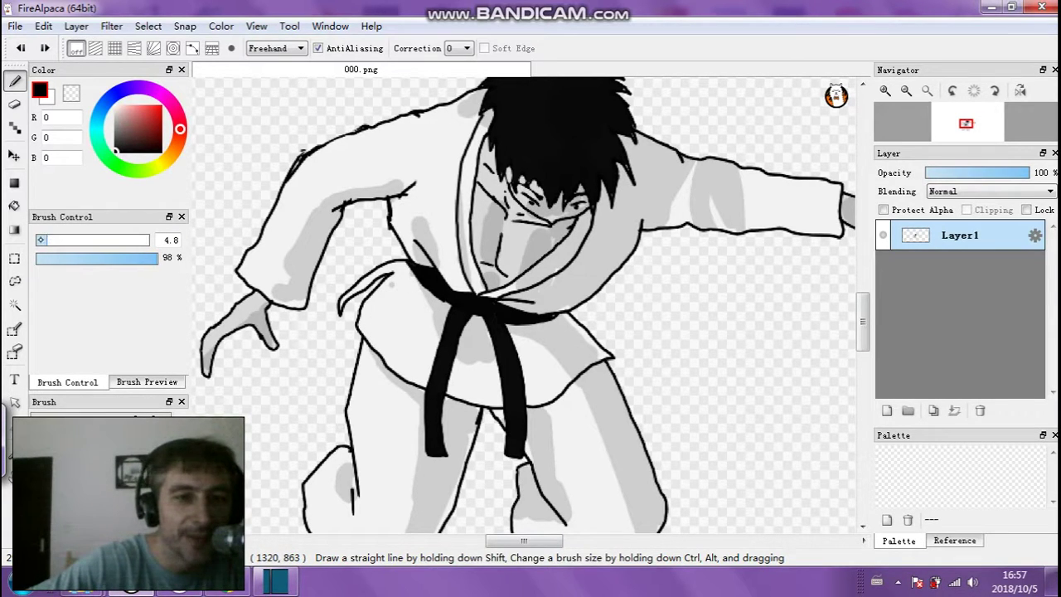
click(39, 240)
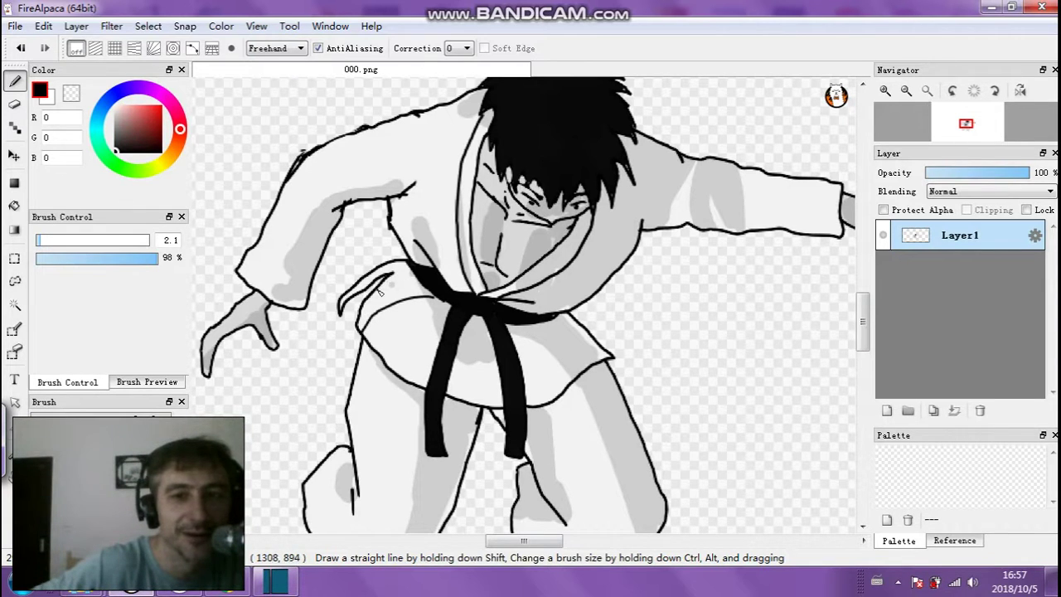
drag(382, 283, 424, 289)
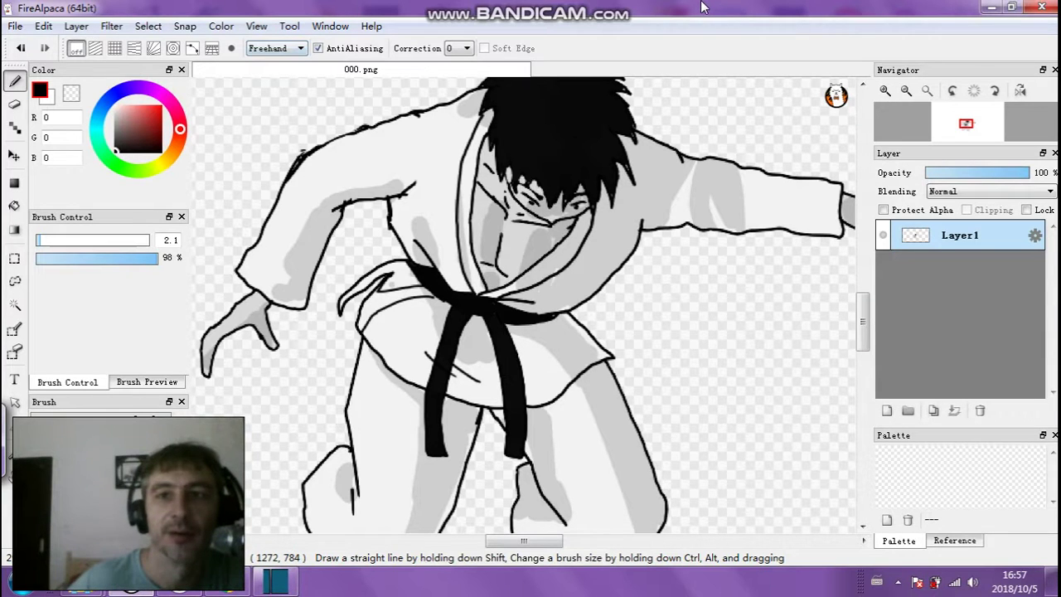
mouse_move(518, 6)
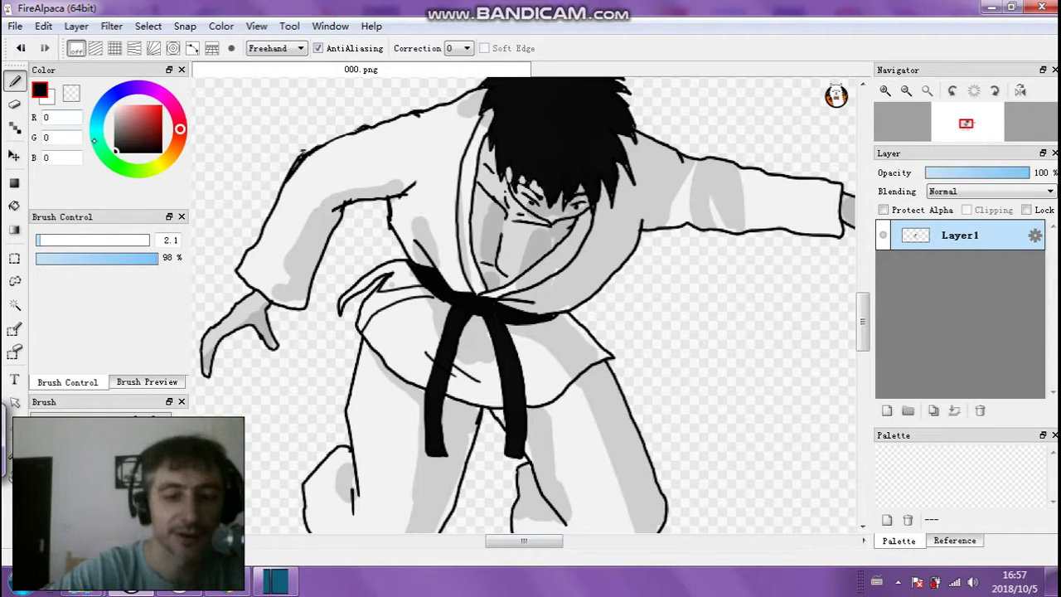
Paint grey shadows (RGB 206, 206, 206) at the bent arm's sleeve fold and under the jacket skirt's fold line with Brush size 9.6
alt+click(379, 221)
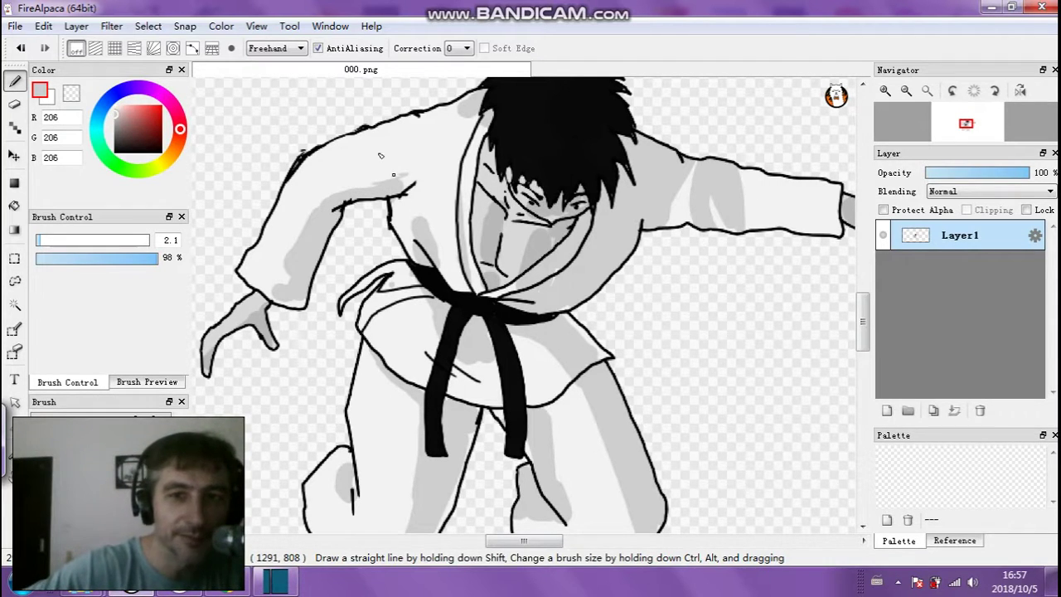
click(58, 240)
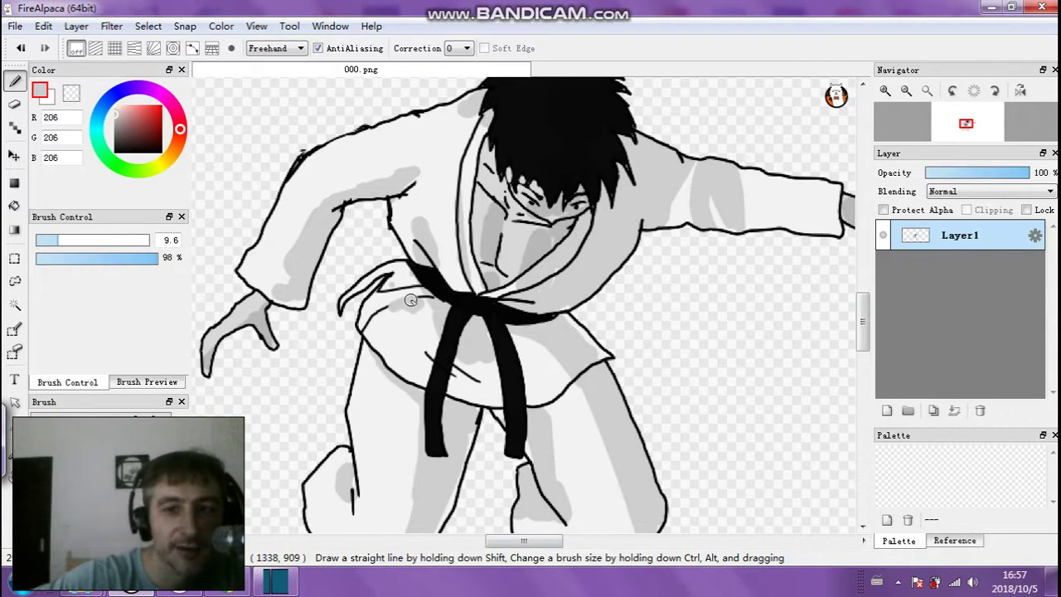
key(ctrl+z)
drag(420, 309, 418, 308)
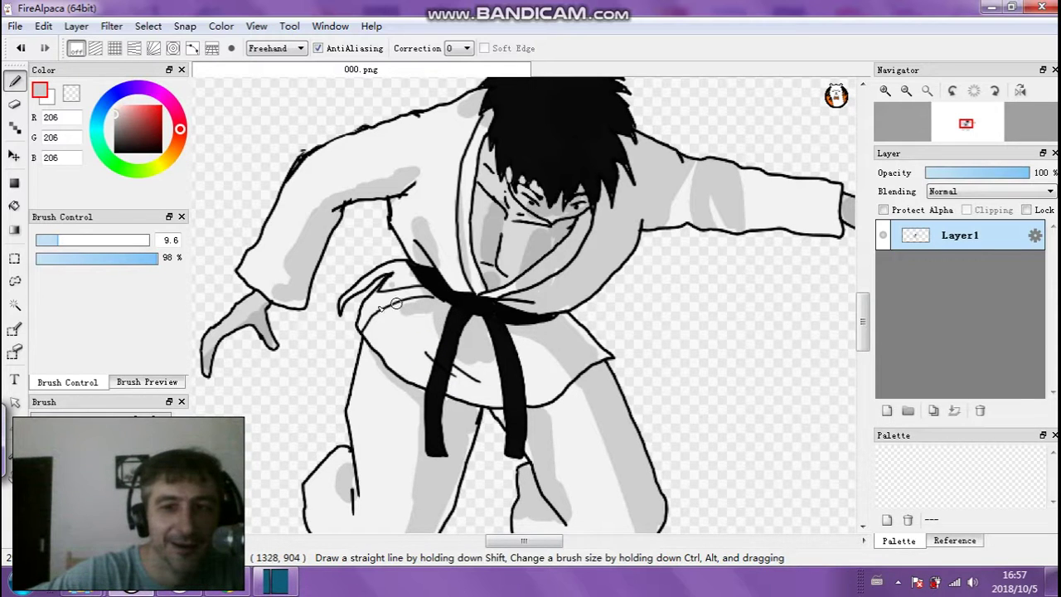
Apply a slight Levels adjustment to the highlights of the fighter's layer
scroll(395, 303, down, 3)
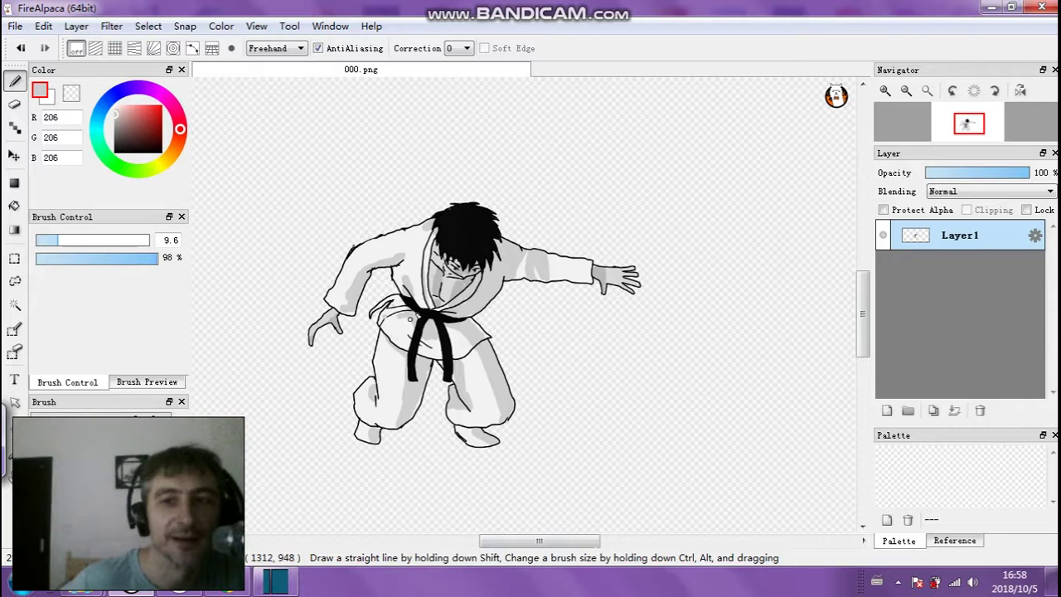
drag(507, 543, 501, 543)
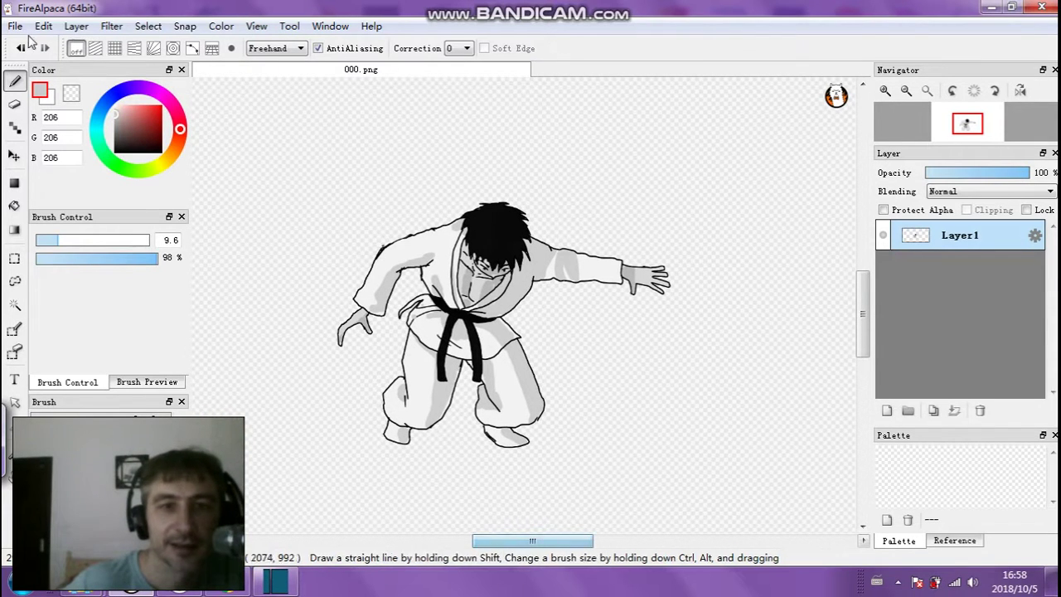
click(111, 25)
click(137, 44)
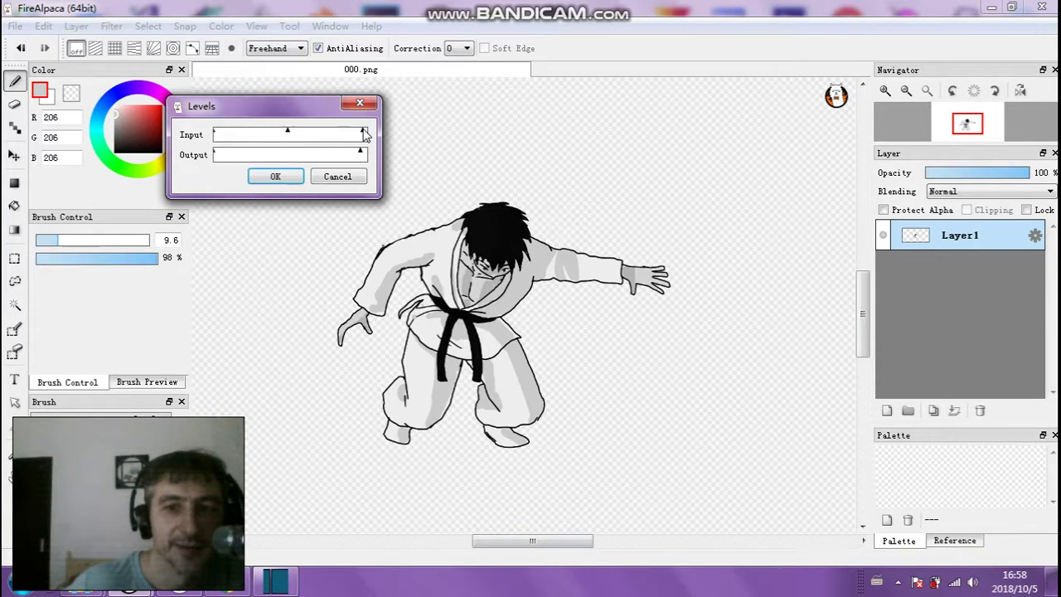
click(275, 178)
Erase the stray marks along the outer shoulder and upper sleeve outline of the bent arm with Eraser size 2.5
scroll(280, 177, up, 3)
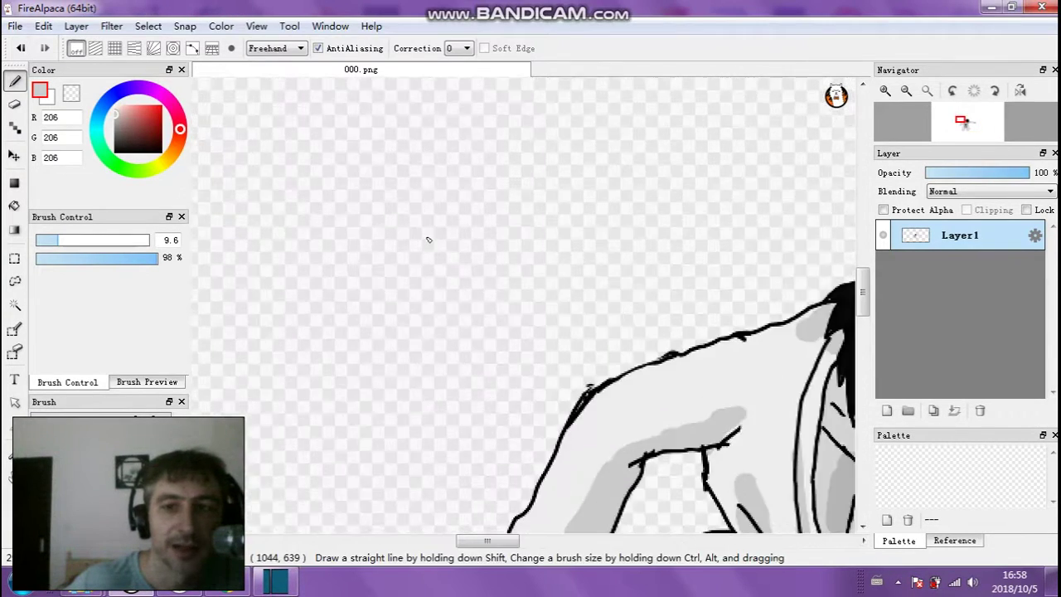
scroll(471, 262, down, 1)
drag(469, 544, 496, 543)
drag(862, 322, 863, 328)
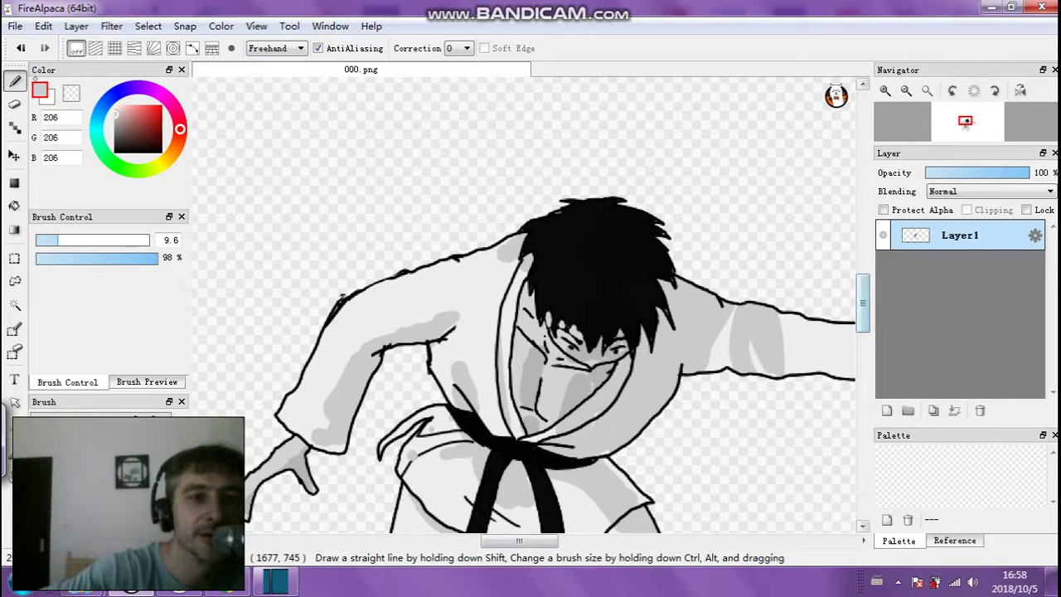
key(e)
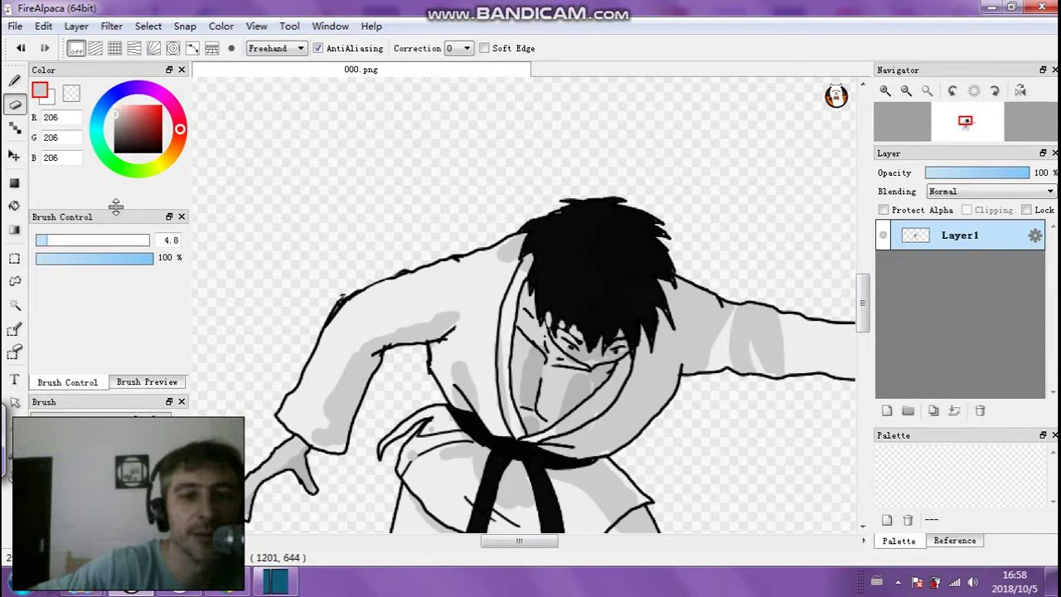
click(39, 240)
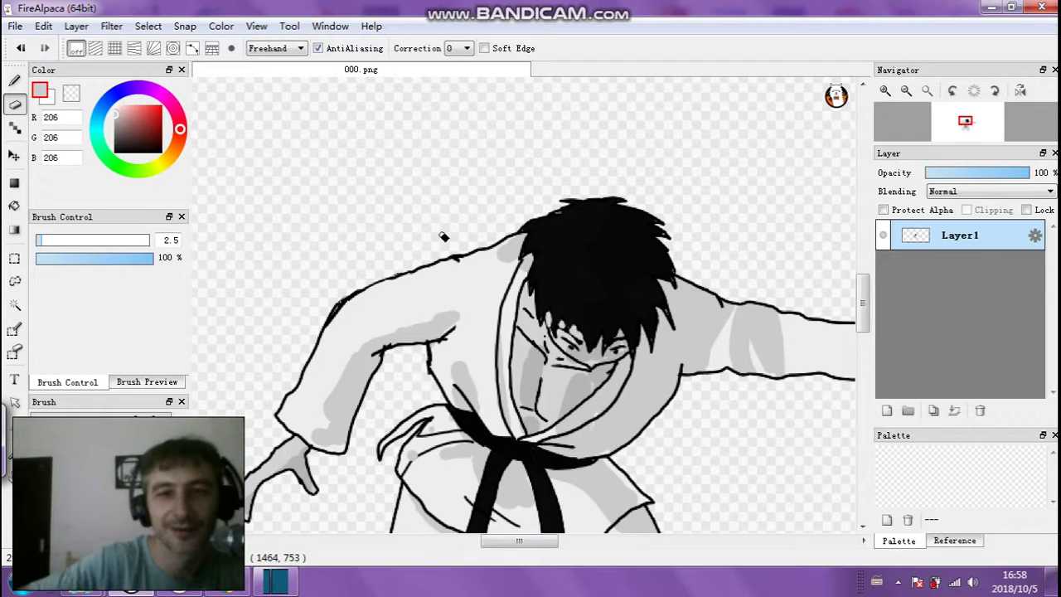
Touch up the edge of the hair in black (RGB 0, 0, 0) with the Brush at size 9.6
drag(116, 121, 114, 152)
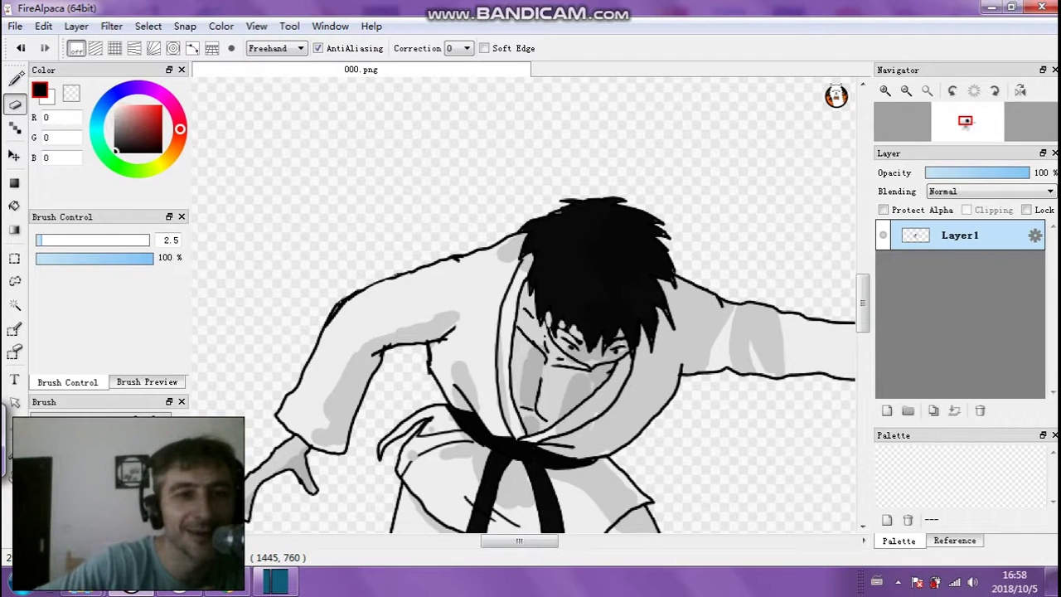
click(14, 80)
click(560, 215)
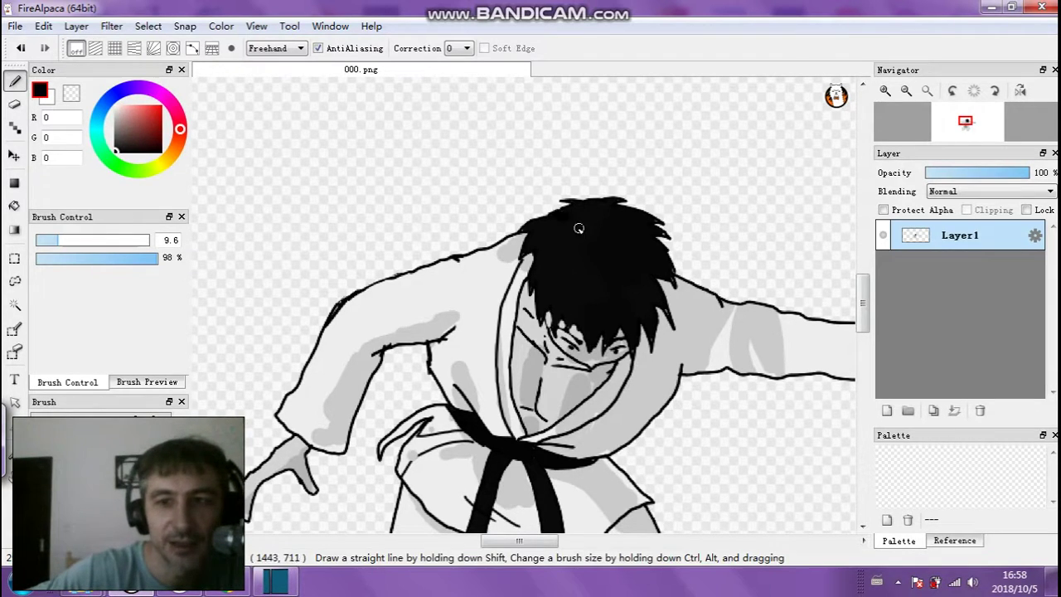
Examine the whole shaded fighter and its line art at several magnifications
scroll(579, 235, down, 3)
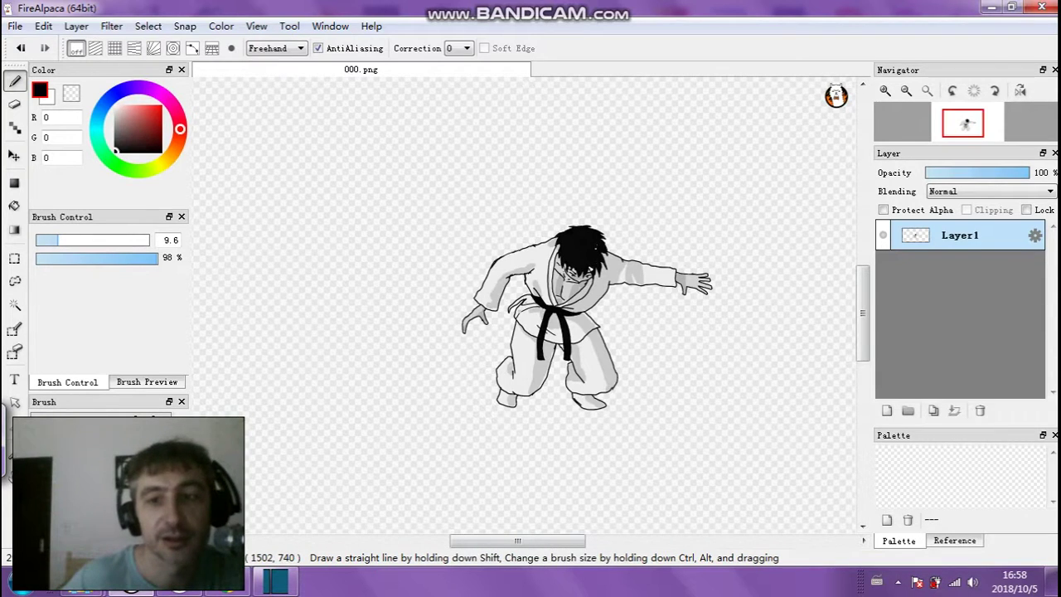
scroll(595, 250, up, 2)
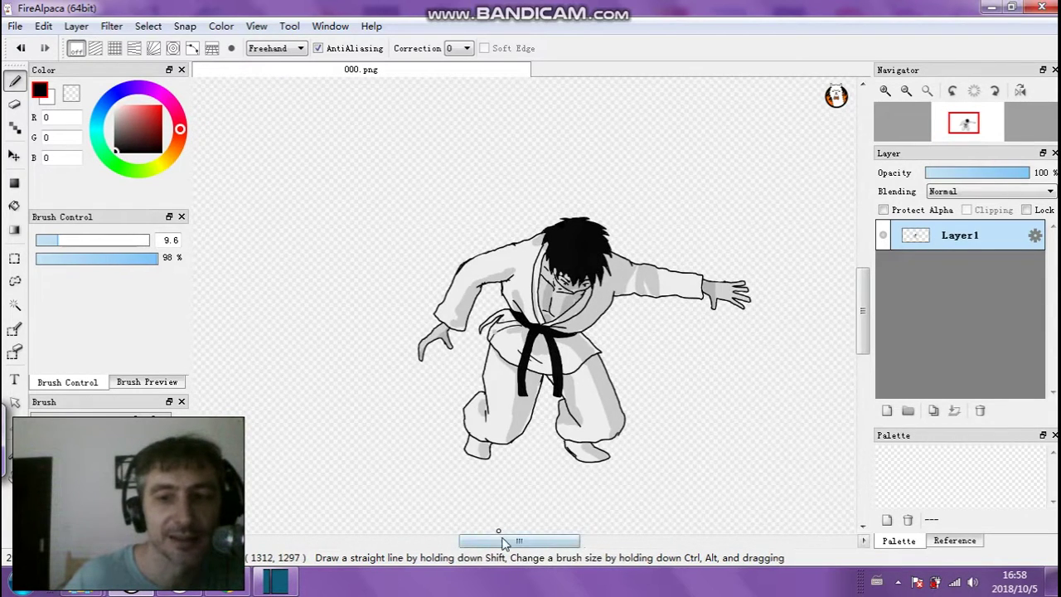
mouse_move(513, 540)
mouse_down()
mouse_move(562, 540)
mouse_move(533, 540)
mouse_up()
scroll(724, 263, up, 1)
drag(870, 325, 863, 338)
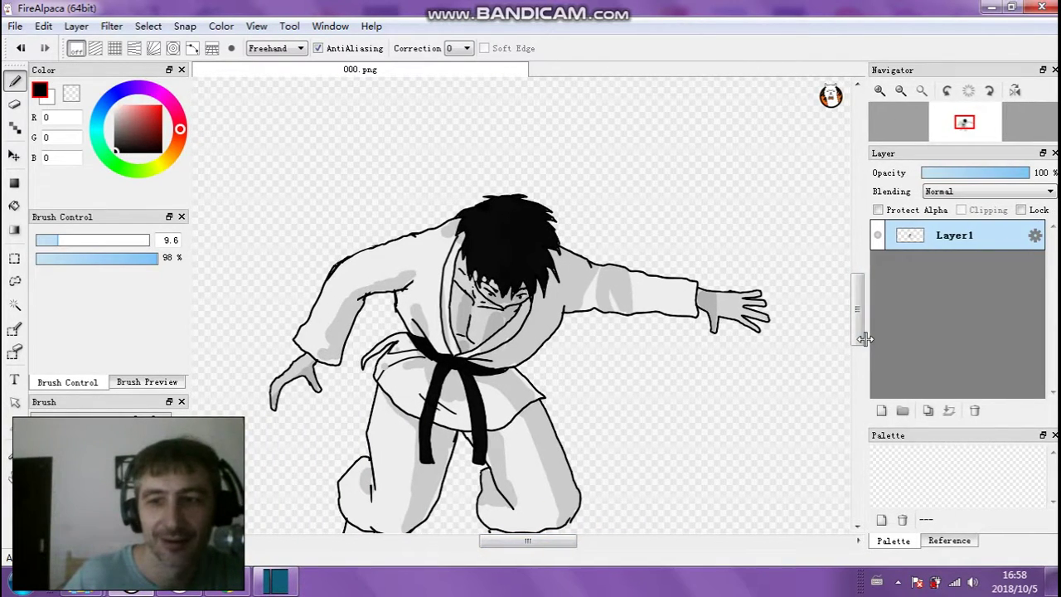
scroll(707, 339, down, 1)
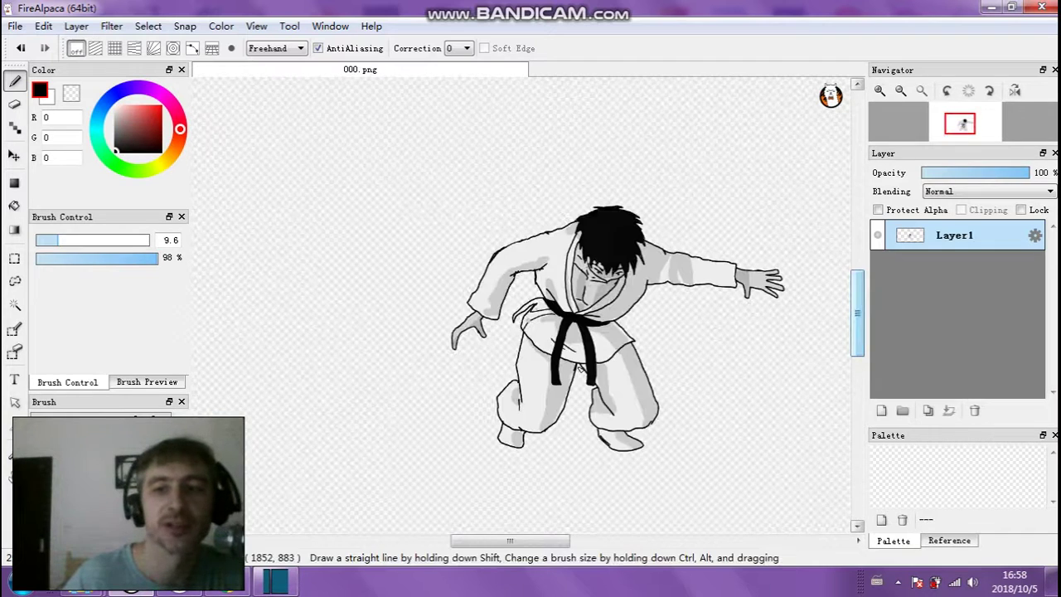
mouse_move(485, 538)
mouse_down()
mouse_move(516, 531)
mouse_move(512, 542)
mouse_move(494, 541)
mouse_up()
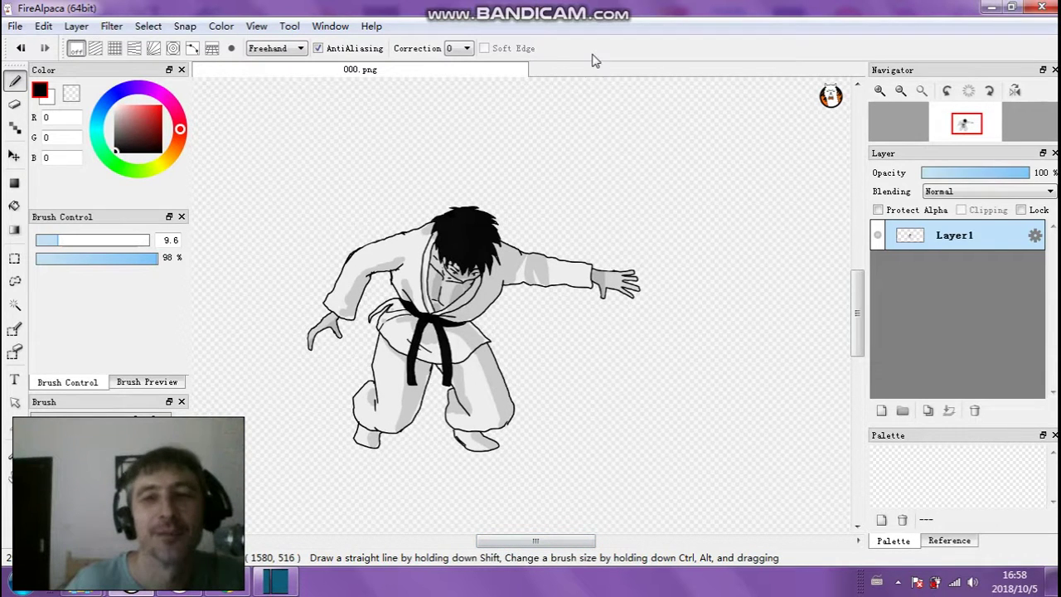
mouse_move(644, 8)
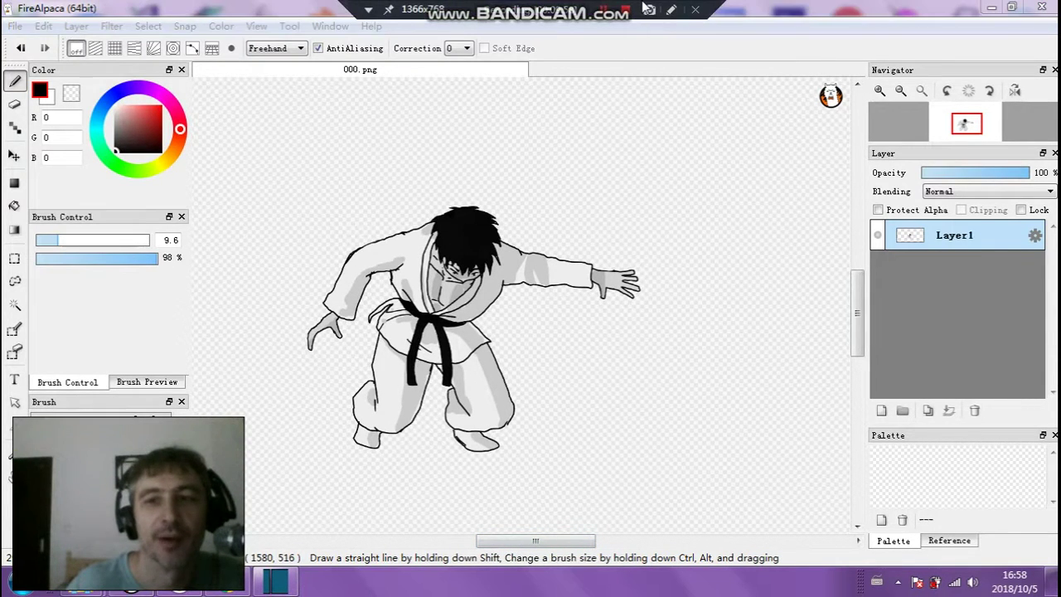